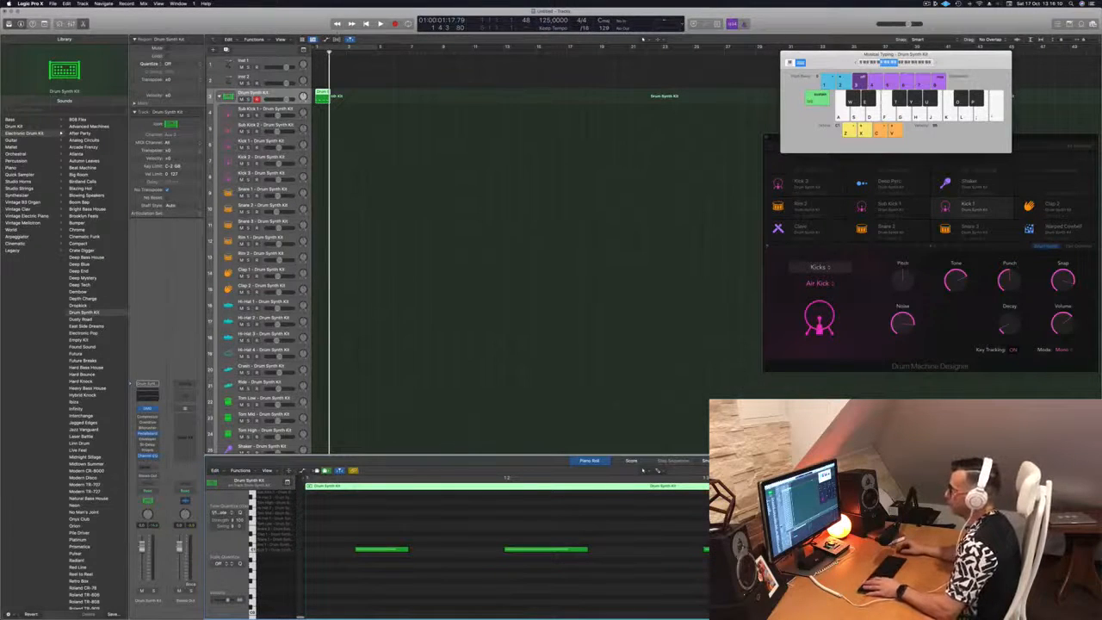
Repeat the one-bar kick region on the Drum Synth Kit track so that it fills four consecutive bars.
left_click(333, 51)
left_click_drag(323, 94, 351, 95)
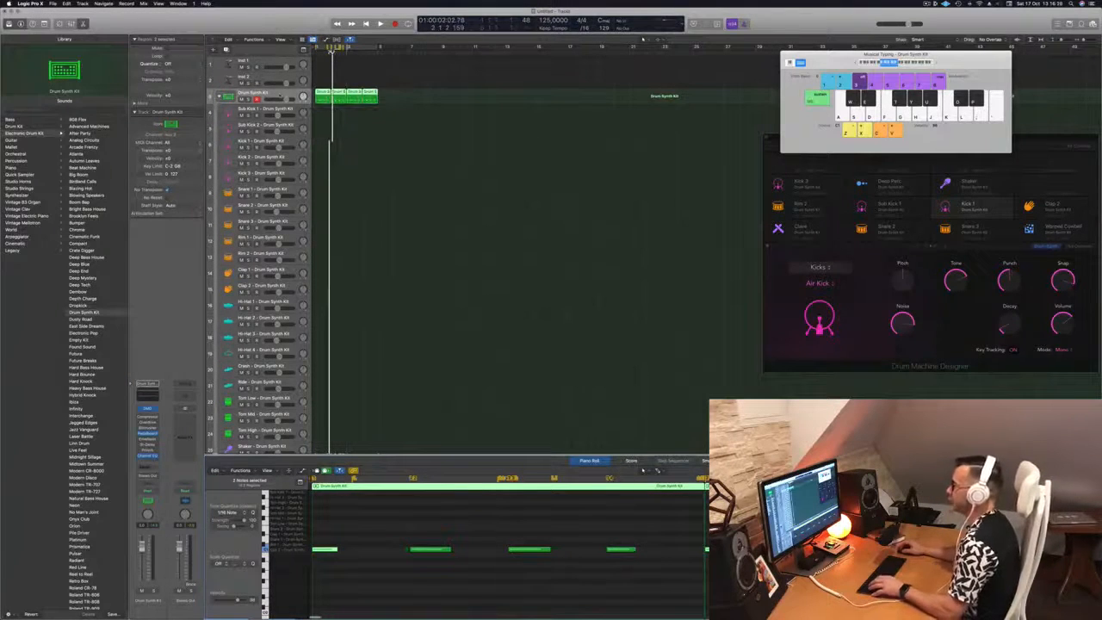
key("space")
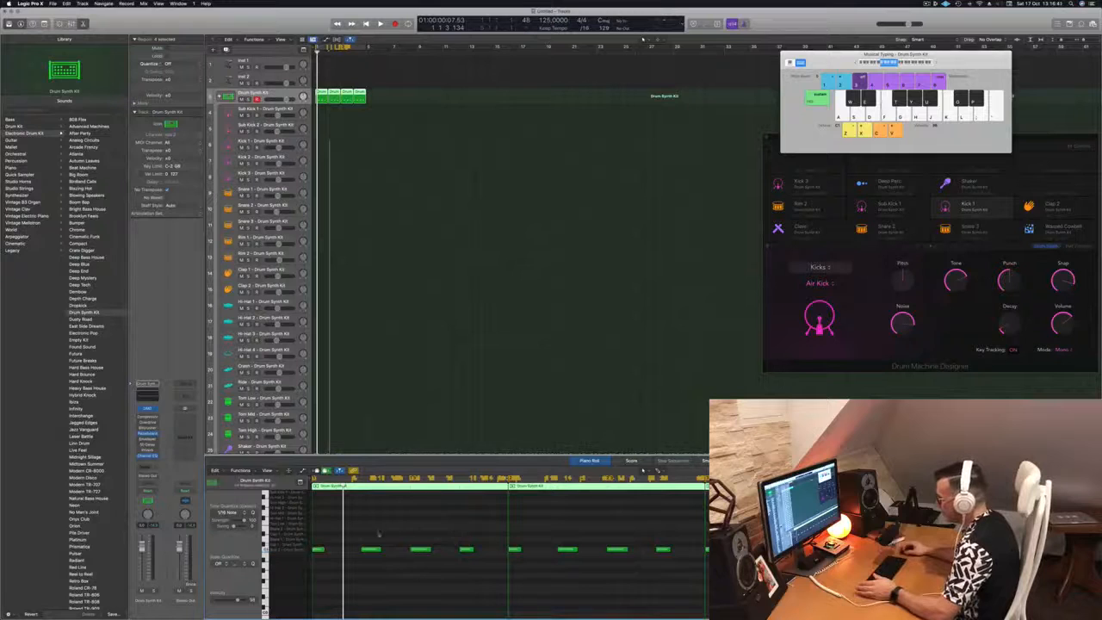
Move the four kick regions from the Drum Synth Kit track down to the Kick 2 track while the loop plays.
left_click_drag(360, 527, 495, 564)
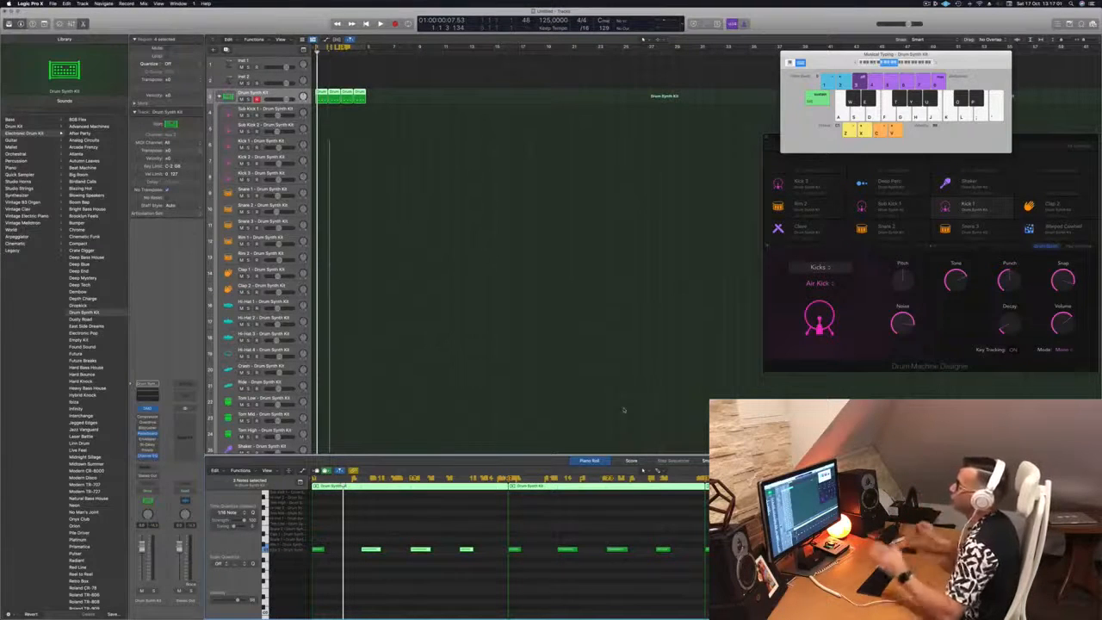
key("space")
left_click_drag(390, 94, 316, 163)
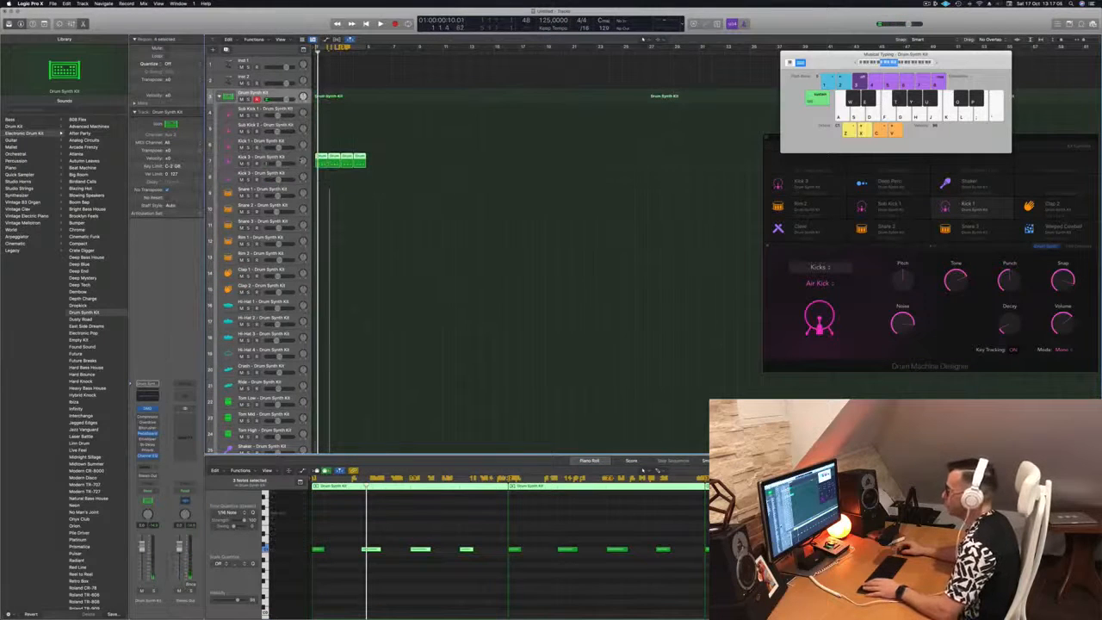
key("space")
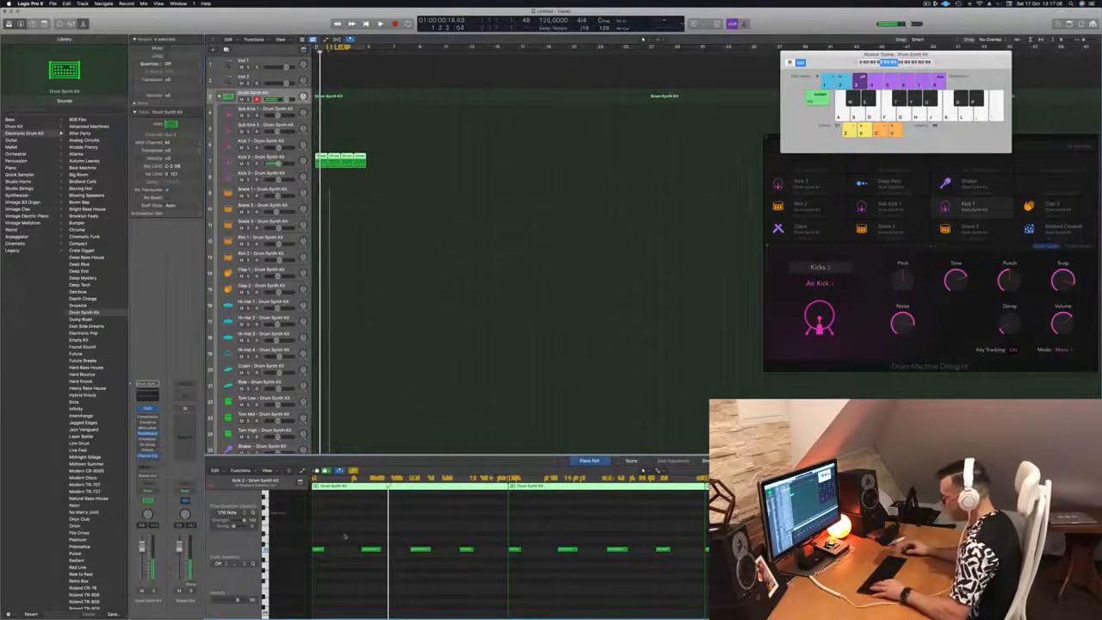
Transpose all the notes in the four Kick 2 regions up by twelve semitones.
key("super+a")
key("alt+Up")
key("alt+Up")
key("alt+Up")
key("alt+Up")
key("alt+Up")
key("alt+Up")
key("alt+Up")
key("alt+Up")
key("alt+Up")
key("alt+Up")
key("alt+Up")
key("alt+Up")
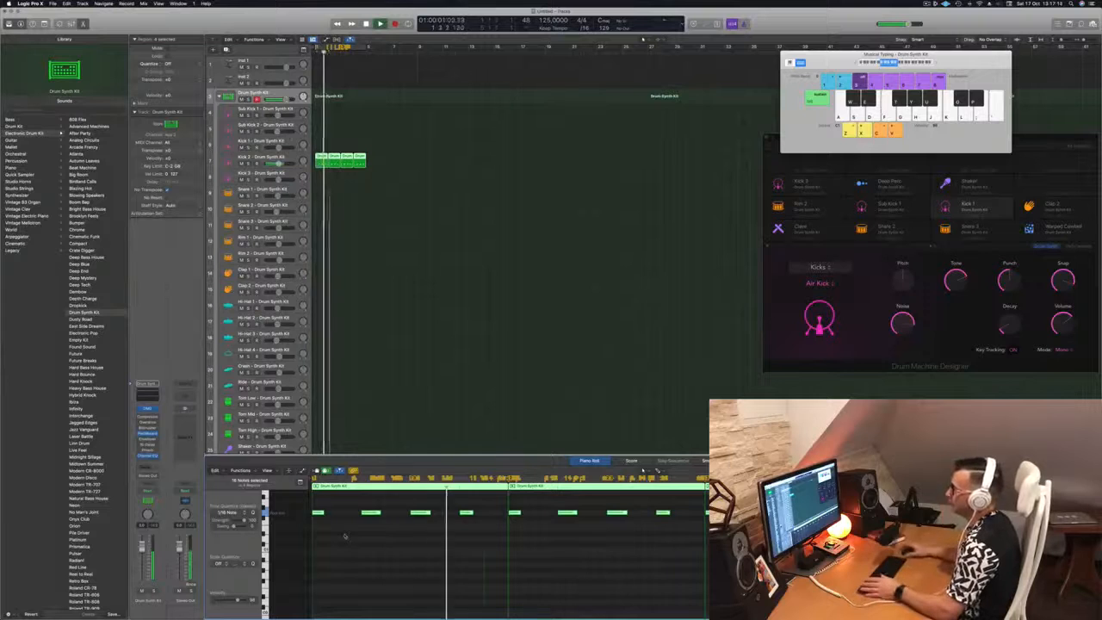
Open the Drum Synth instrument of the Kick 2 track and move its window clear of the regions.
left_click(287, 159)
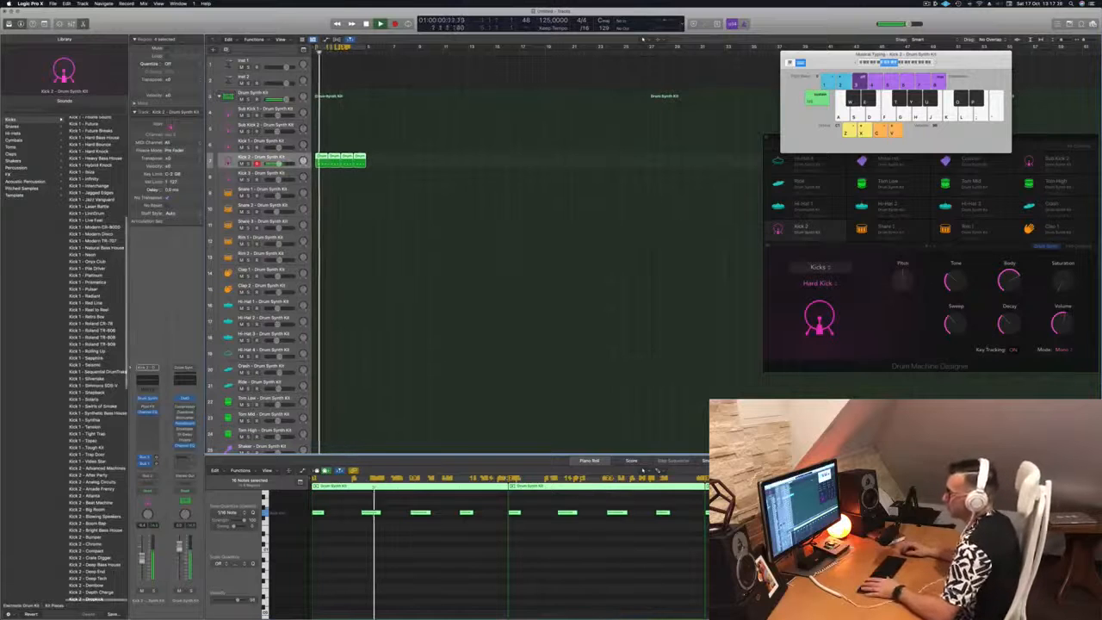
left_click(148, 399)
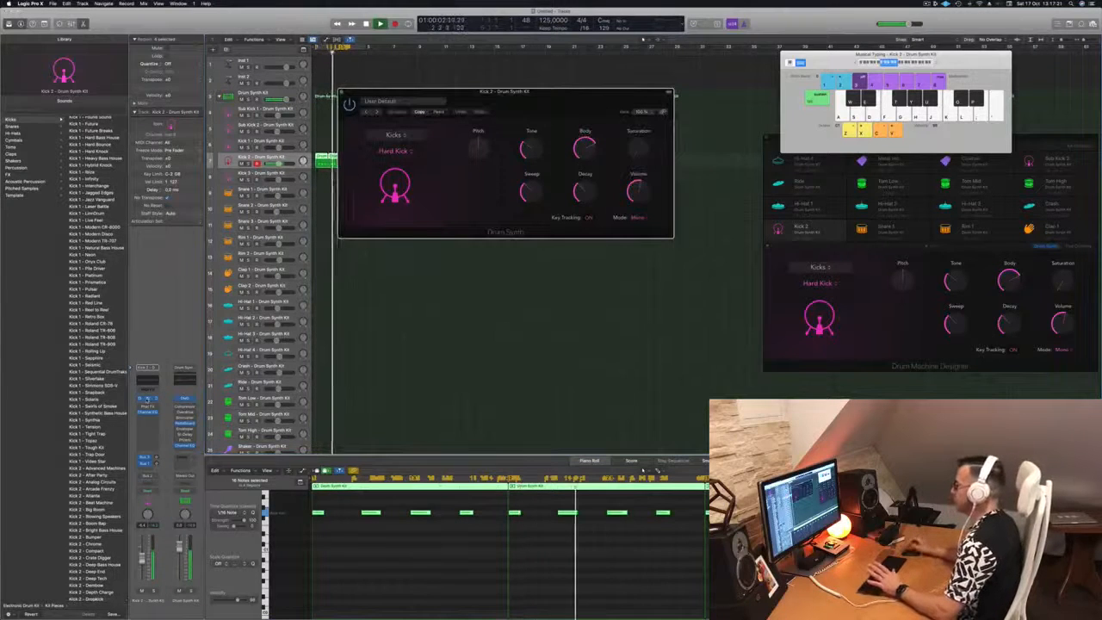
left_click(538, 62)
left_click_drag(557, 94, 625, 172)
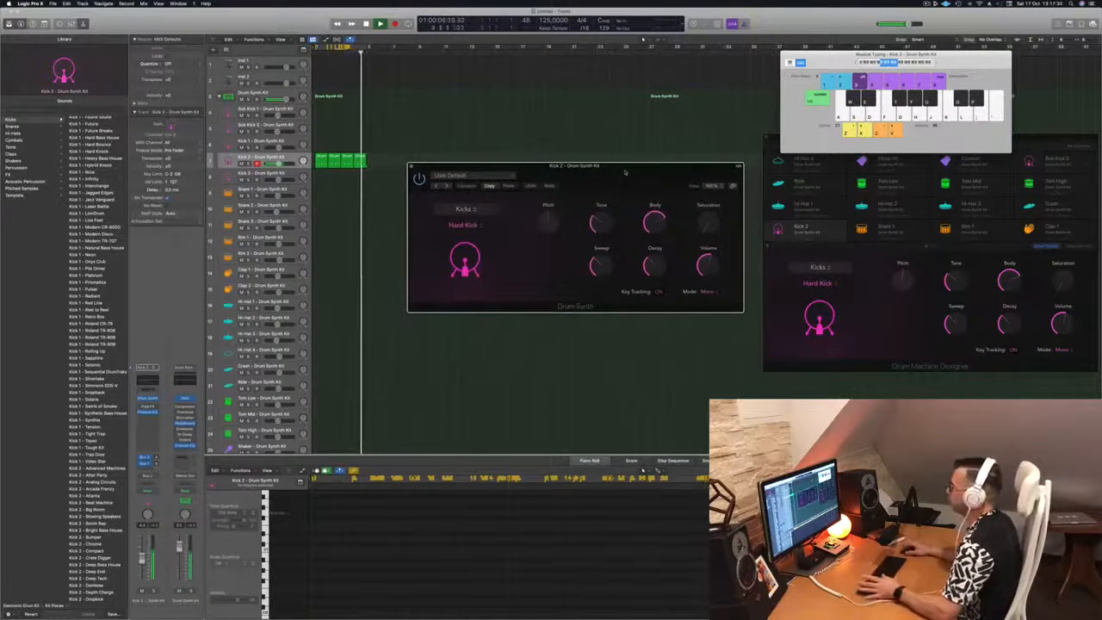
left_click_drag(625, 173, 619, 174)
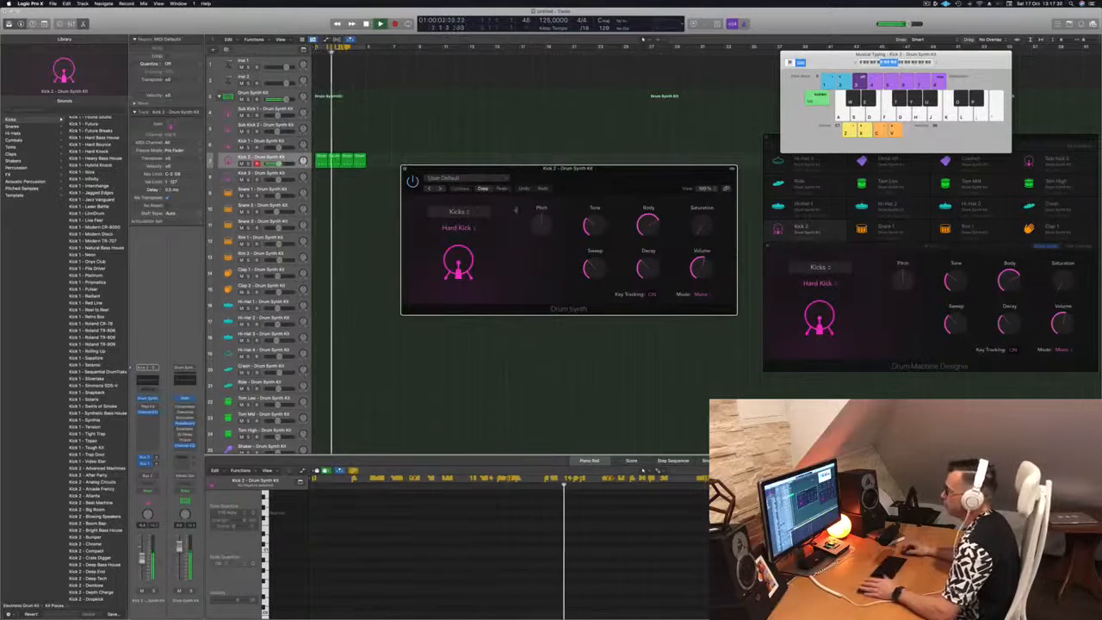
Try out different pitch and tone settings on the Hard Kick during playback.
left_click_drag(540, 221, 541, 238)
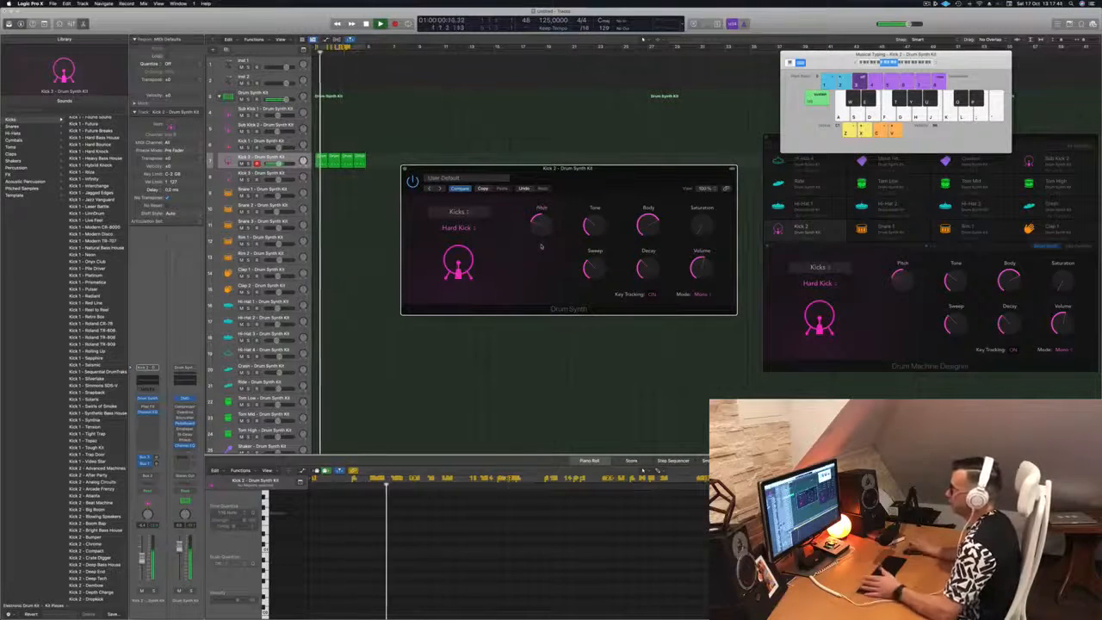
mouse_move(544, 227)
left_mouse_down()
mouse_move(546, 188)
mouse_move(549, 208)
left_mouse_up()
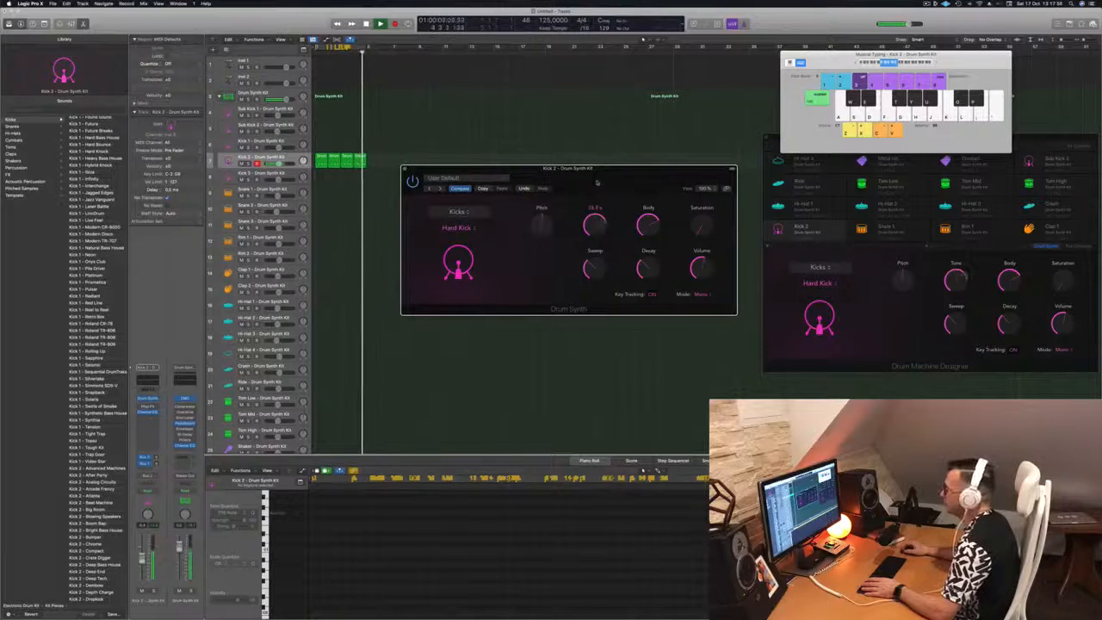
left_click_drag(597, 183, 595, 223)
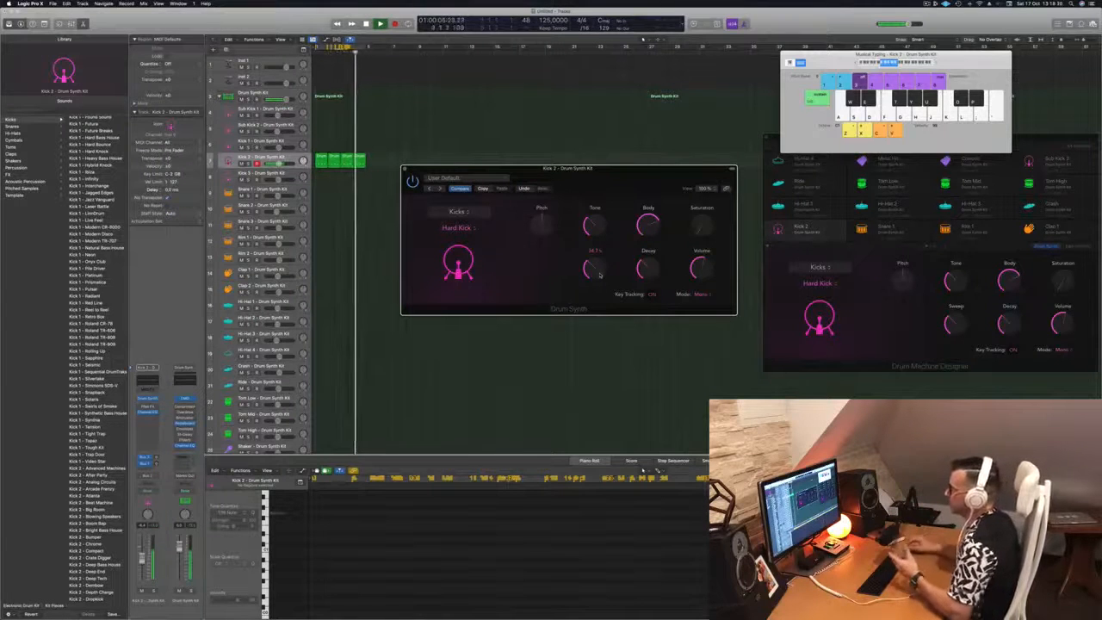
Lower the Hard Kick's sweep and body, raise its decay and saturation, and close its Drum Synth window.
left_click_drag(601, 274, 601, 307)
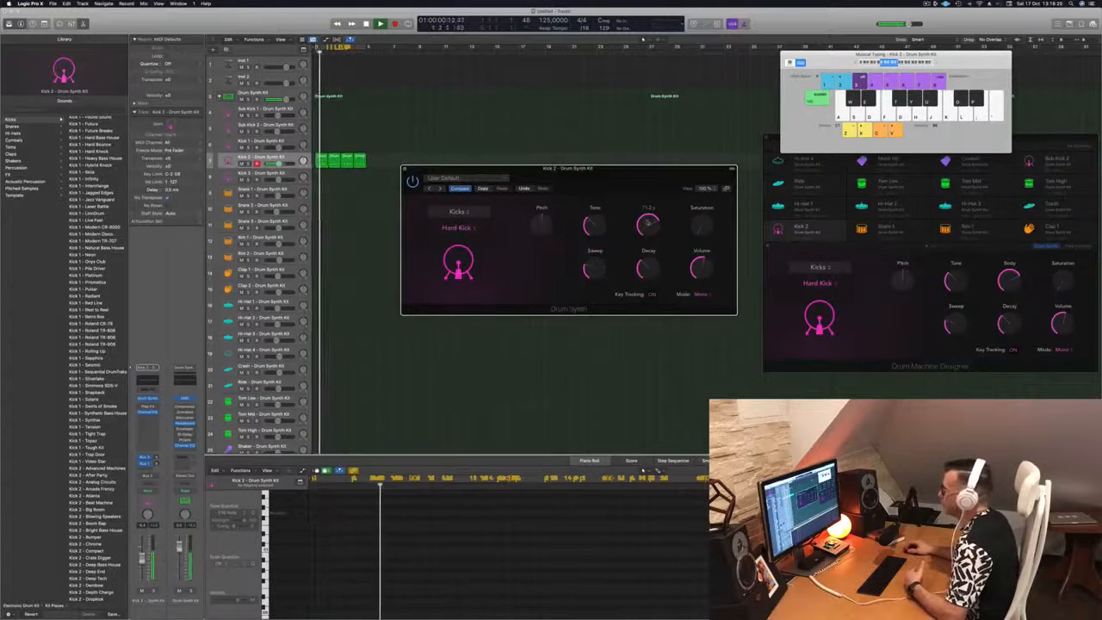
mouse_move(644, 268)
left_mouse_down()
mouse_move(637, 288)
mouse_move(650, 294)
mouse_move(649, 258)
left_mouse_up()
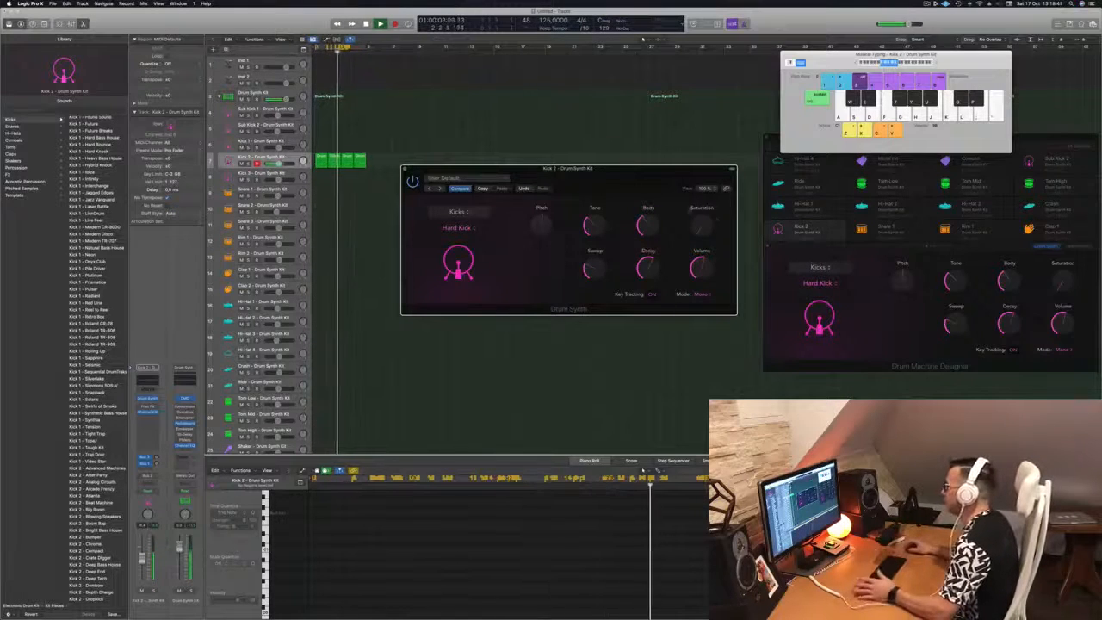
left_click_drag(657, 272, 653, 265)
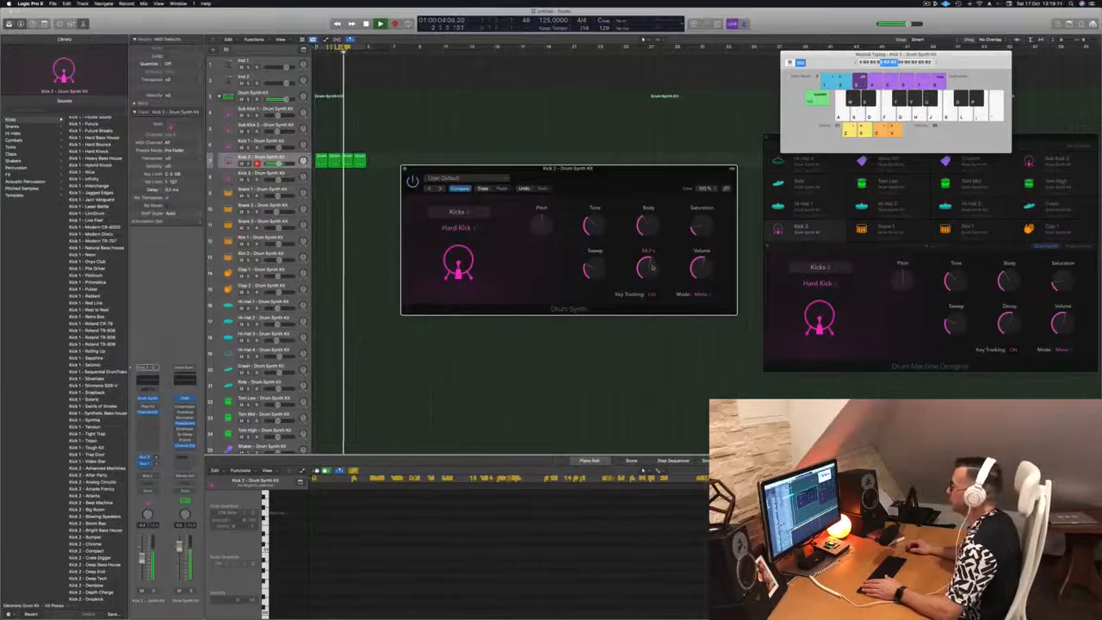
left_click_drag(606, 170, 610, 169)
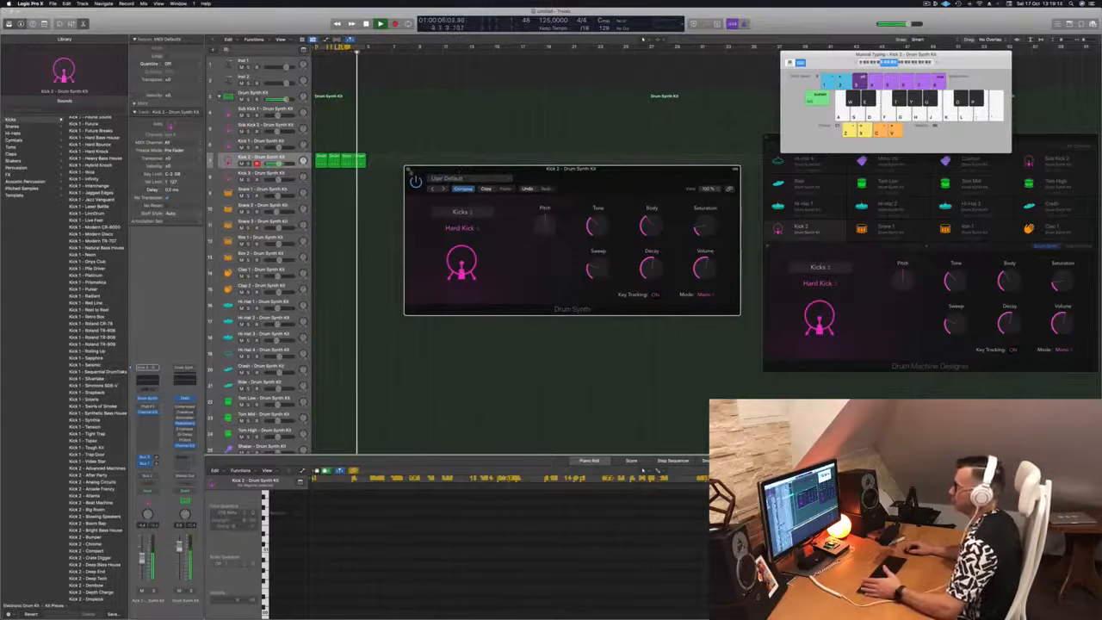
left_click(408, 169)
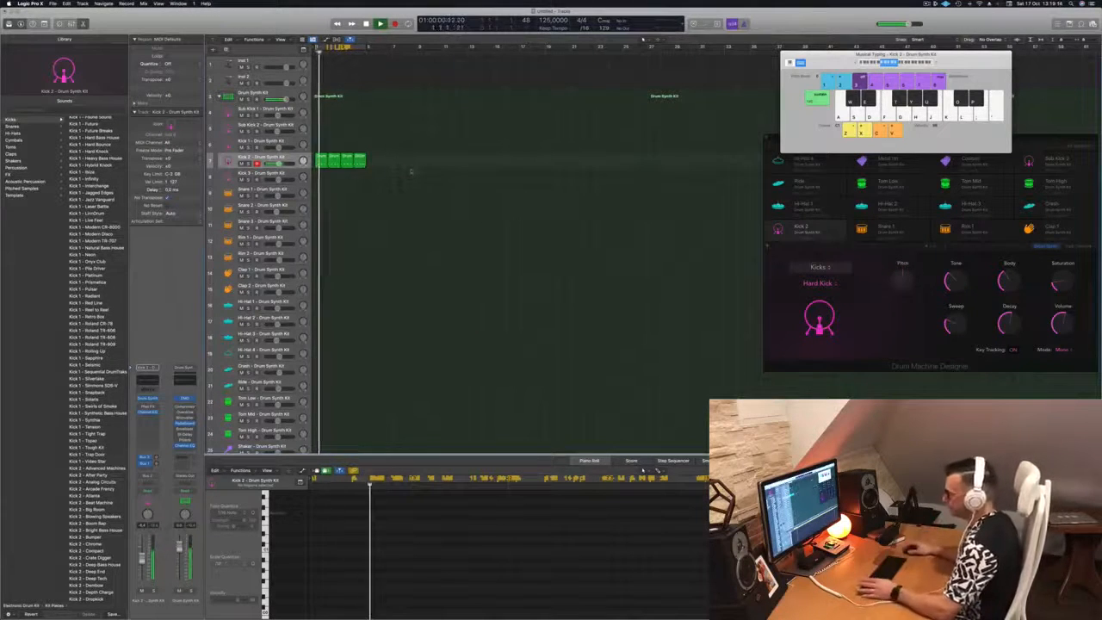
Stop playback and copy the first Kick 2 region onto the Snare 1 track at bar 1.
left_click(298, 160)
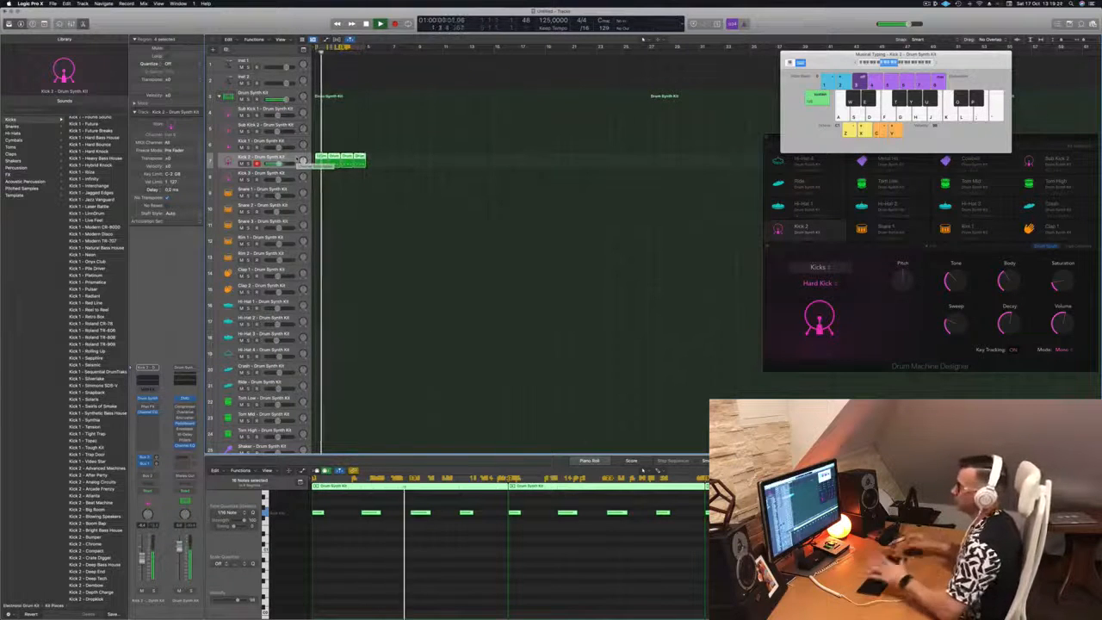
key("space")
left_click(350, 111)
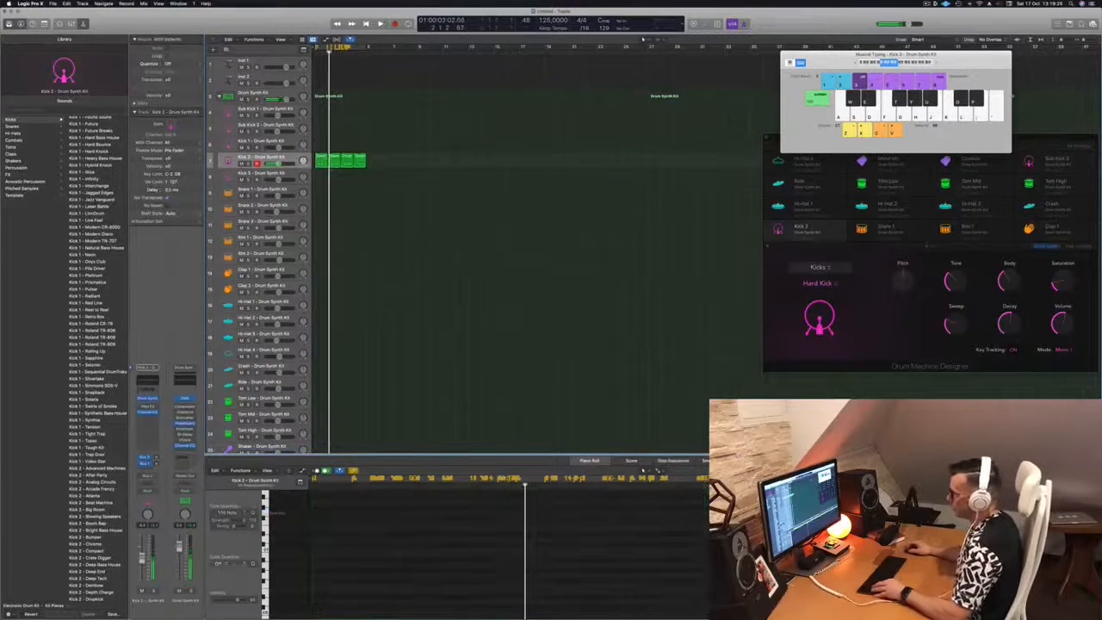
left_click(321, 157)
left_click_drag(321, 158, 321, 189)
key("super+Left")
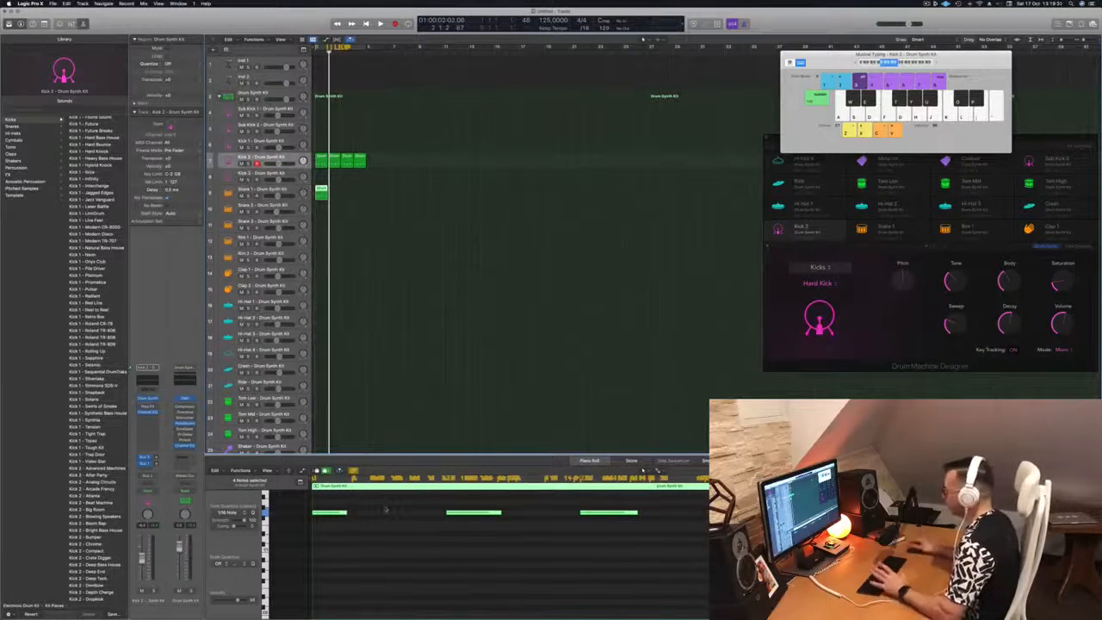
Delete the first and third notes of the Snare 1 region and repeat the region across four bars.
left_click(330, 513)
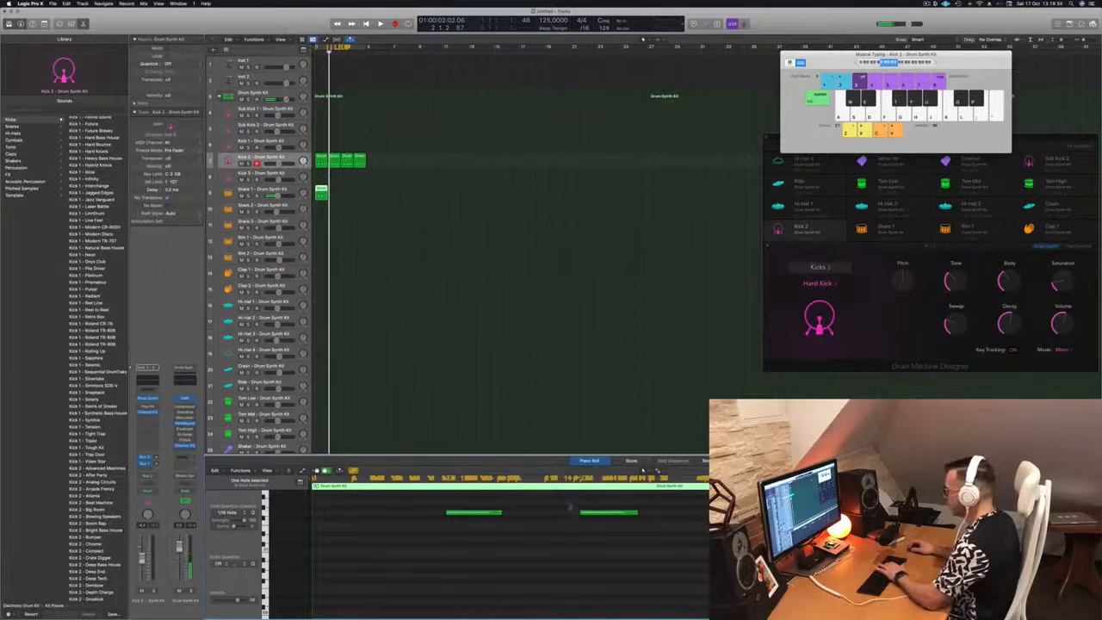
key("space")
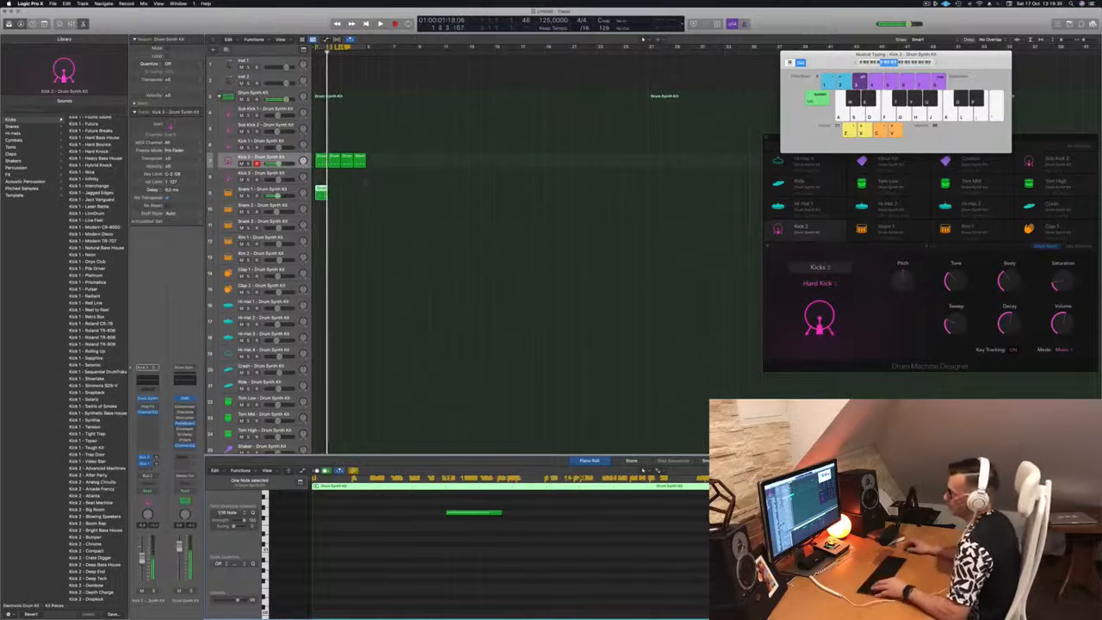
left_click_drag(318, 190, 348, 193)
left_click(318, 188, "shift")
key("space")
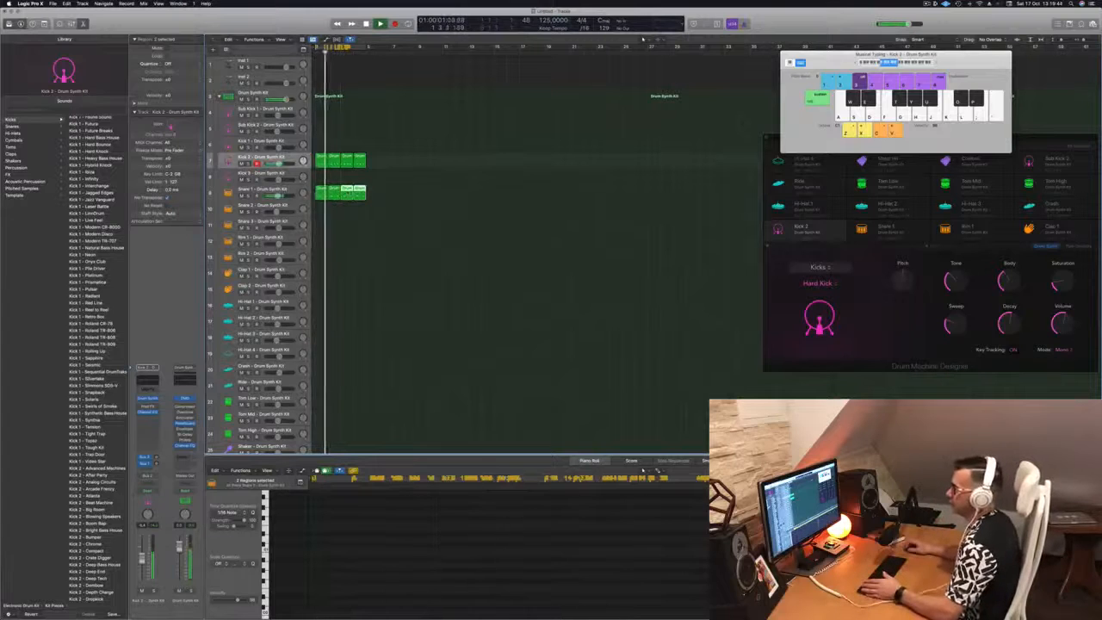
Play the loop and open the Drum Synth instrument of the Snare 1 track.
left_click(283, 189)
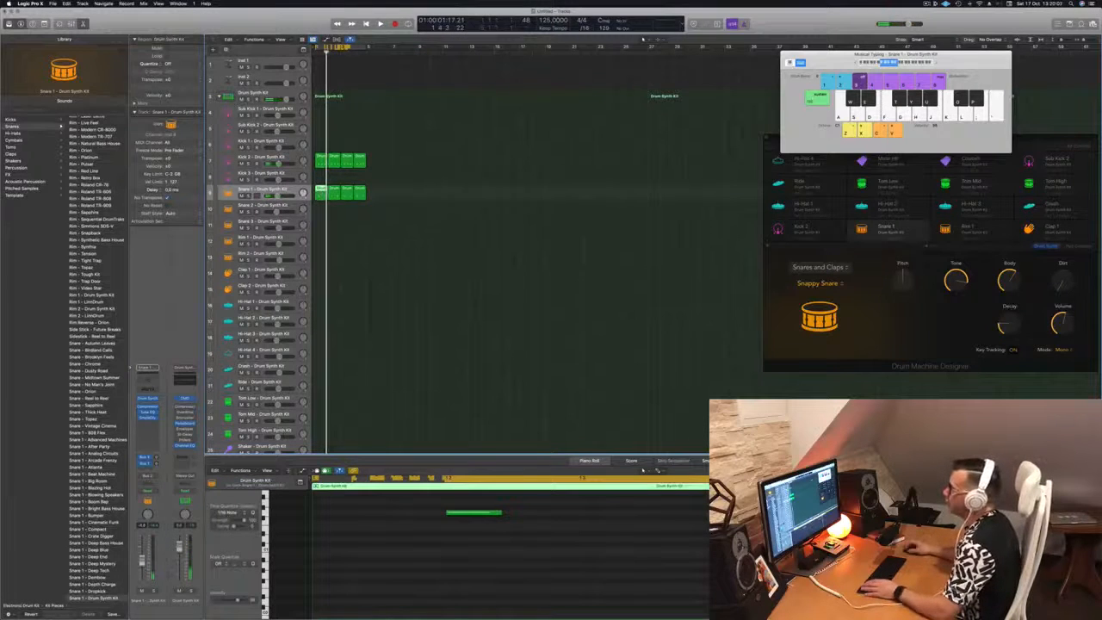
key("space")
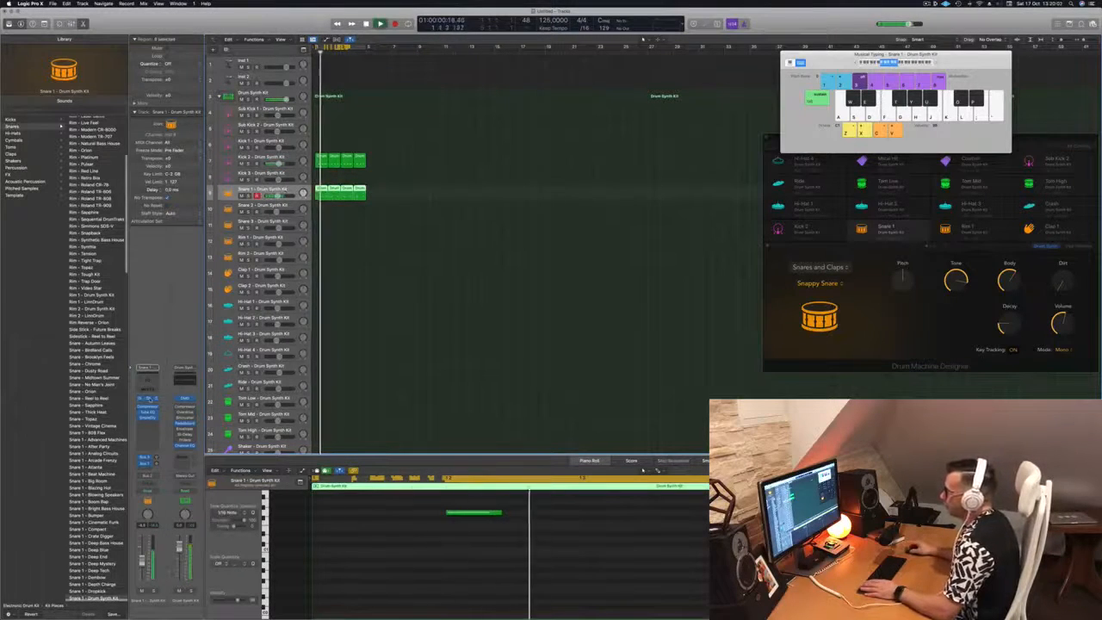
left_click(148, 398)
left_click_drag(560, 92, 586, 100)
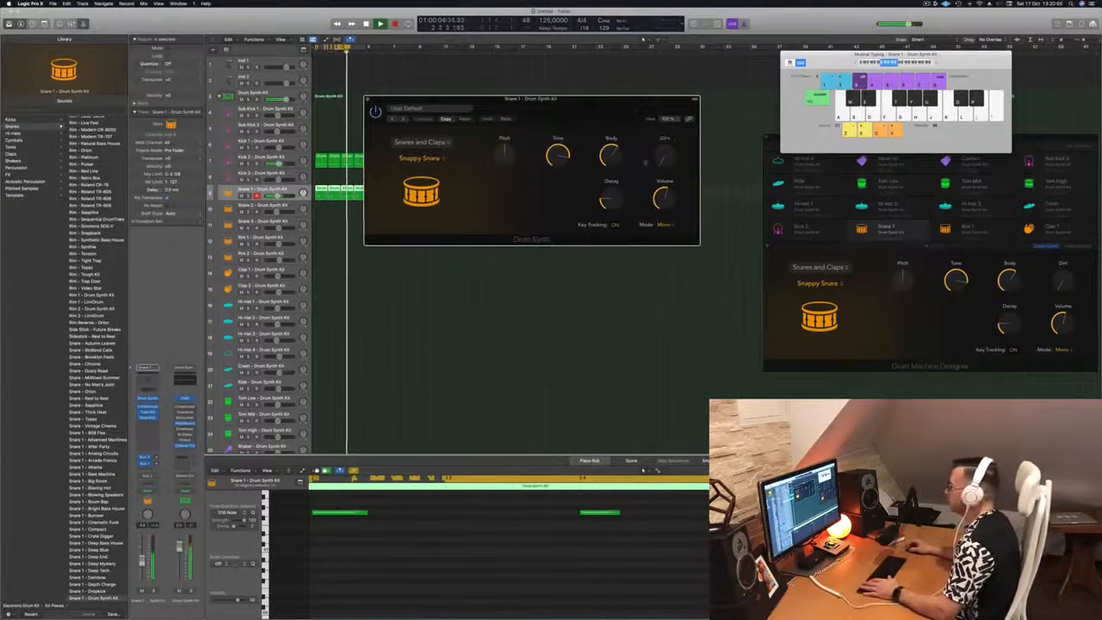
Raise the Snappy Snare's decay and dirt and lower its tone during playback.
left_click_drag(612, 182, 616, 168)
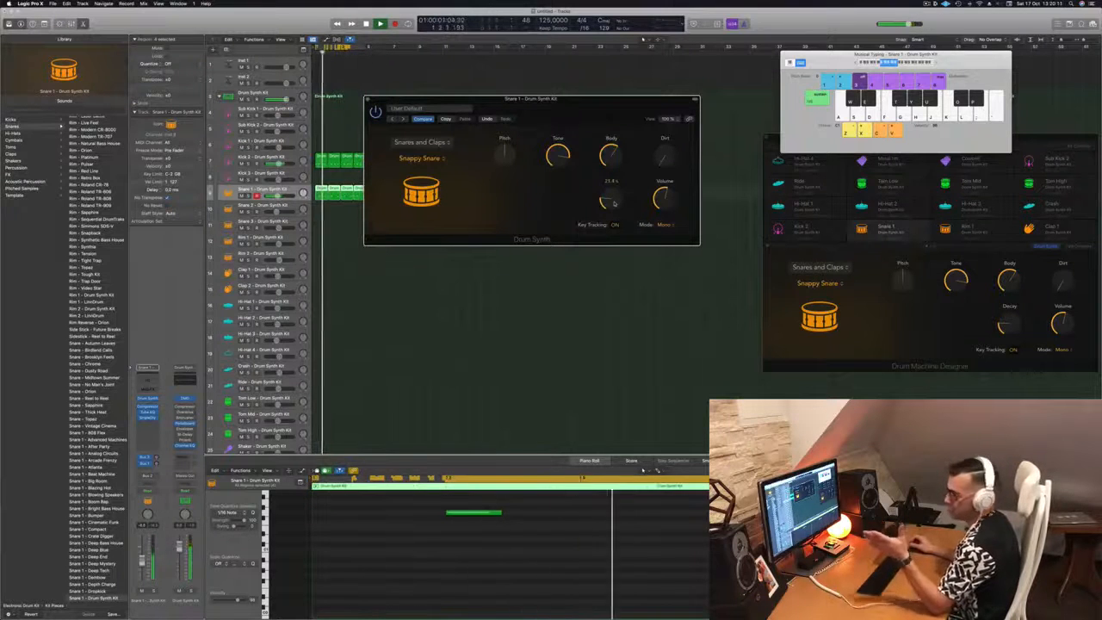
left_click_drag(614, 204, 617, 164)
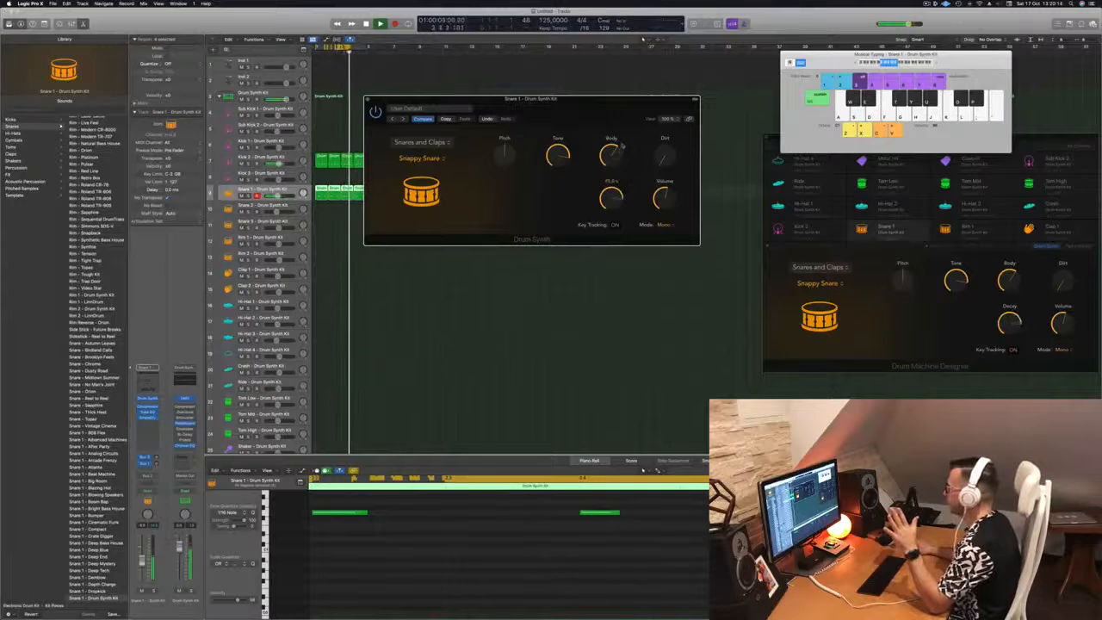
left_click_drag(622, 146, 668, 122)
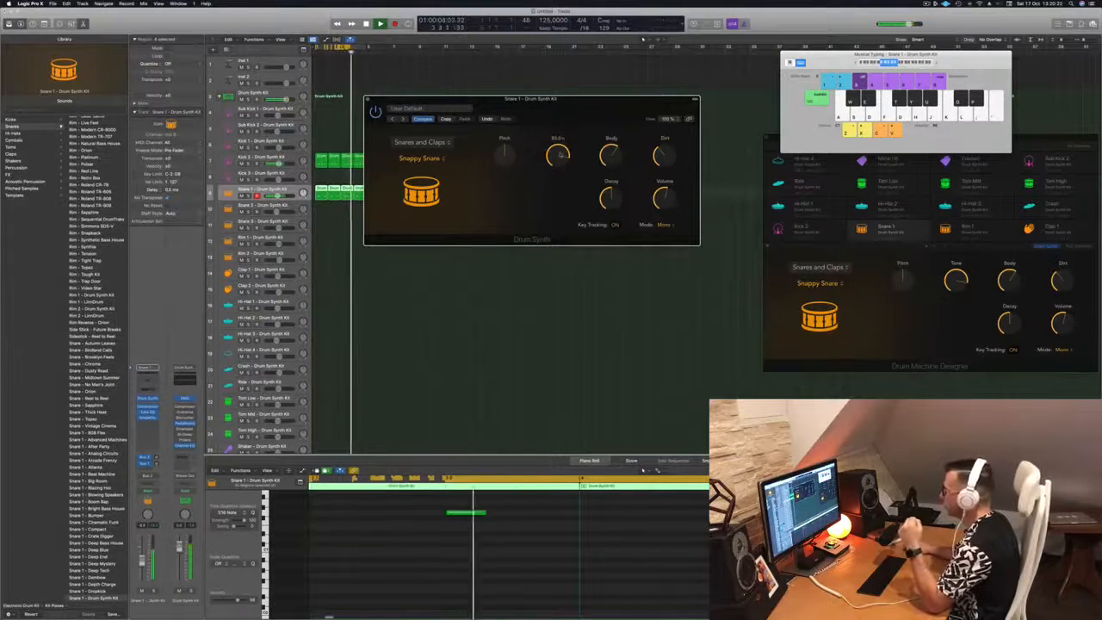
left_click_drag(557, 155, 561, 265)
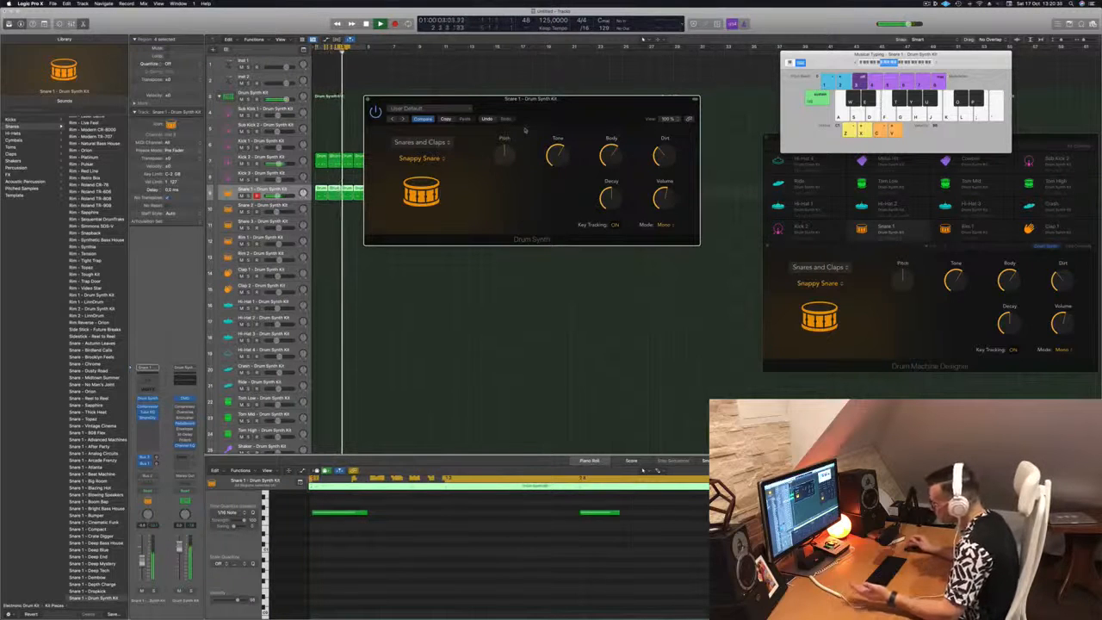
Close the Snare 1 Drum Synth window and return to the Snare 1 track in the arrangement.
left_click_drag(566, 103, 626, 140)
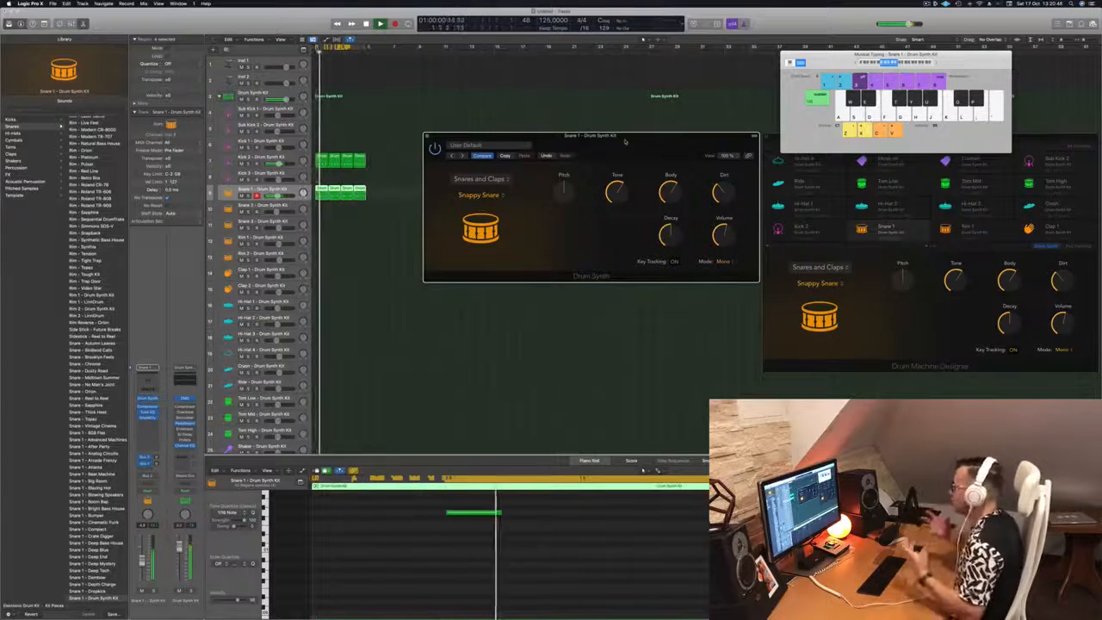
left_click_drag(625, 141, 599, 135)
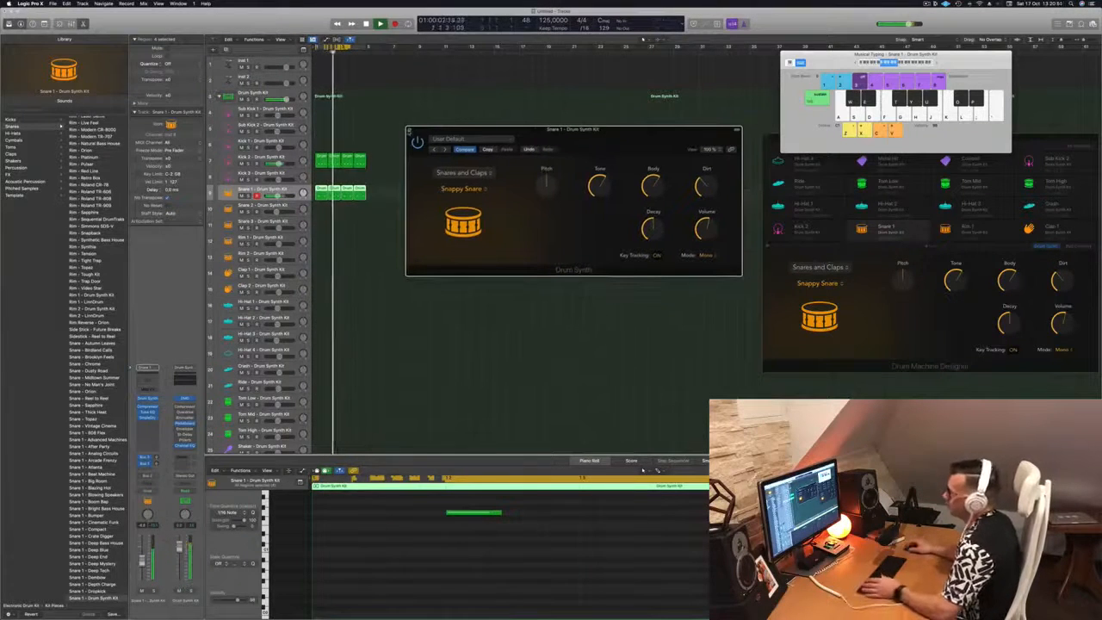
left_click(409, 131)
left_click(411, 212)
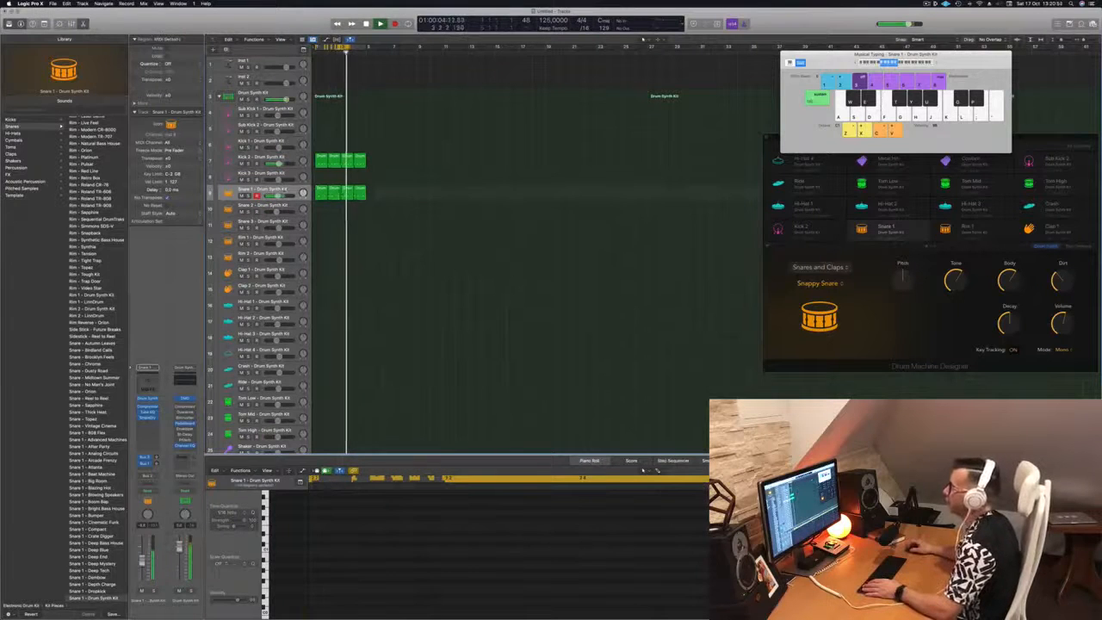
left_click(284, 189)
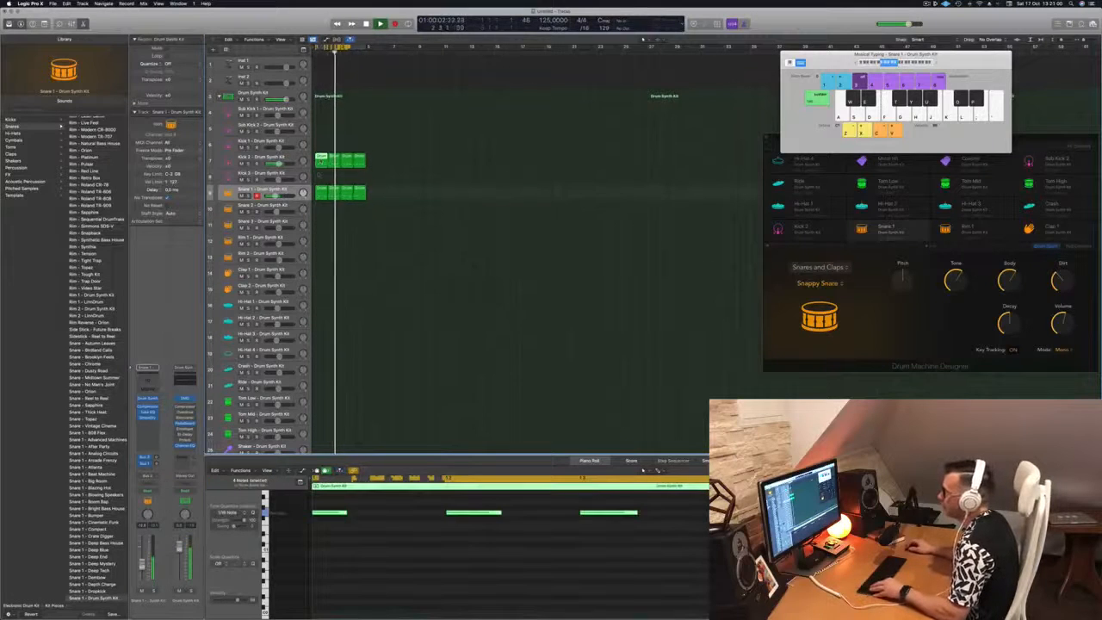
Copy the first Kick 2 region to the Clap 2 track and repeat it across four bars.
left_click_drag(321, 163, 320, 273)
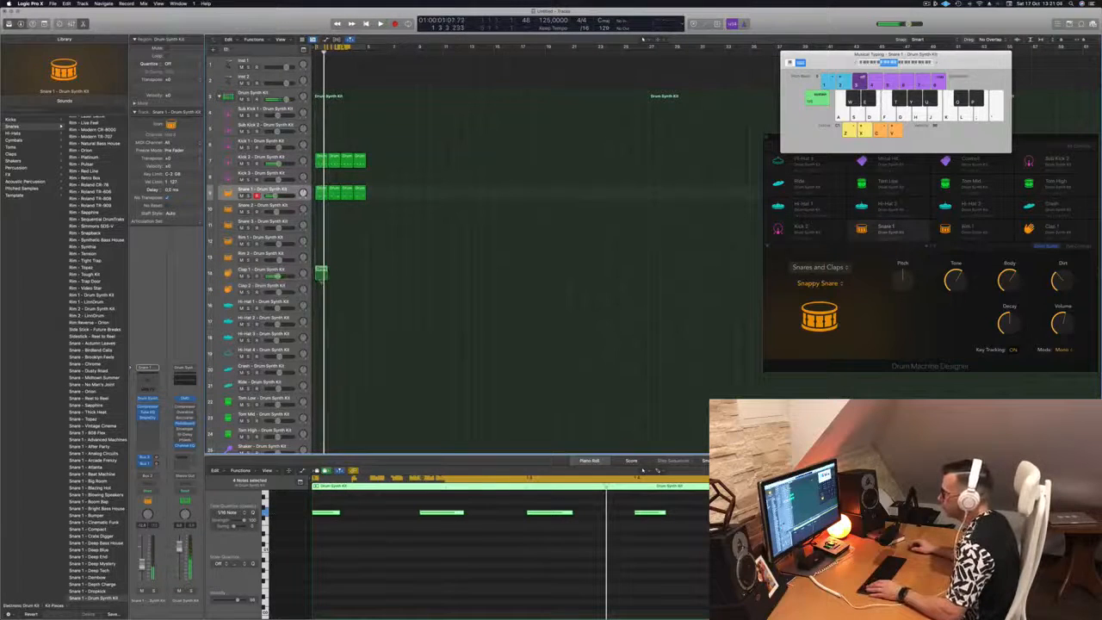
left_click_drag(320, 273, 321, 289)
scroll(379, 571, "up", 2)
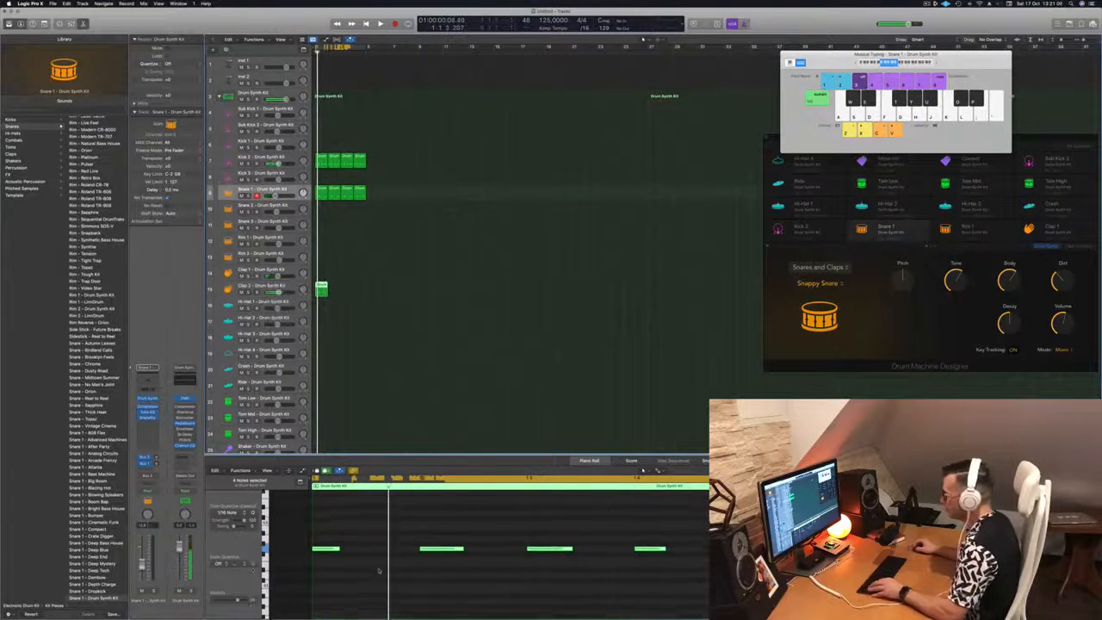
scroll(379, 571, "up", 1)
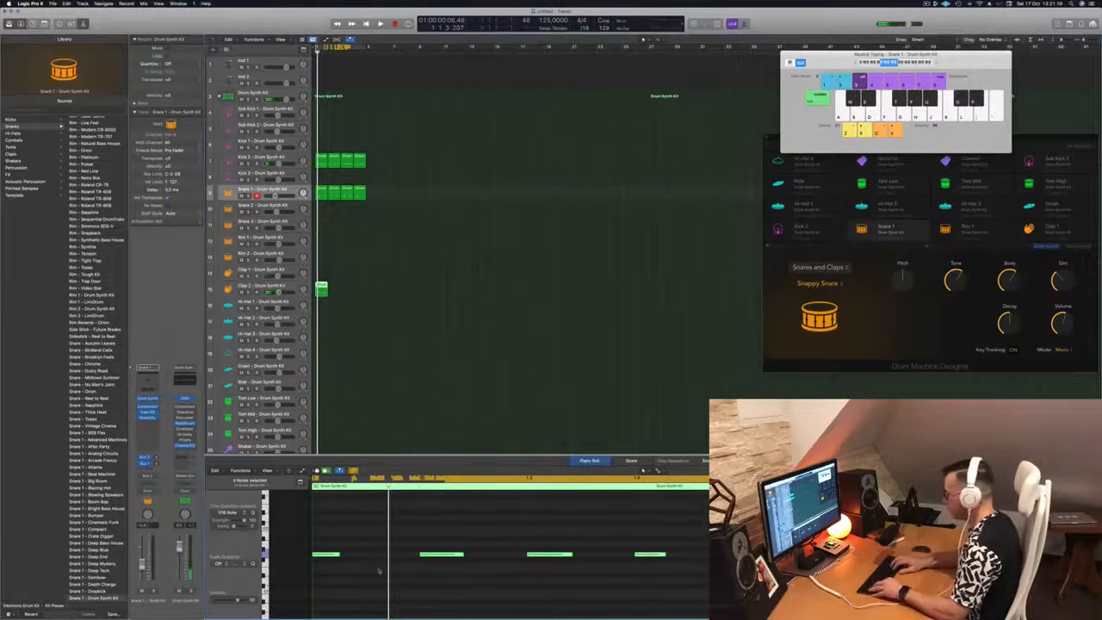
scroll(379, 571, "down", 3)
scroll(379, 571, "up", 3)
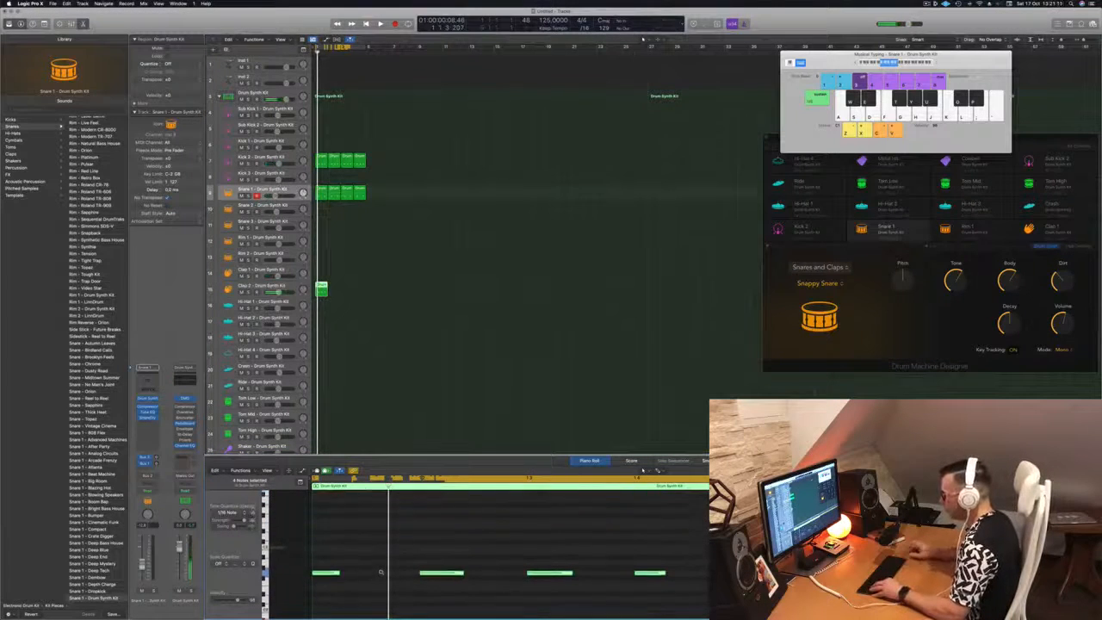
scroll(380, 571, "down", 1)
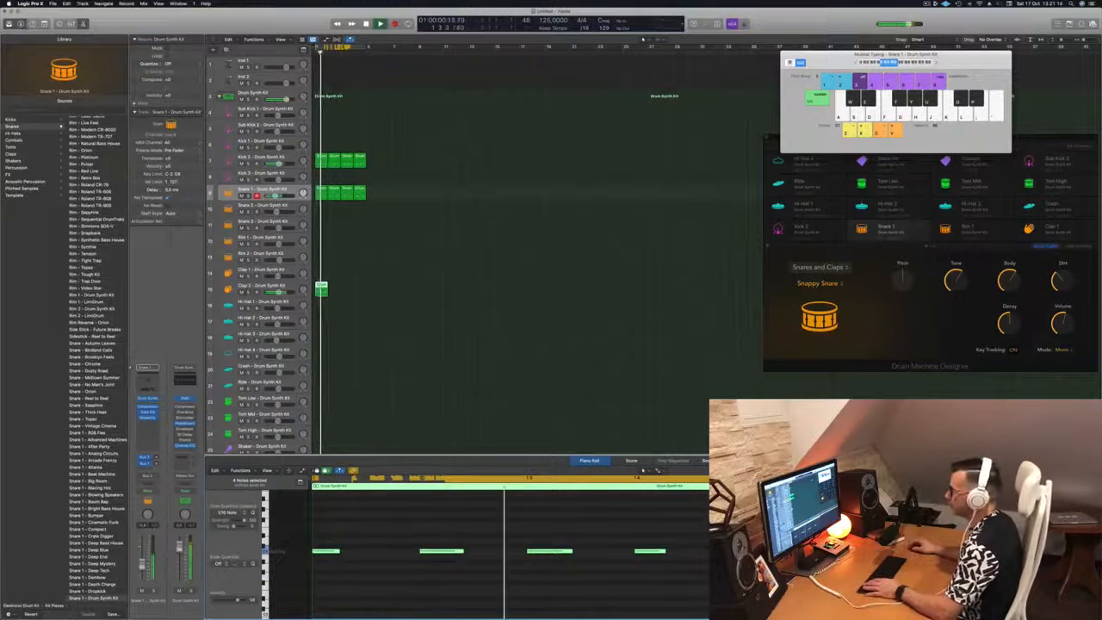
left_click_drag(325, 286, 344, 288)
Play the loop, open the Drum Synth instrument of the Clap 2 track and switch its sound to Human Clap.
key("Return")
key("space")
left_click(270, 285)
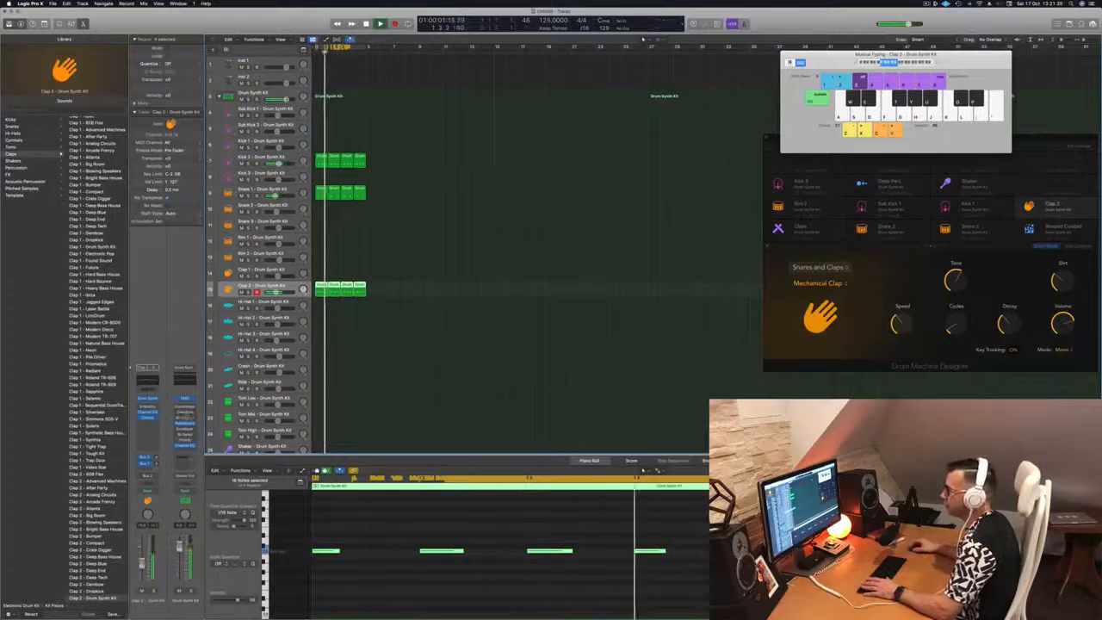
left_click(148, 398)
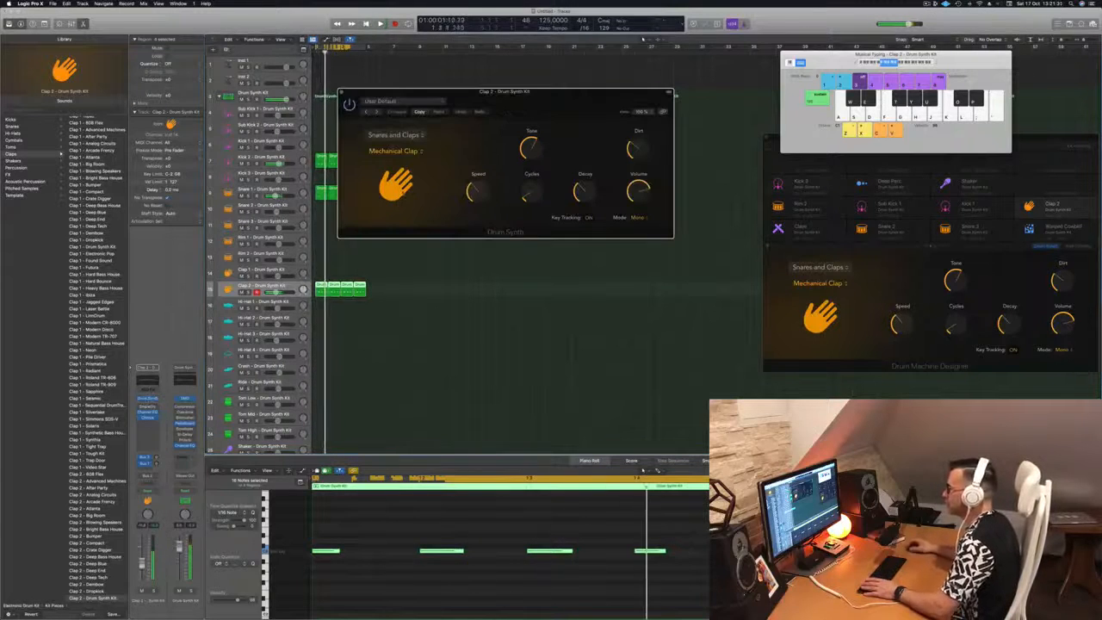
left_click(410, 152)
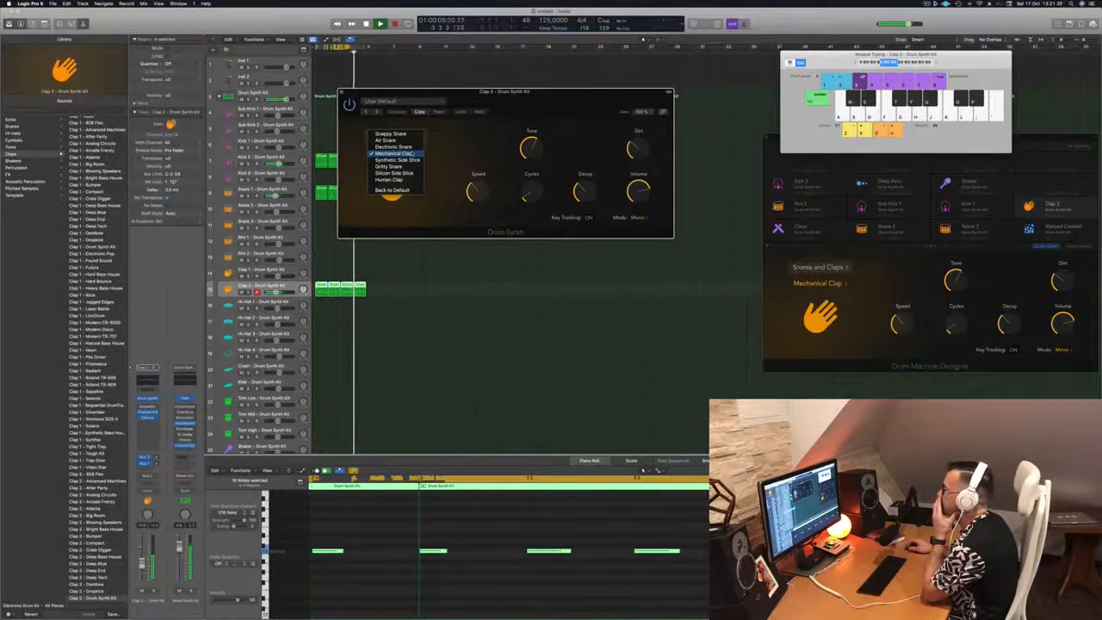
left_click(389, 179)
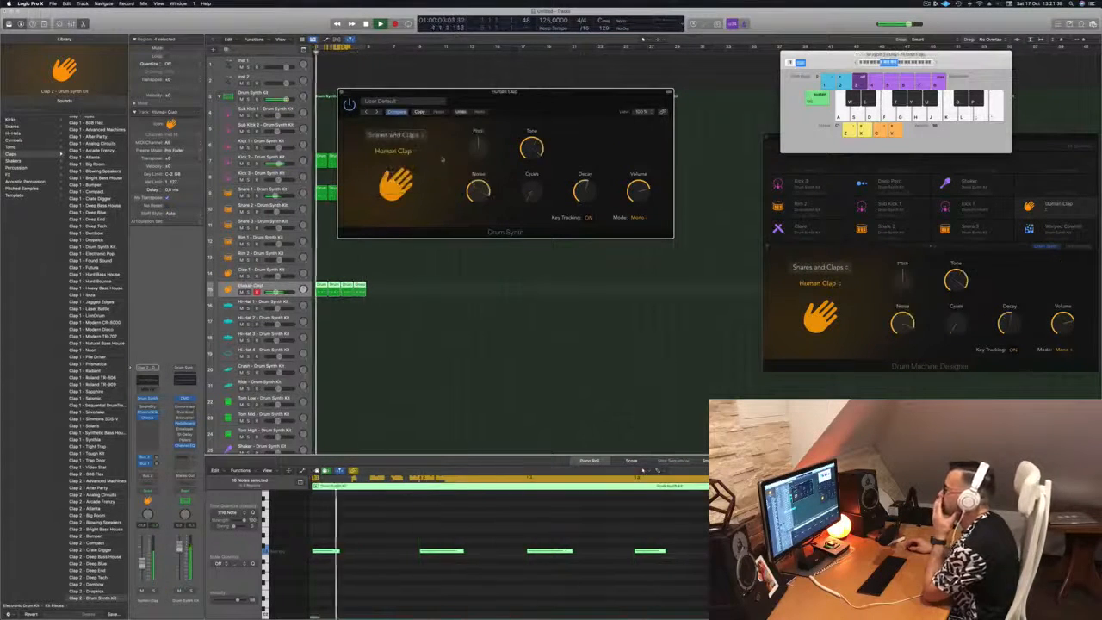
Raise the Human Clap's decay slightly during playback and close its Drum Synth window.
mouse_move(587, 188)
left_mouse_down()
mouse_move(592, 158)
mouse_move(589, 181)
left_mouse_up()
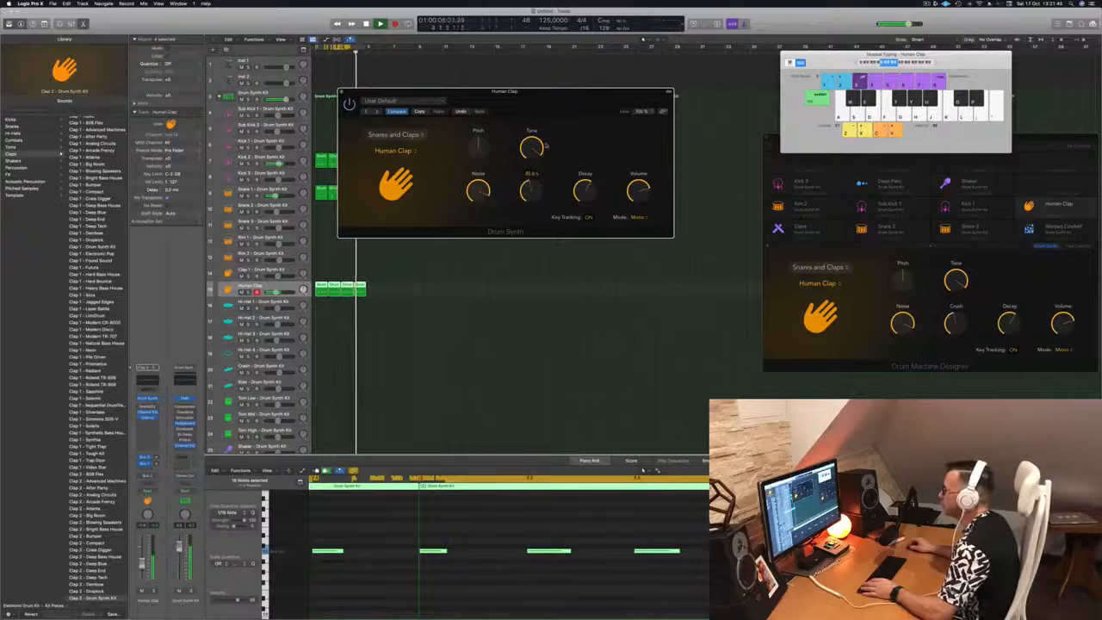
left_click_drag(564, 96, 616, 109)
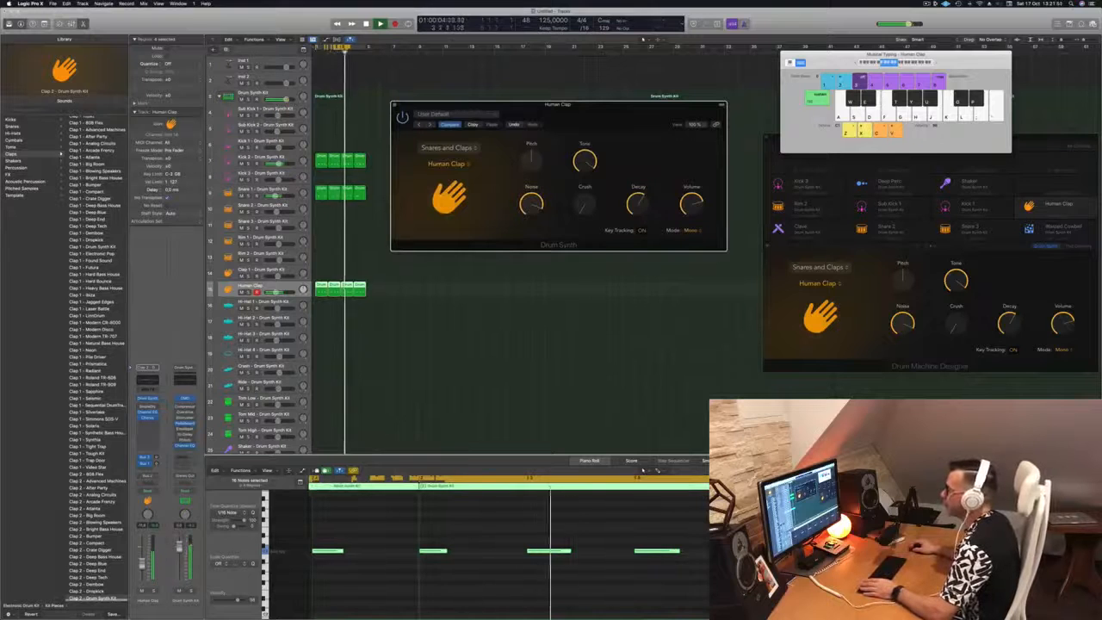
left_click(259, 286)
left_click(394, 108)
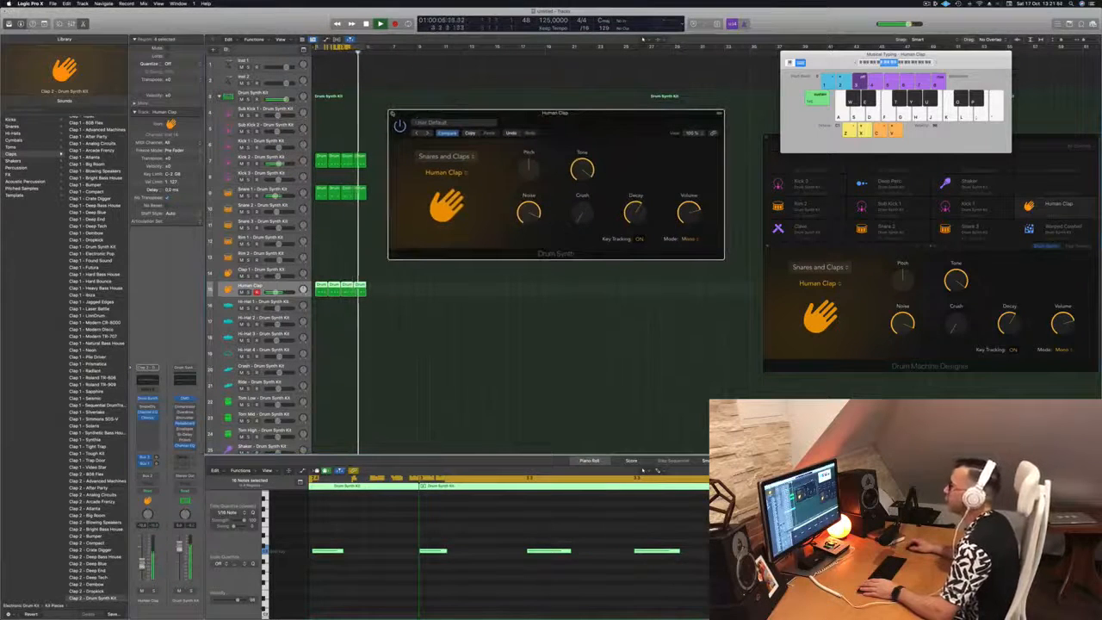
left_click(395, 109)
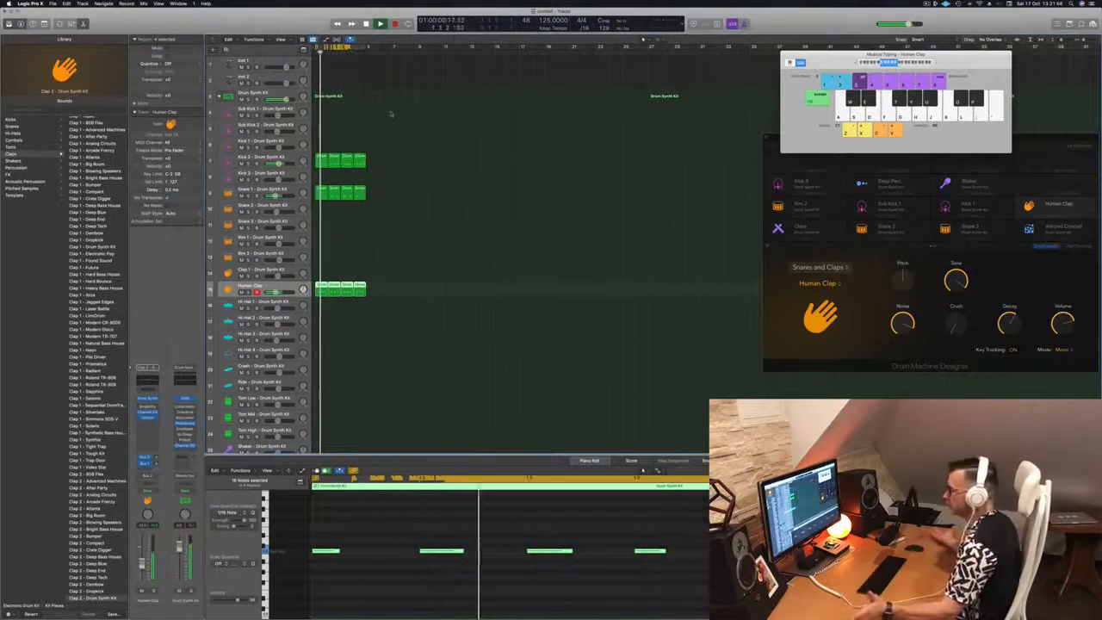
Stop playback, place the first Human Clap region on the Hi-Hat 1 track and refill the clap's first bar with a copy.
left_click(379, 256)
scroll(382, 253, "down", 3)
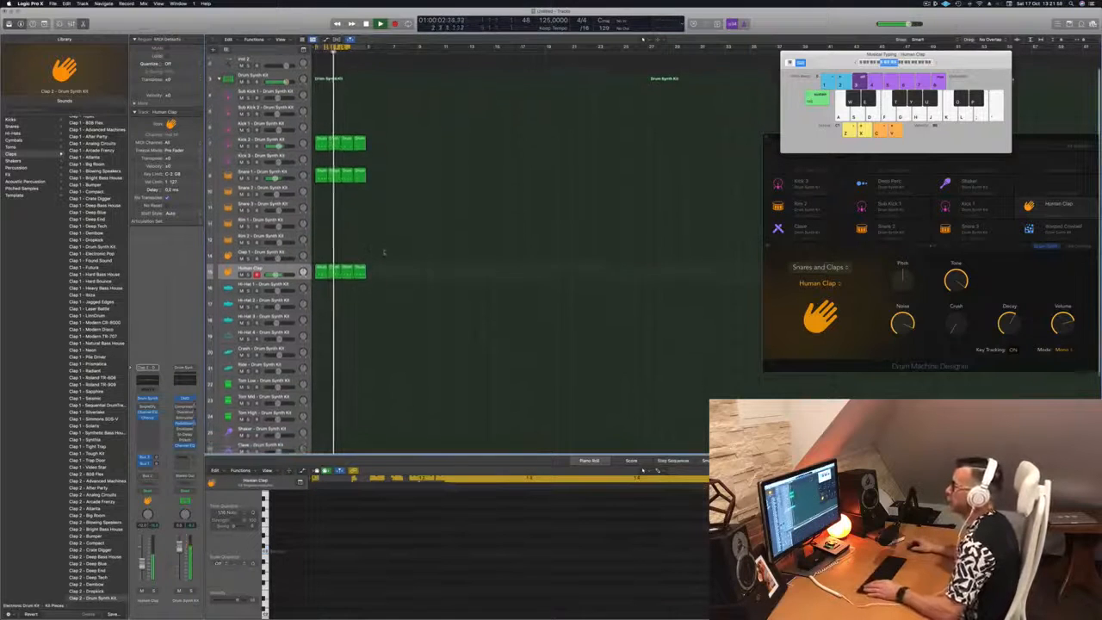
key("space")
left_click(319, 266)
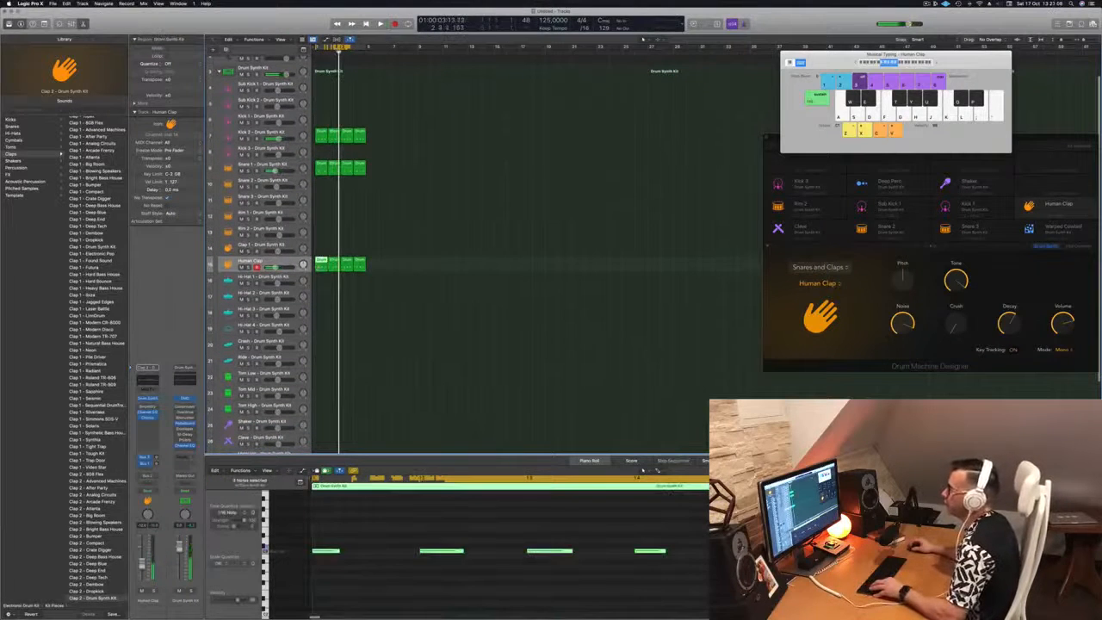
left_click_drag(319, 266, 320, 280)
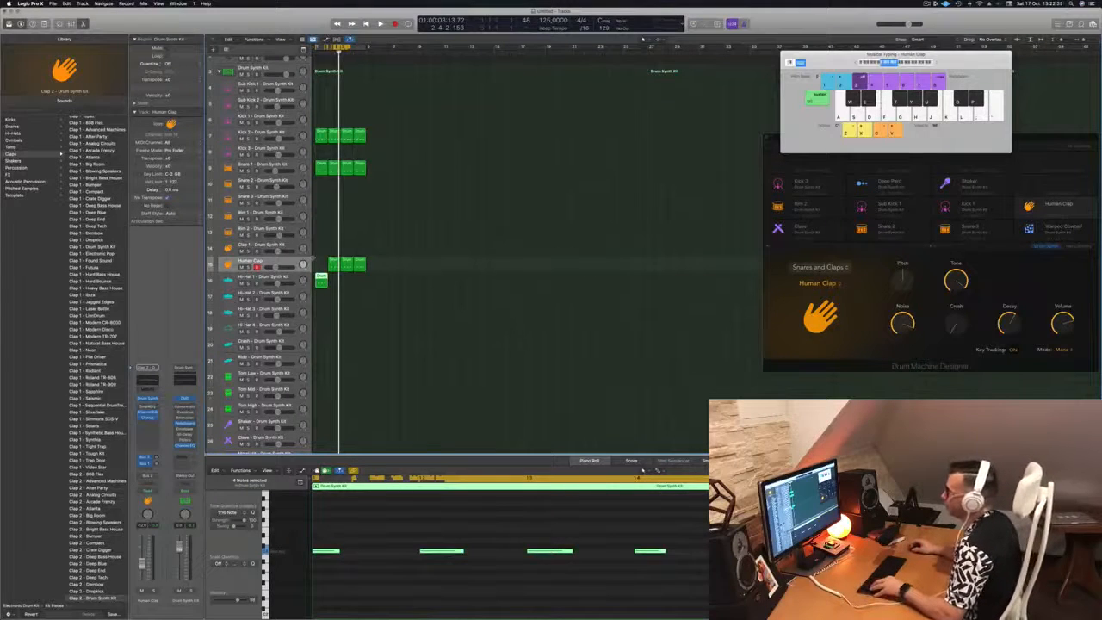
left_click_drag(336, 263, 319, 264)
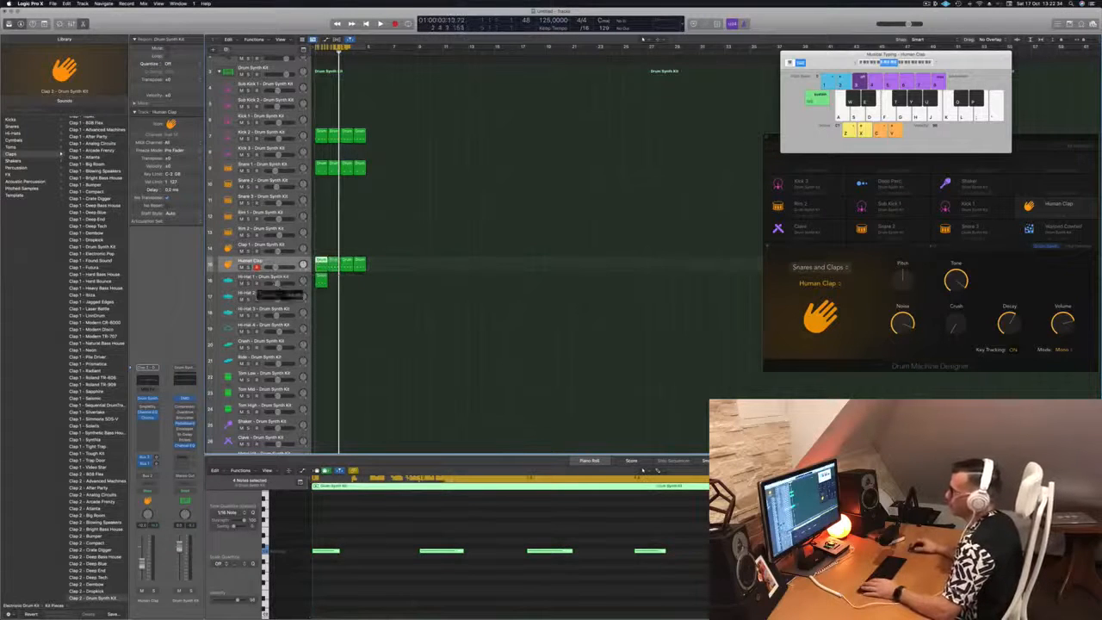
key("Down")
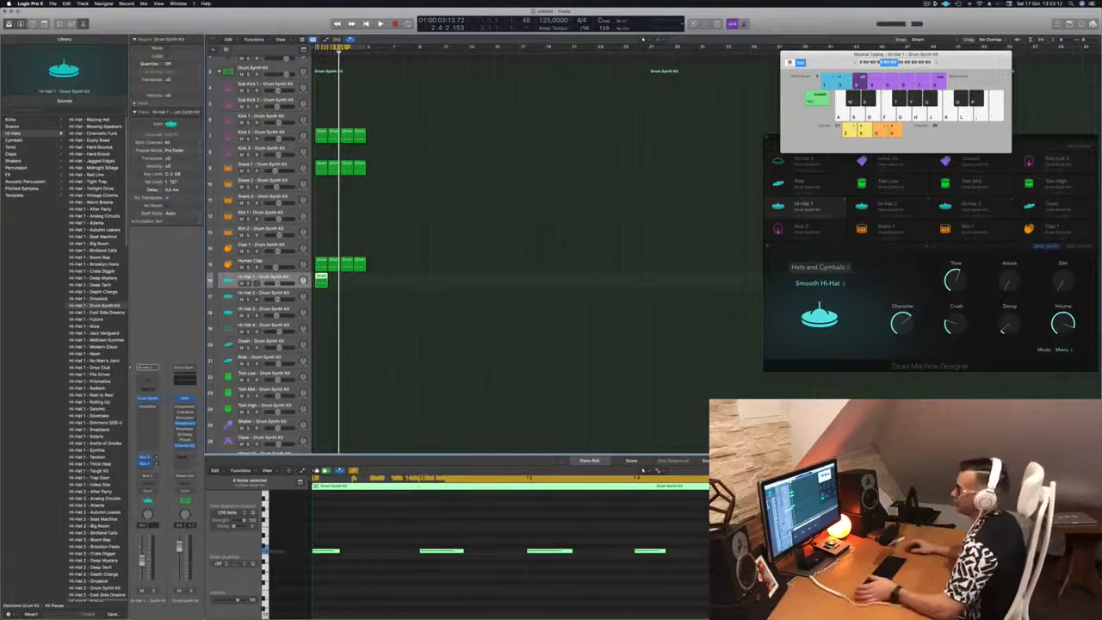
Browse the Electronic Drum Kit patches in the sound library for the Drum Synth Kit track.
left_click(270, 68)
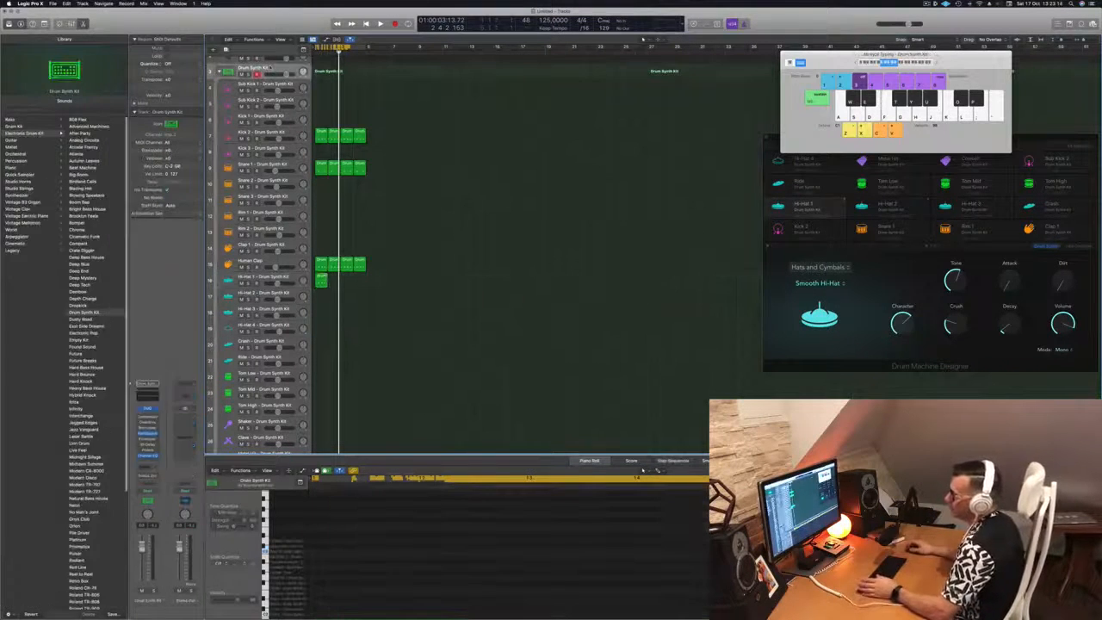
scroll(97, 361, "down", 4)
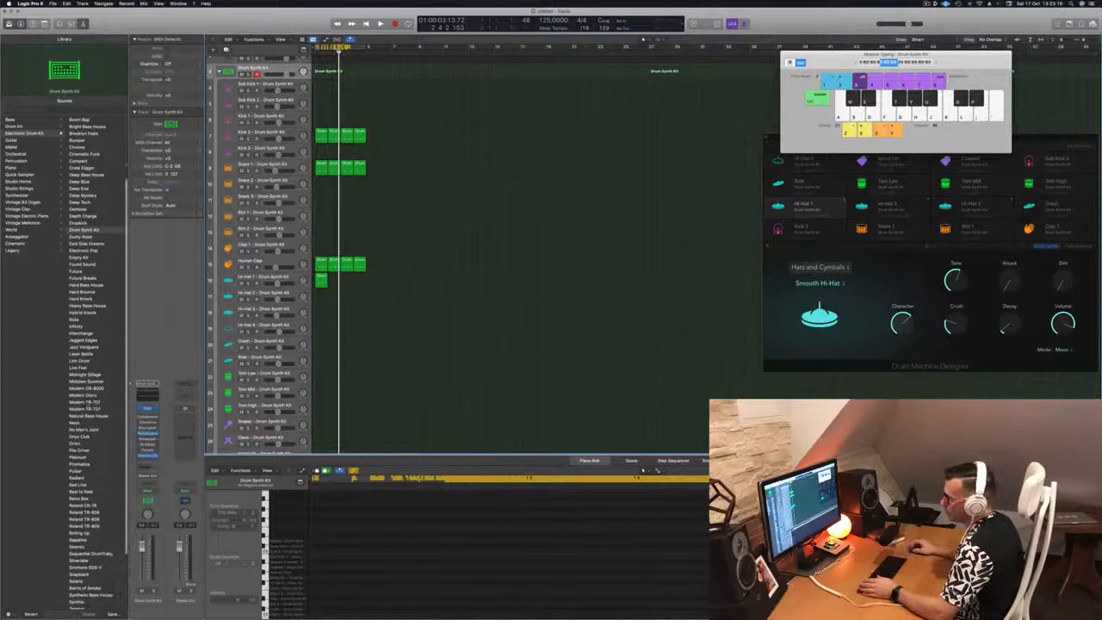
scroll(97, 362, "down", 4)
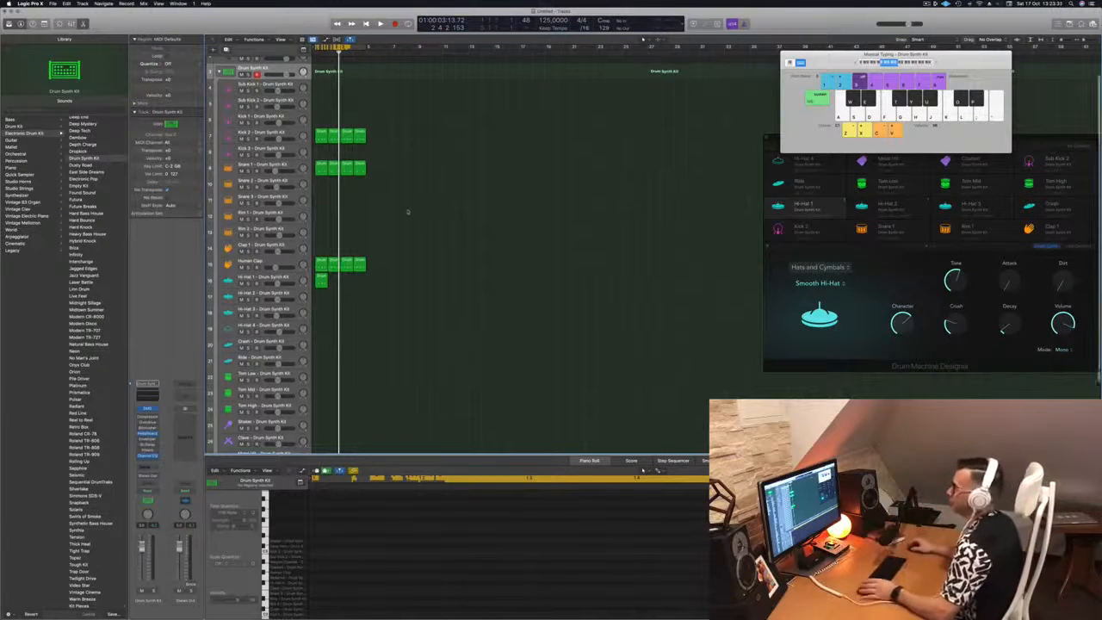
Shift all four Hi-Hat 1 notes half a beat forward onto the offbeats and repeat the region across four bars.
scroll(411, 211, "up", 1)
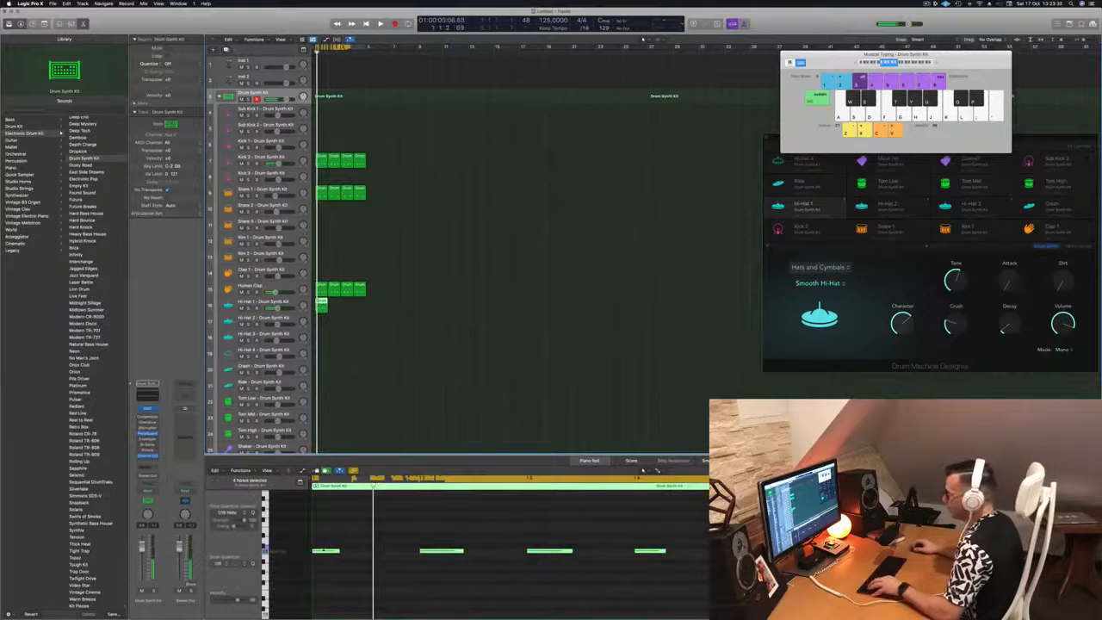
left_click_drag(320, 539, 685, 574)
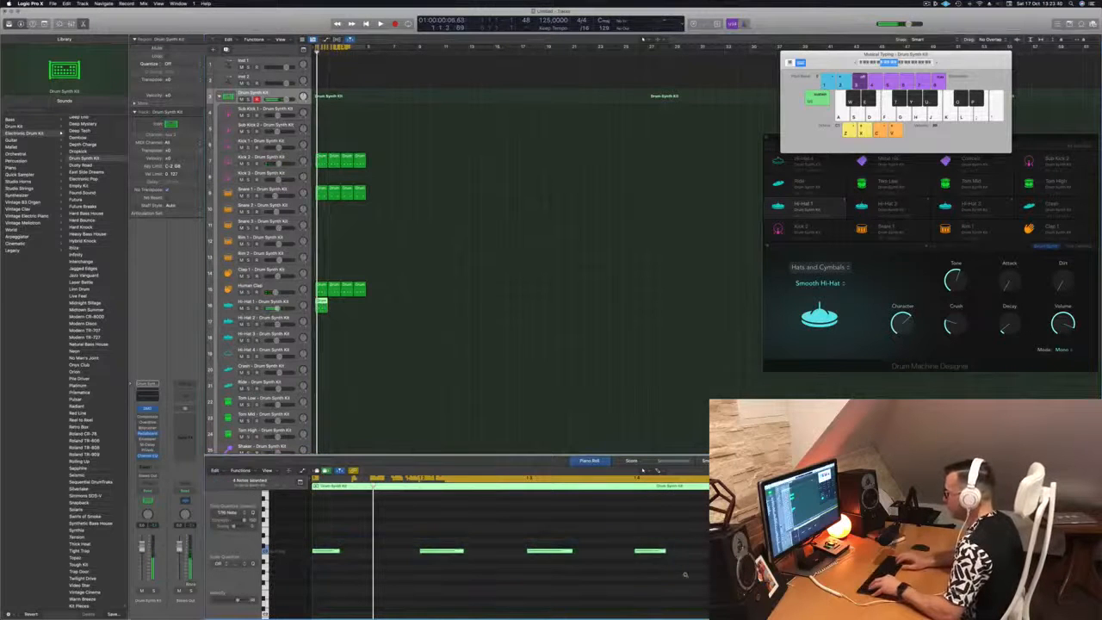
key("alt+Right")
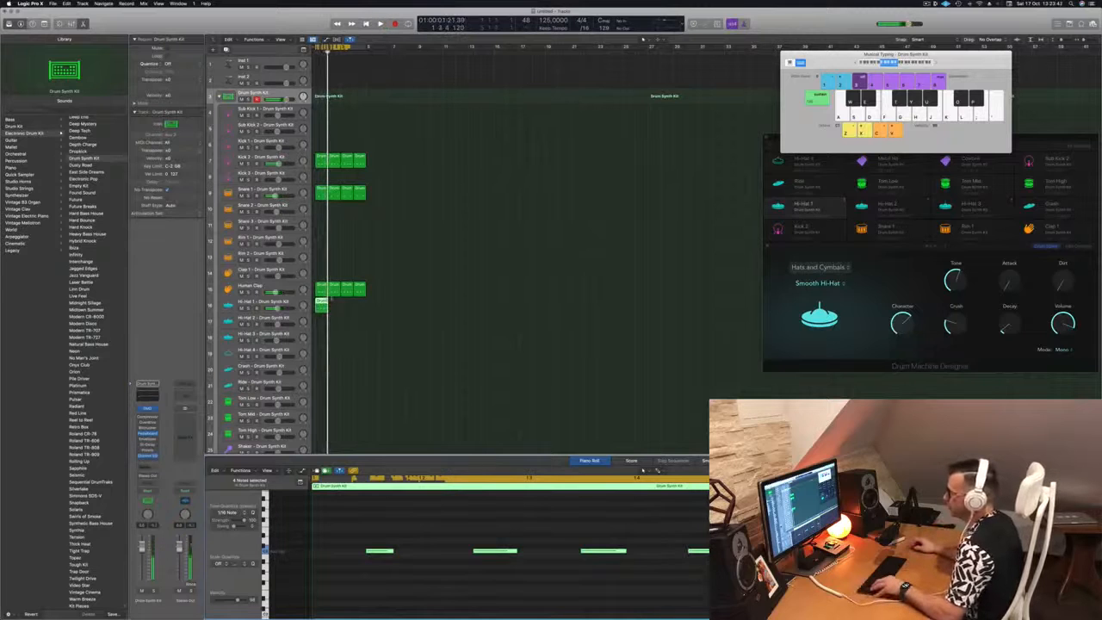
left_click_drag(321, 303, 344, 309)
left_click(321, 304, "shift")
Play the loop from the start and open the Drum Synth instrument of the Hi-Hat 1 track.
key("space")
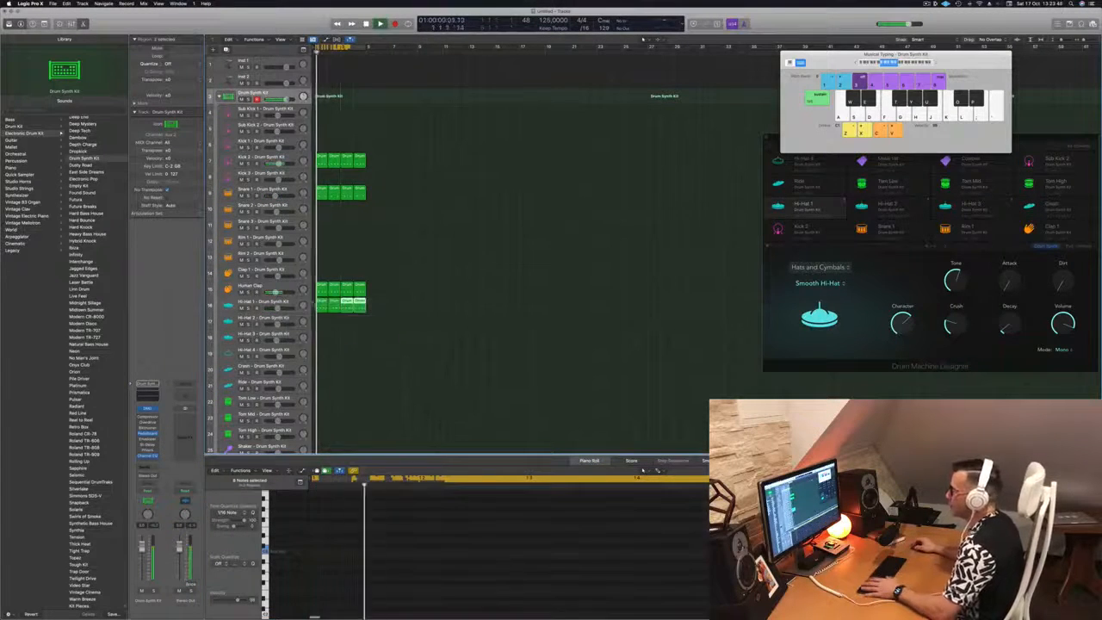
left_click(344, 306)
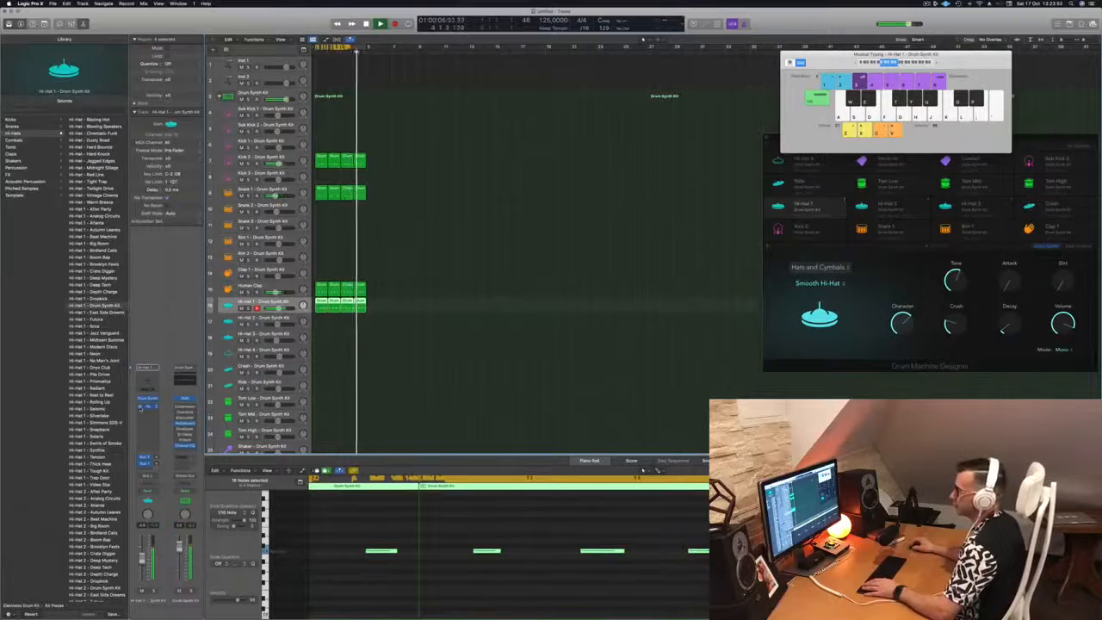
key("space")
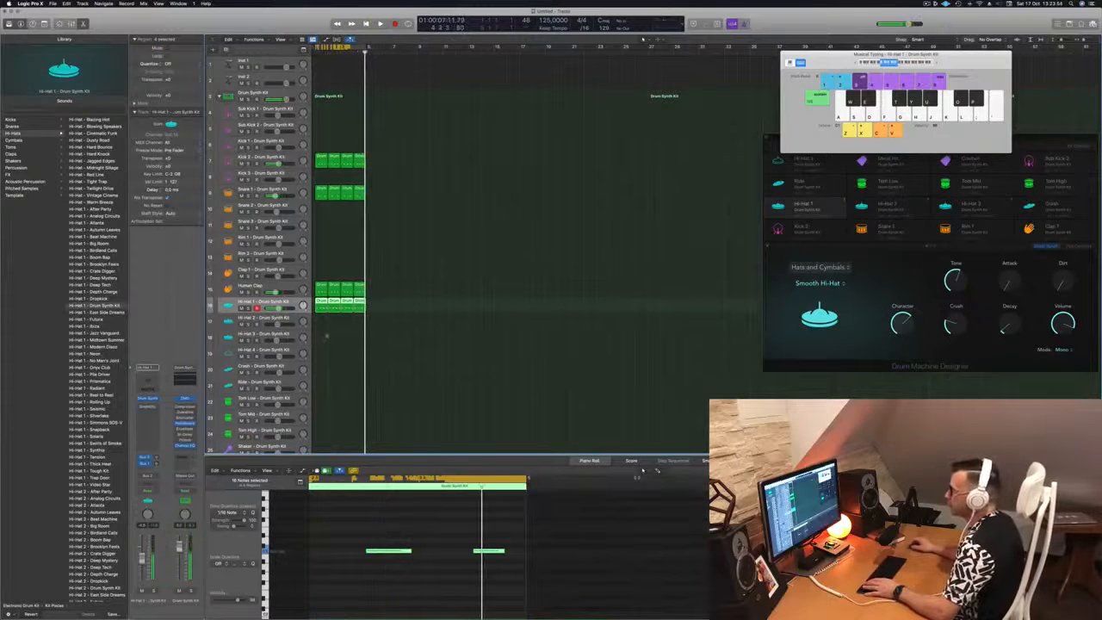
key("Return")
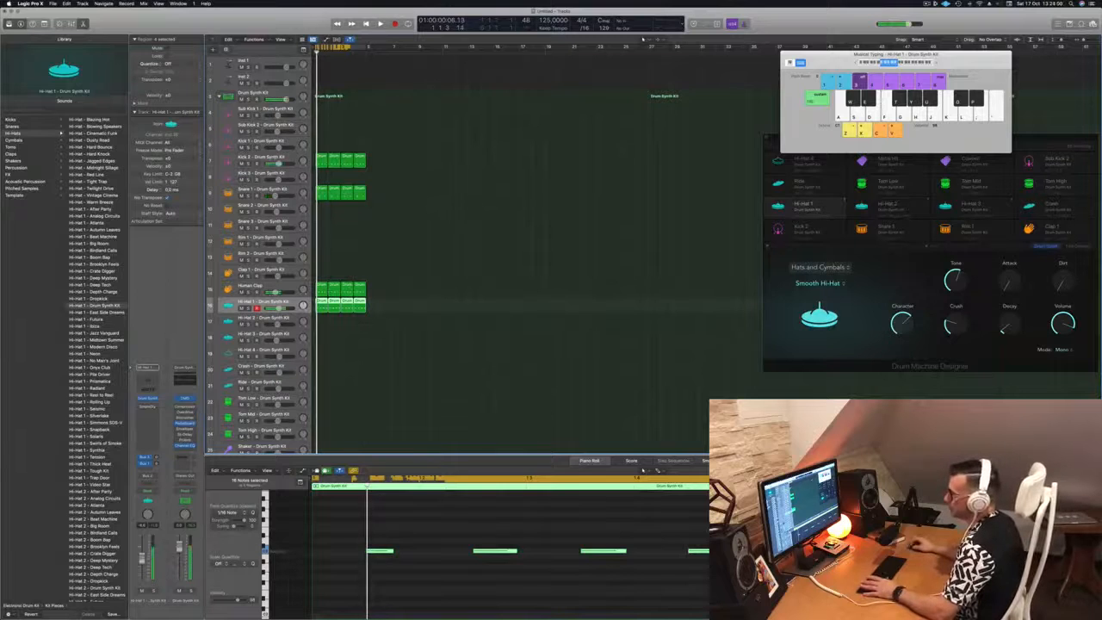
key("space")
key("v")
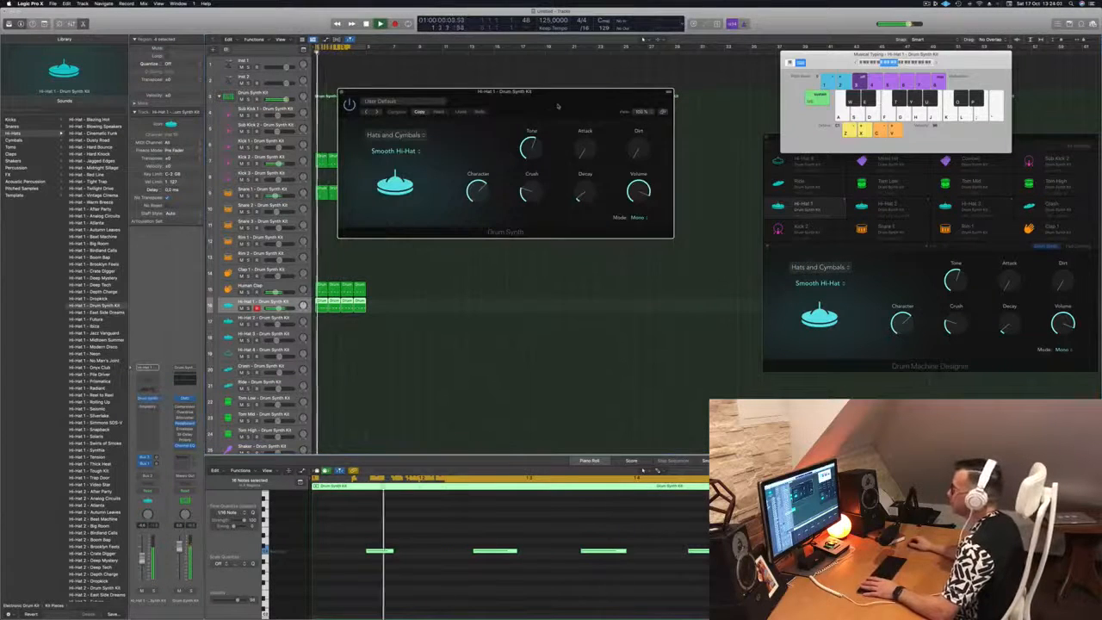
Raise the Smooth Hi-Hat's attack, decay, character and crush and lower its volume during playback.
left_click_drag(516, 91, 442, 156)
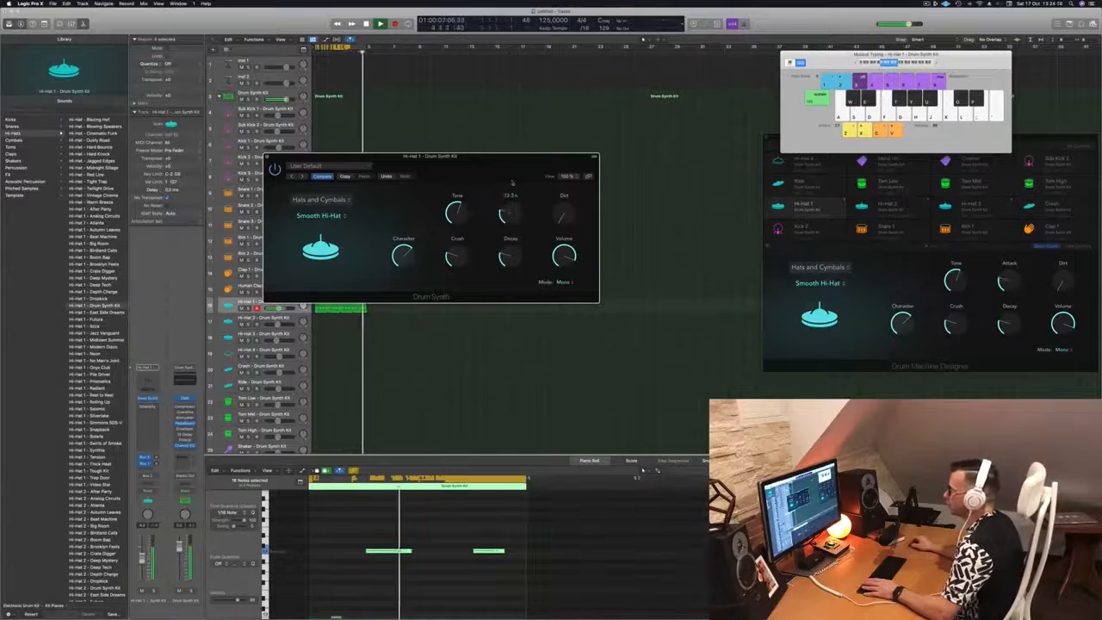
left_click_drag(511, 212, 509, 178)
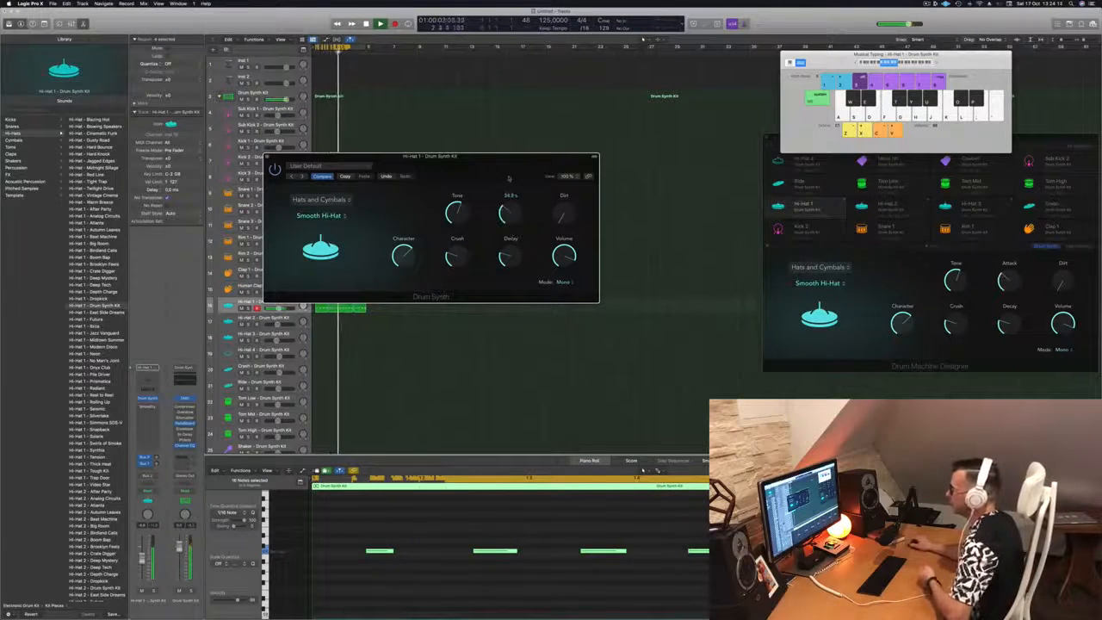
left_click_drag(564, 214, 565, 176)
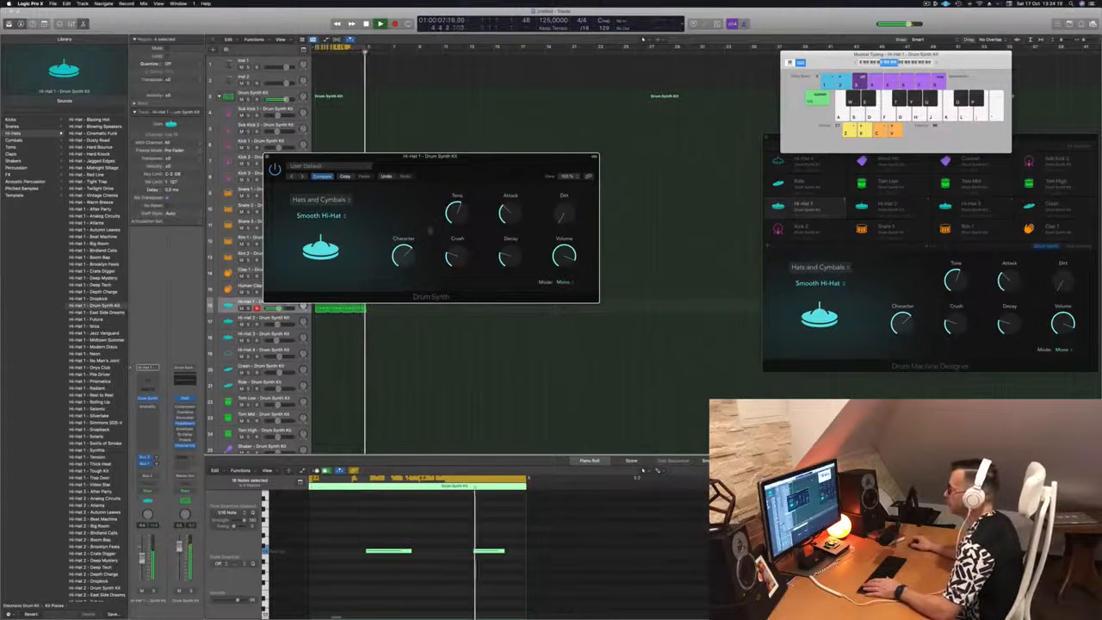
left_click_drag(404, 255, 407, 221)
left_click_drag(408, 284, 416, 255)
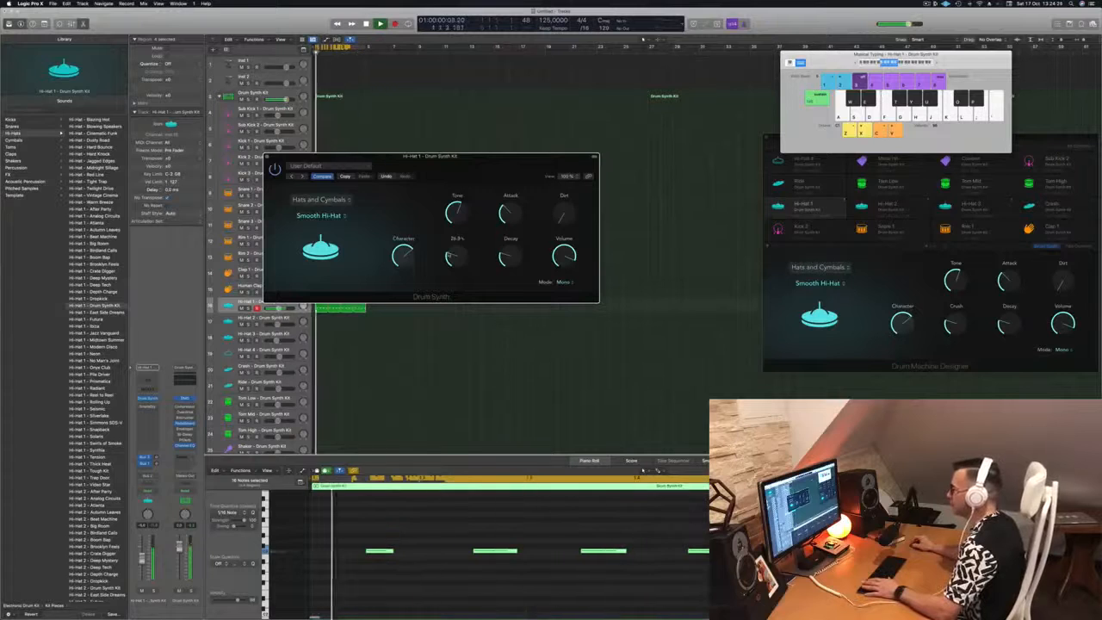
left_click_drag(451, 256, 460, 211)
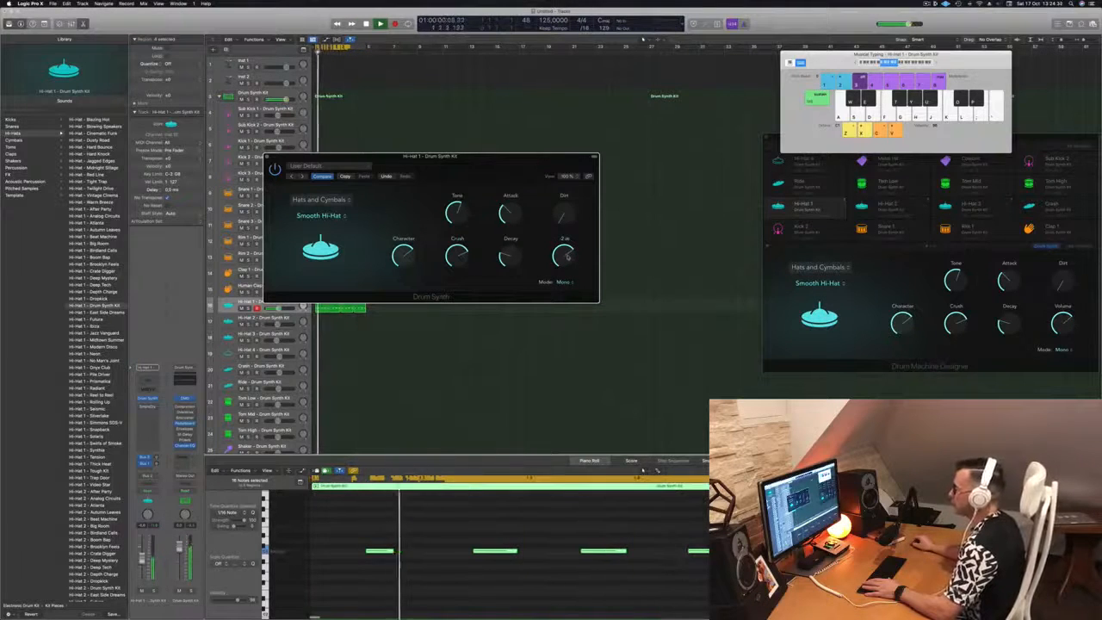
left_click_drag(430, 156, 467, 160)
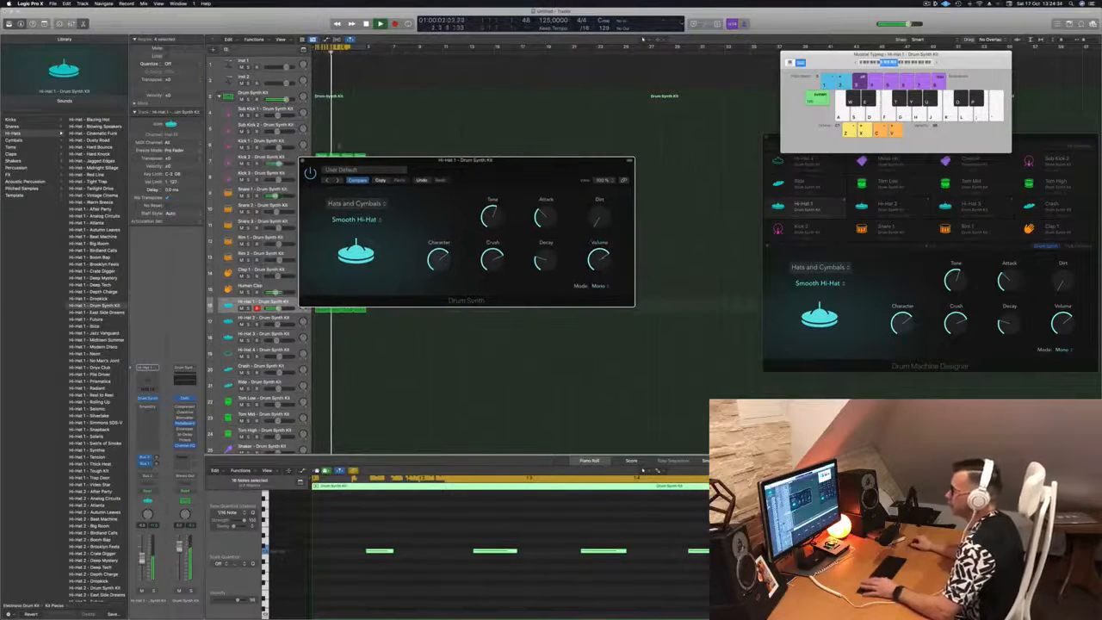
Lower the decay of Hi-Hat 1's Smooth Hi-Hat to about 18 during playback and close its Drum Synth window.
key("v")
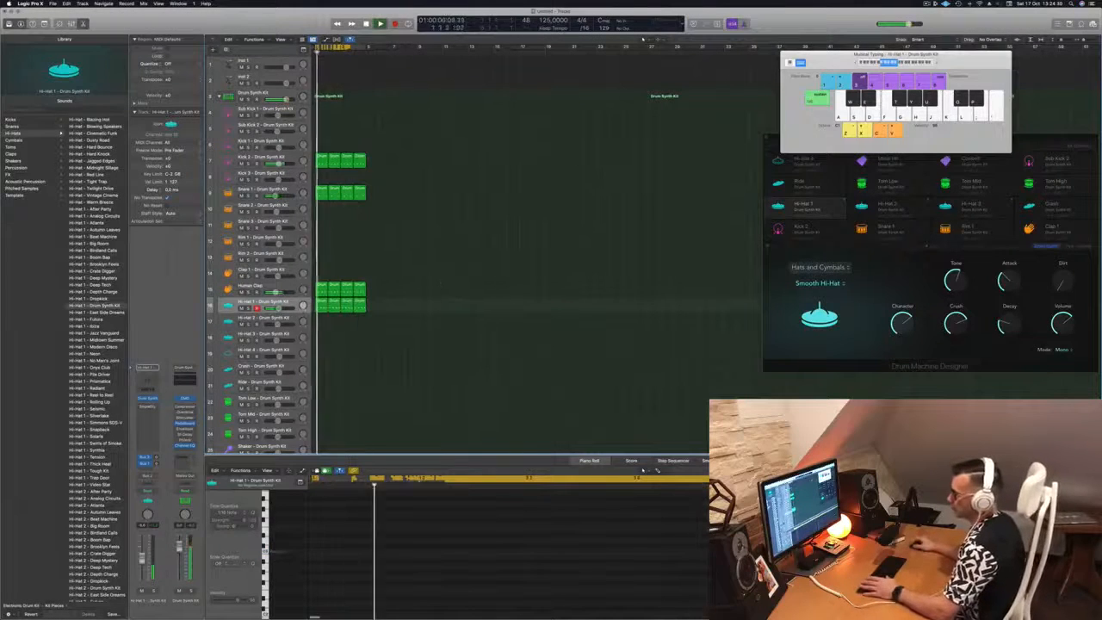
key("v")
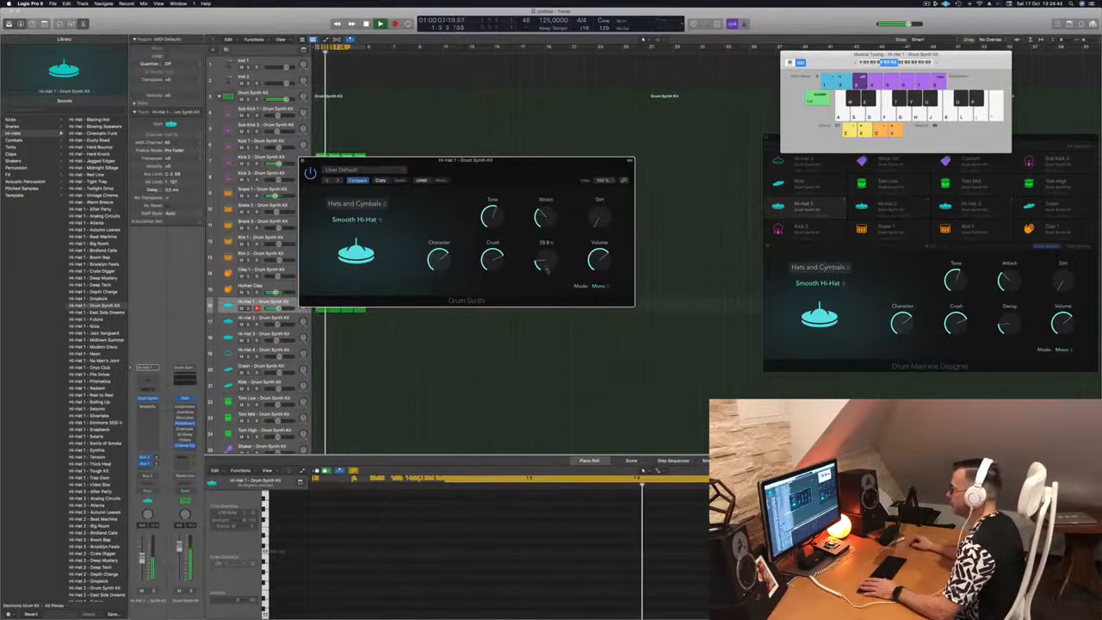
left_click_drag(546, 260, 545, 267)
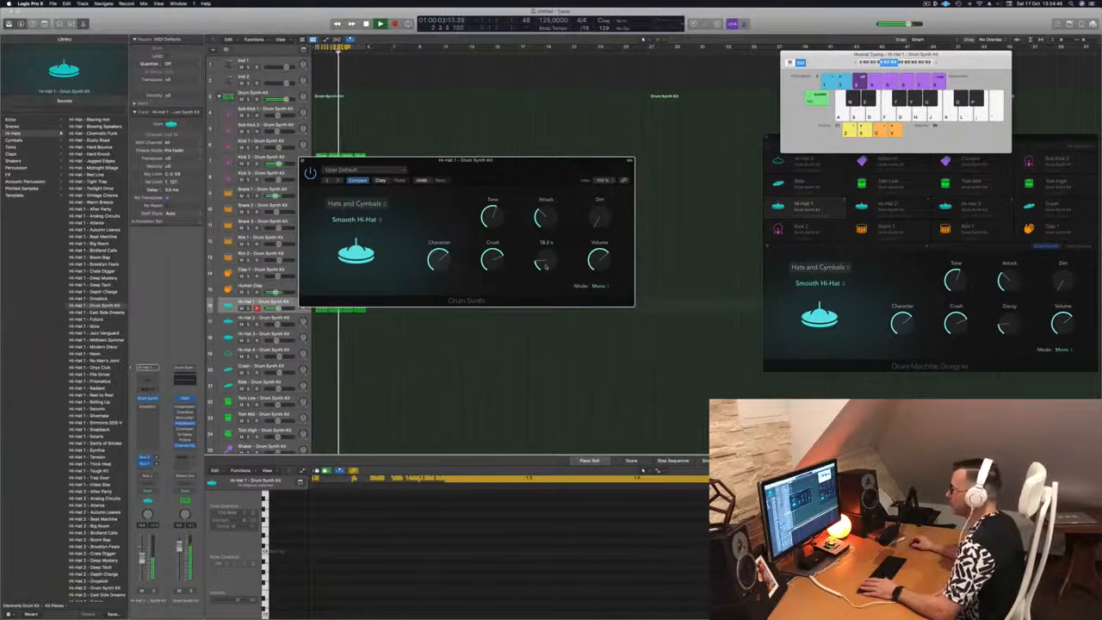
left_click_drag(516, 161, 571, 181)
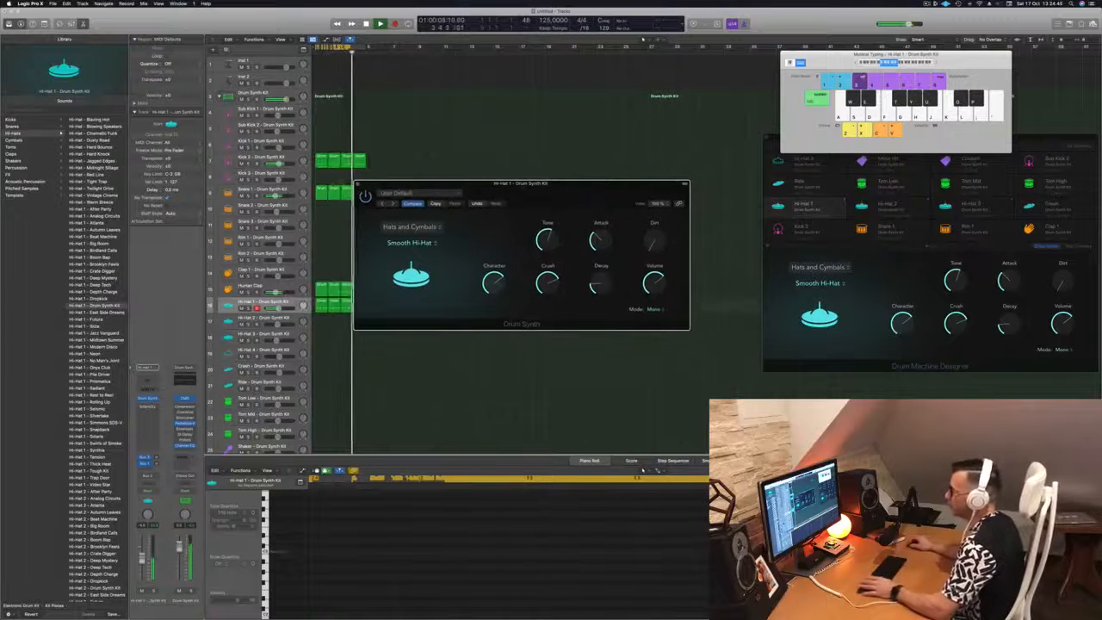
left_click(357, 181)
scroll(439, 337, "down", 4)
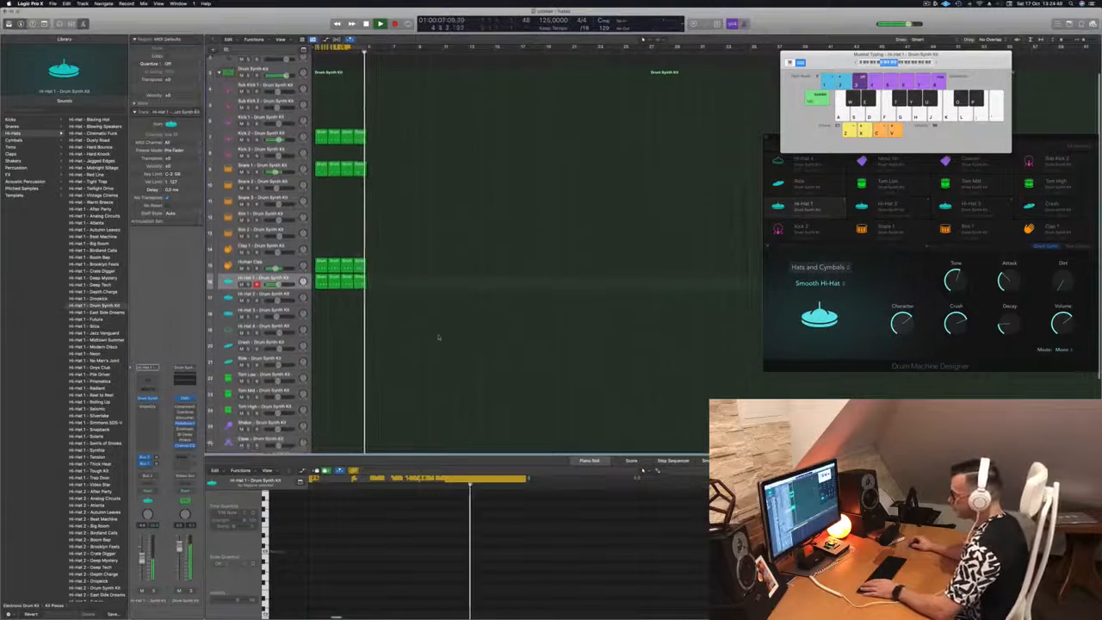
Stop playback, move the first Hi-Hat 1 region to the Hi-Hat 4 track, and refill bar one with a copy of the next region.
key("space")
left_click_drag(321, 262, 321, 306)
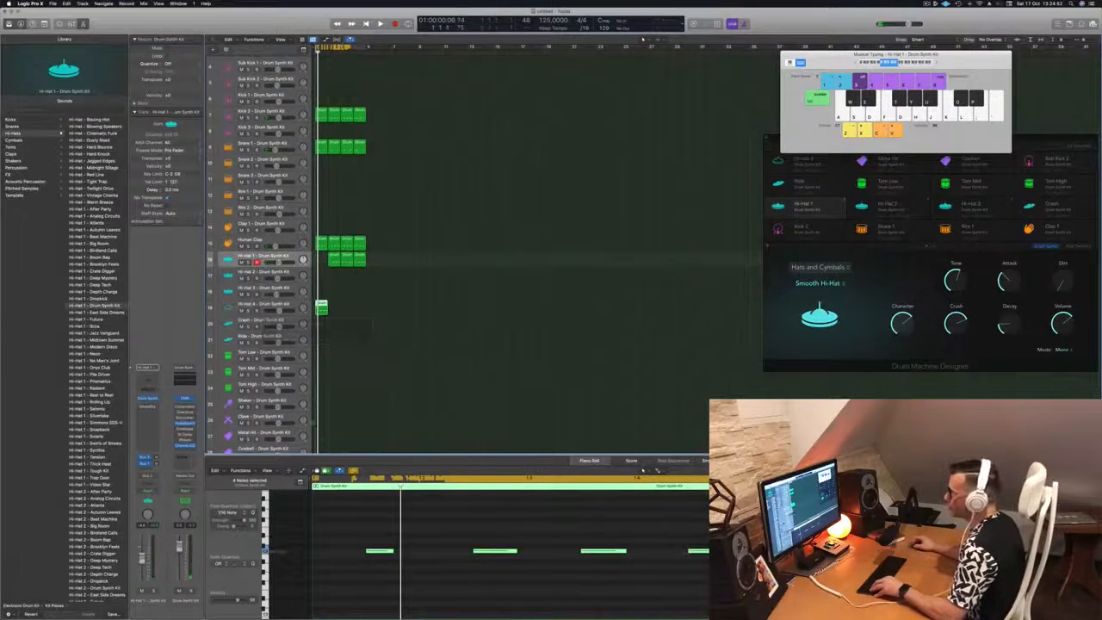
left_click(332, 257)
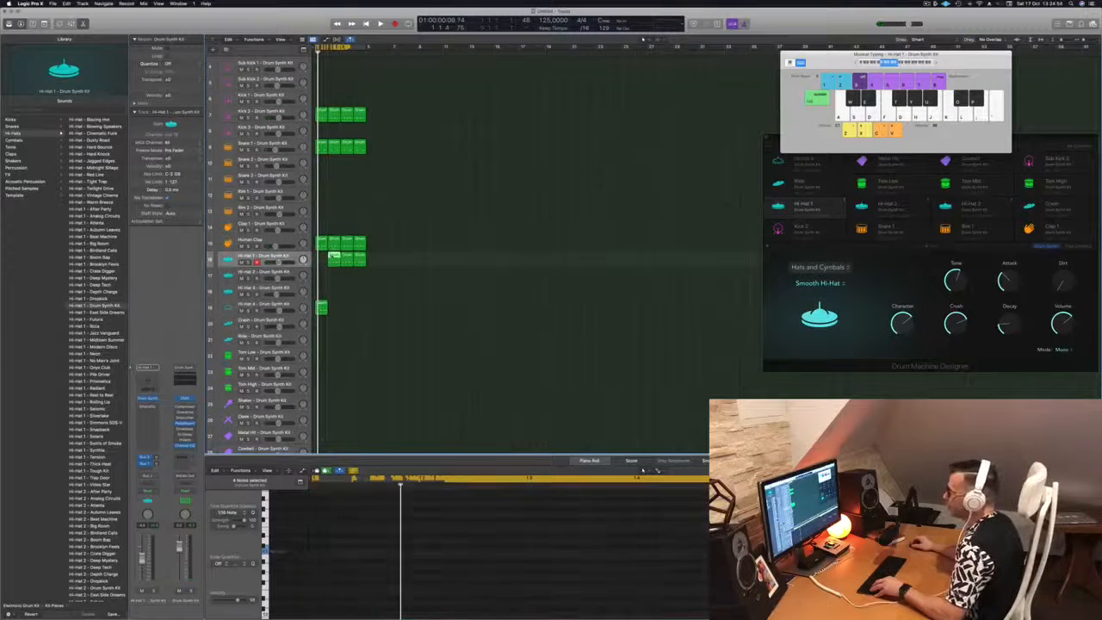
left_click_drag(320, 257, 320, 256)
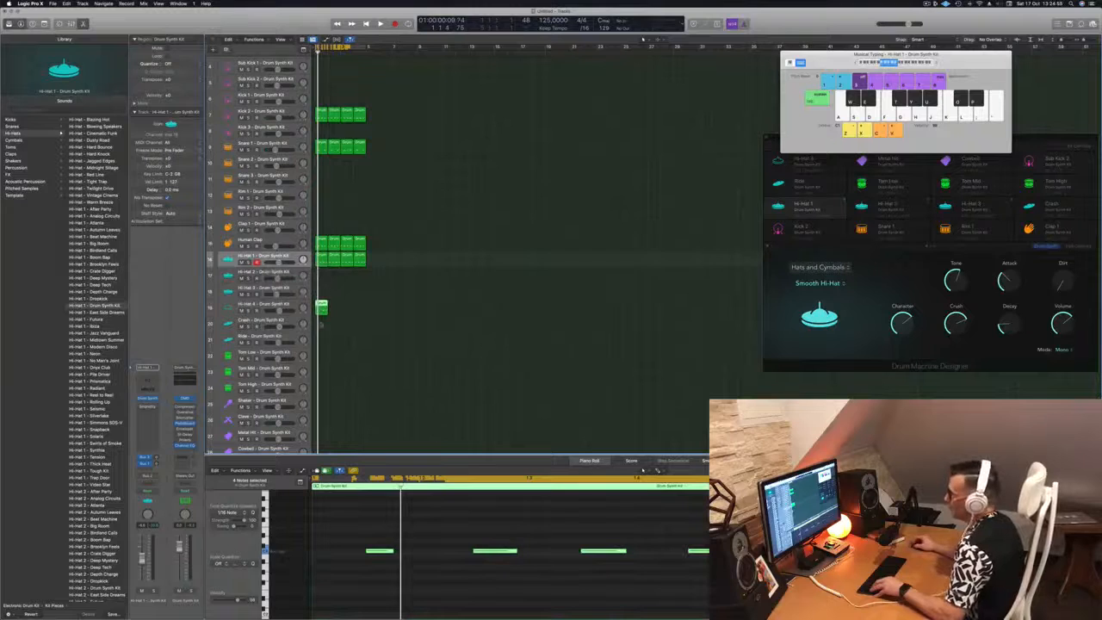
Delete the first three notes of the Hi-Hat 4 region, keeping the last, and repeat the region across four bars during playback.
left_click_drag(337, 514, 638, 581)
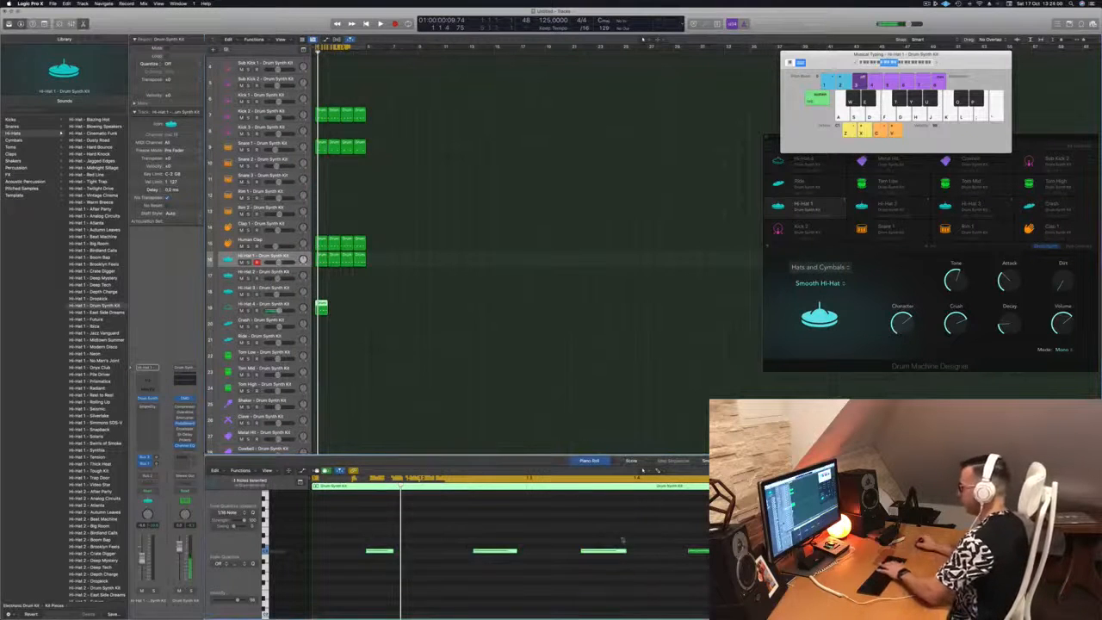
key("Delete")
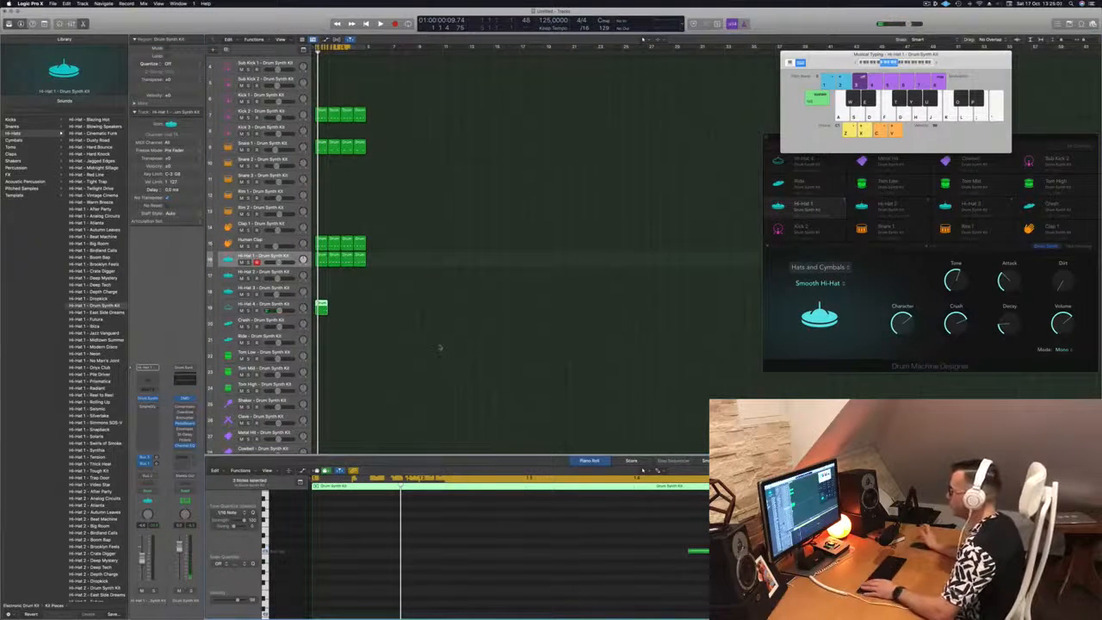
key("space")
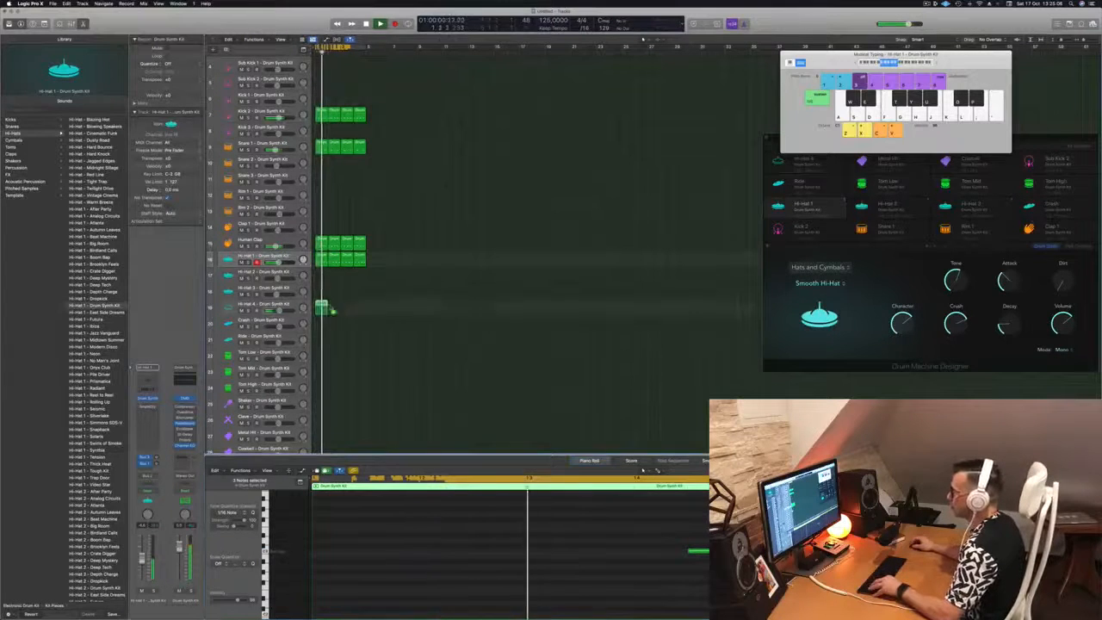
left_click_drag(332, 310, 365, 308)
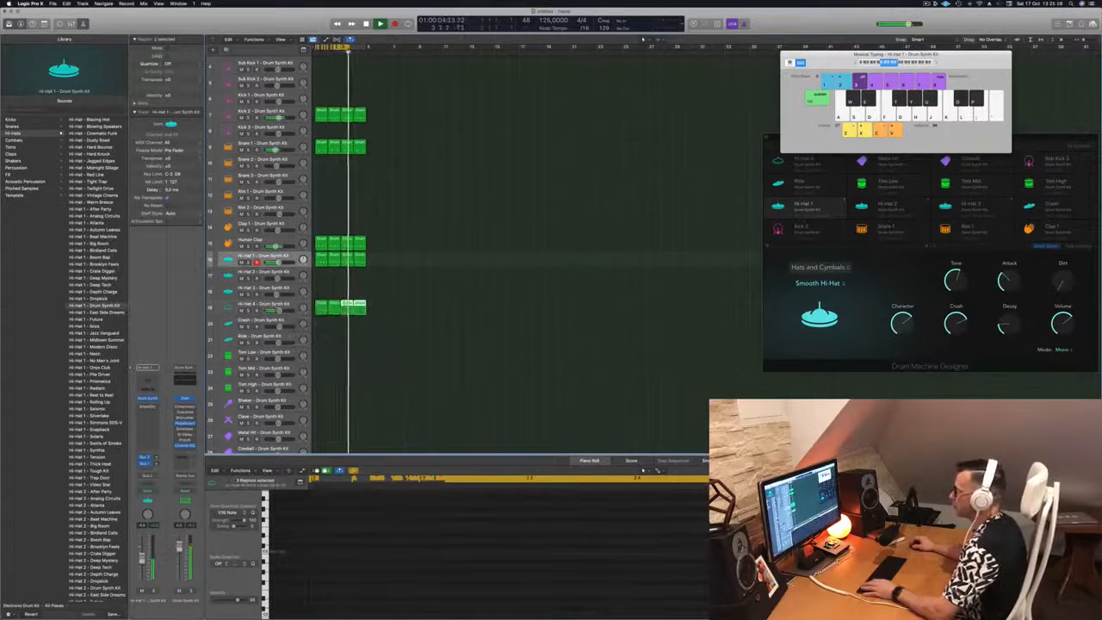
Open the Drum Synth instrument of the Hi-Hat 4 track.
left_click(262, 305)
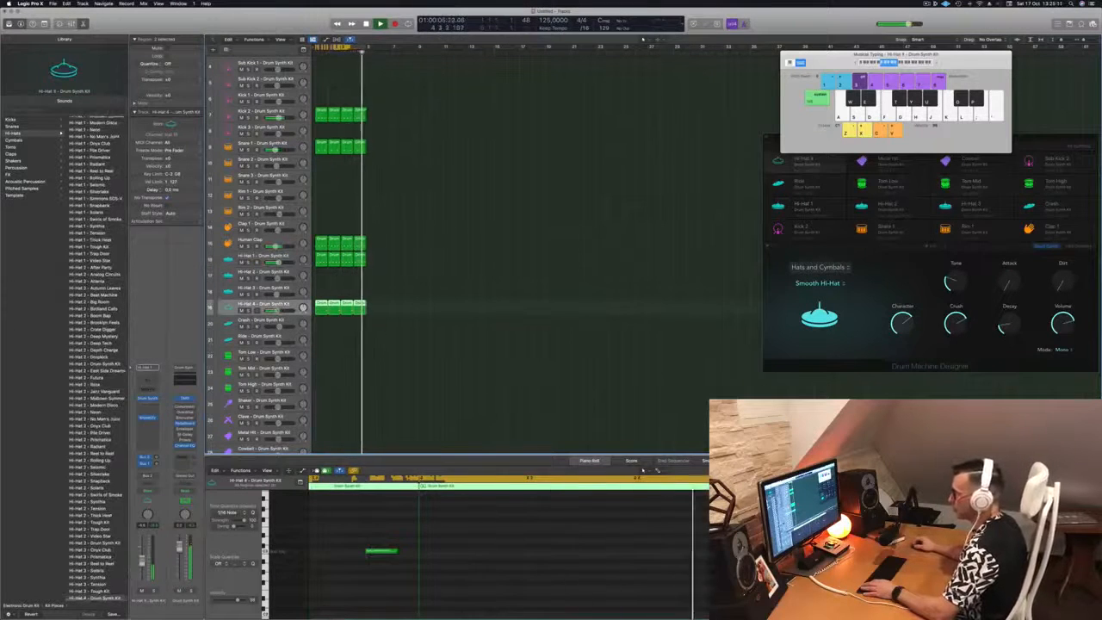
left_click(148, 397)
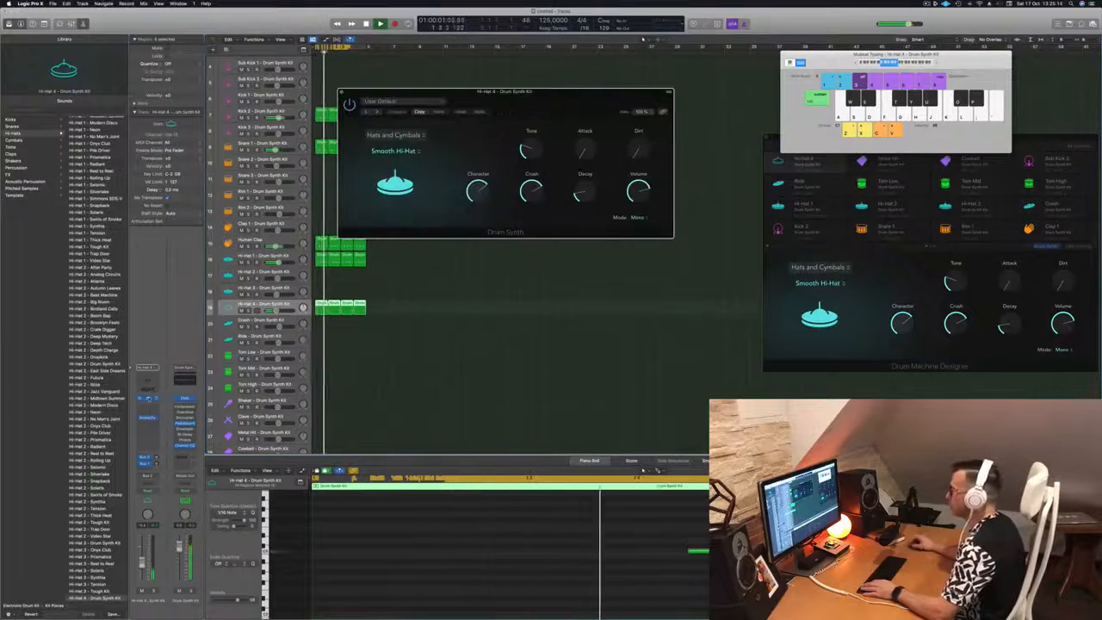
Try the Sharp Hi-Hat, Crash Cymbal and Bell Cymbal models on the Hi-Hat 4 track, ending on Sharp Hi-Hat.
left_click(417, 152)
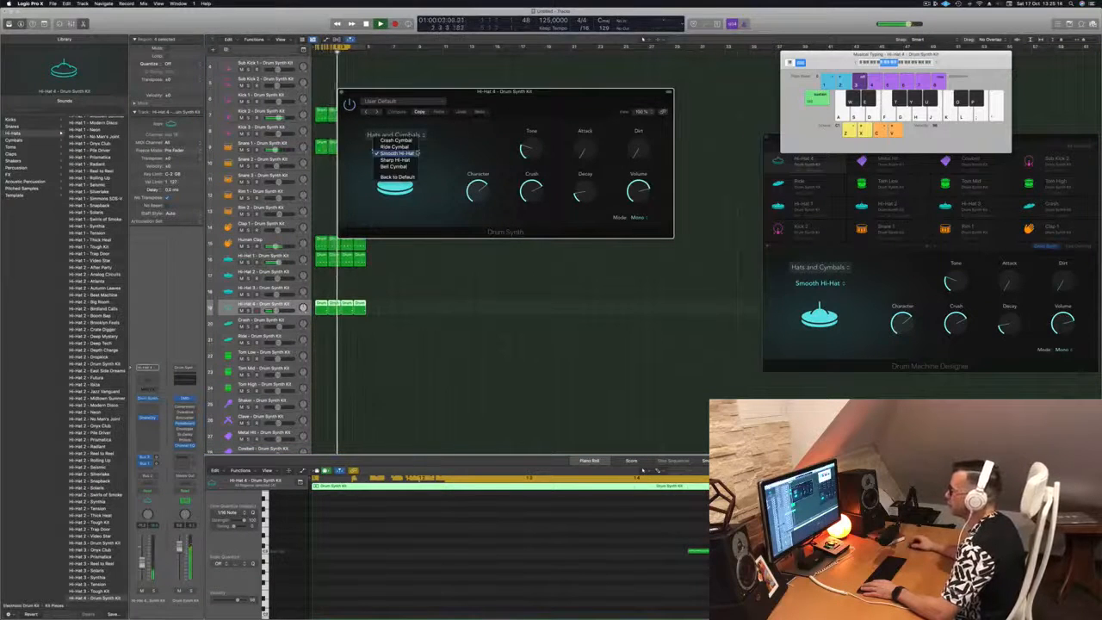
left_click(400, 159)
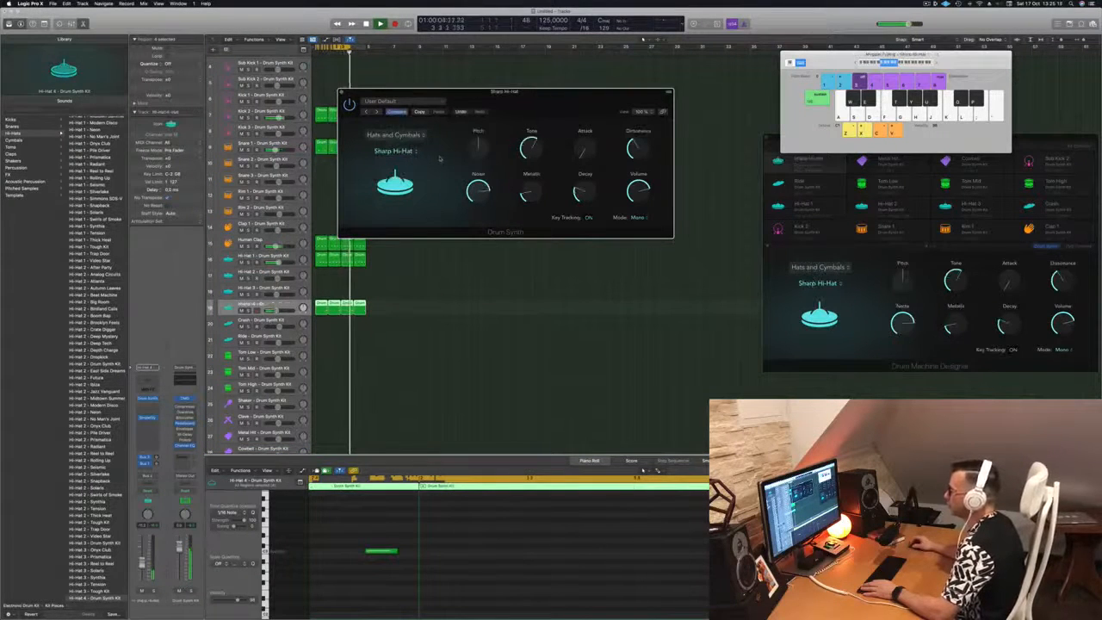
left_click(400, 152)
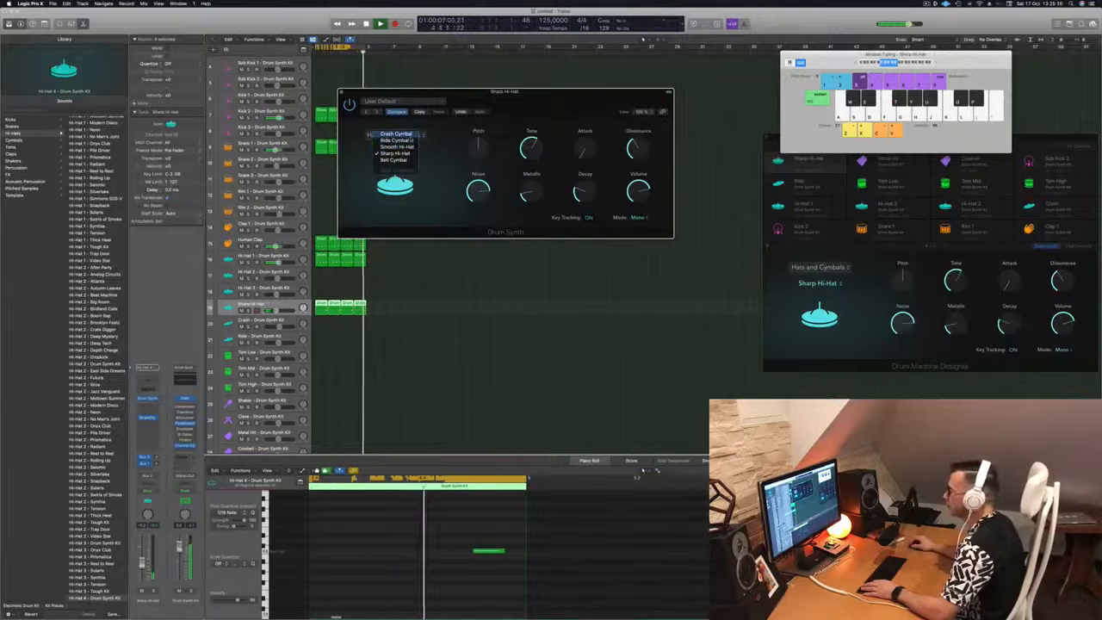
left_click(396, 134)
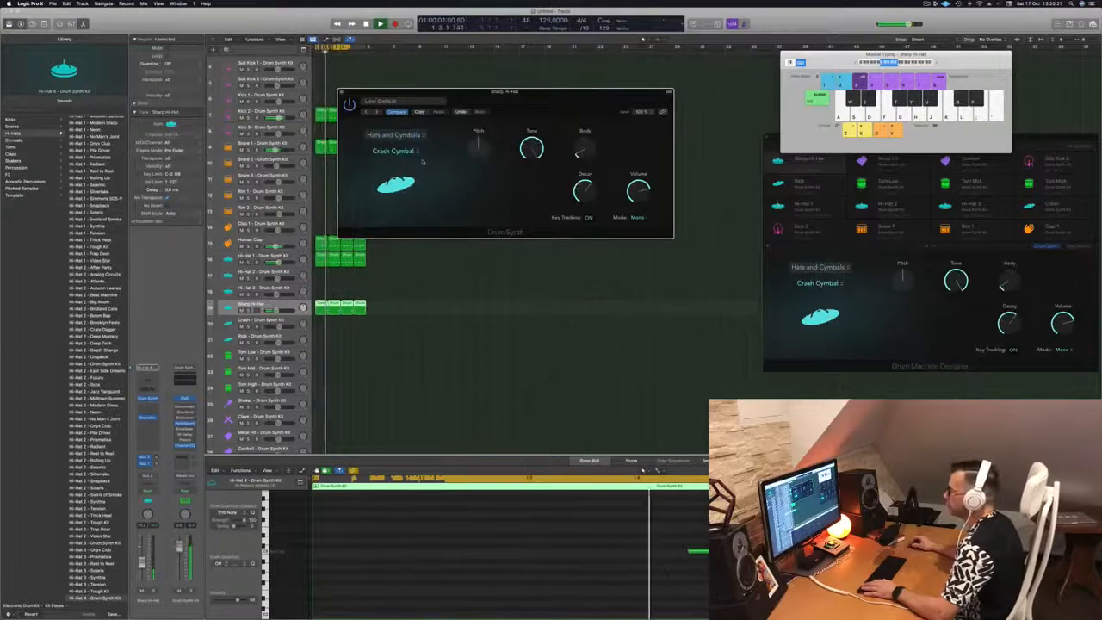
left_click(415, 153)
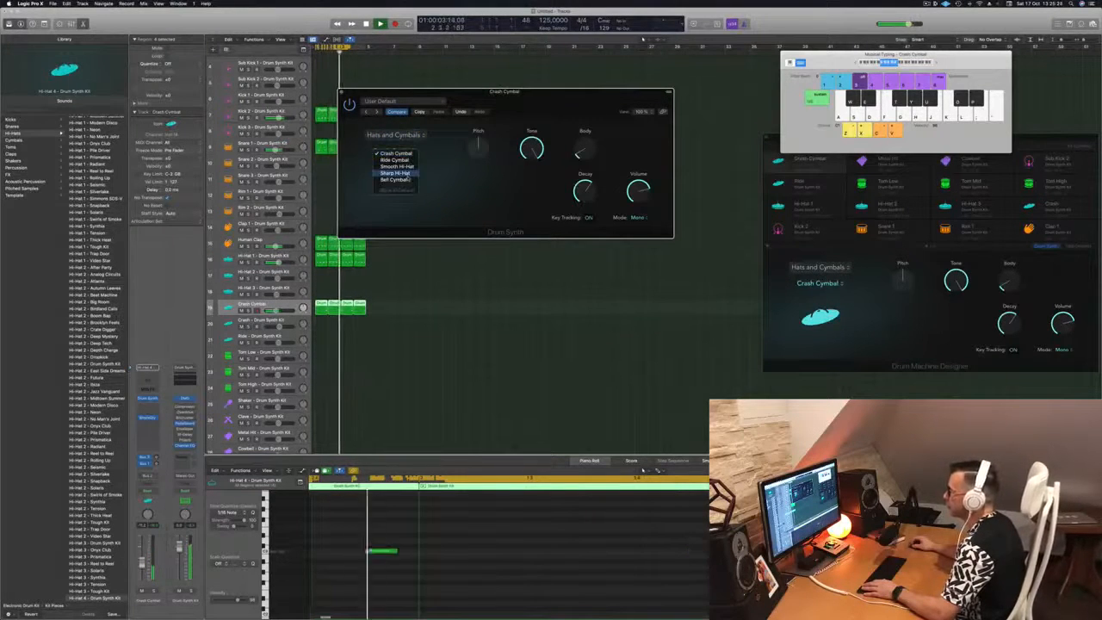
left_click(396, 179)
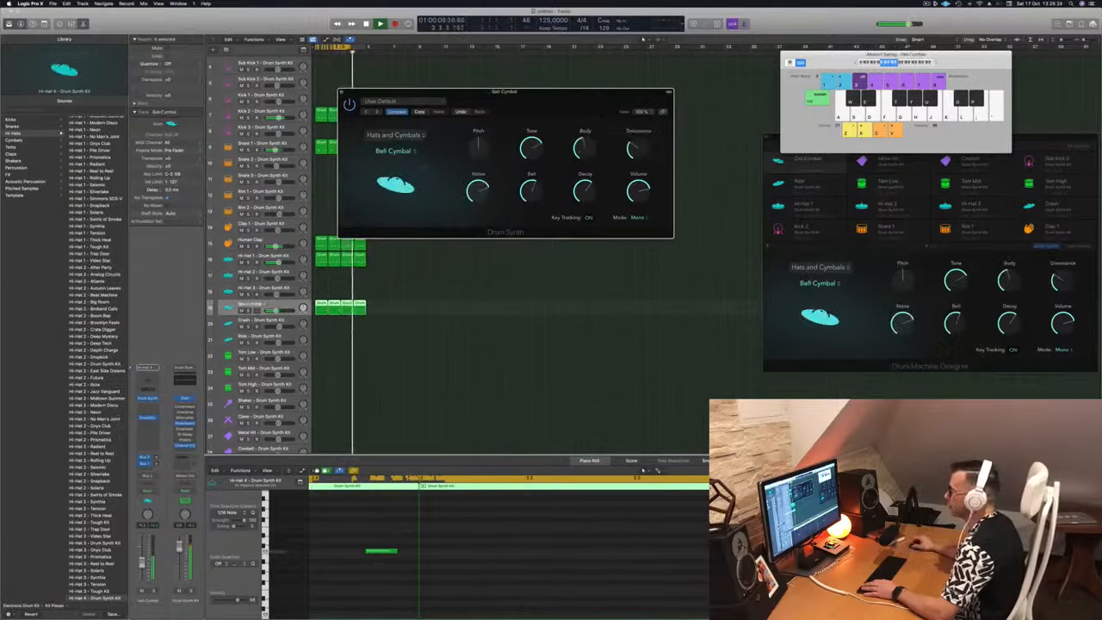
left_click(406, 154)
left_click(403, 136)
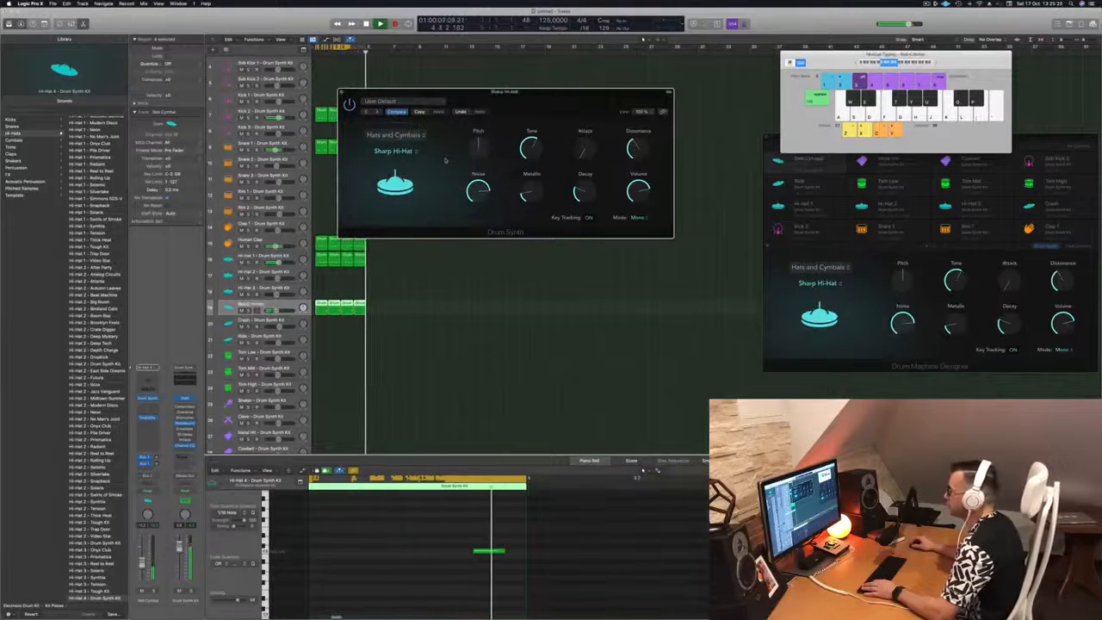
Switch the Hi-Hat 4 track back to the Smooth Hi-Hat model, cut its decay to about 0.5, and close Drum Synth.
left_click_drag(482, 91, 411, 141)
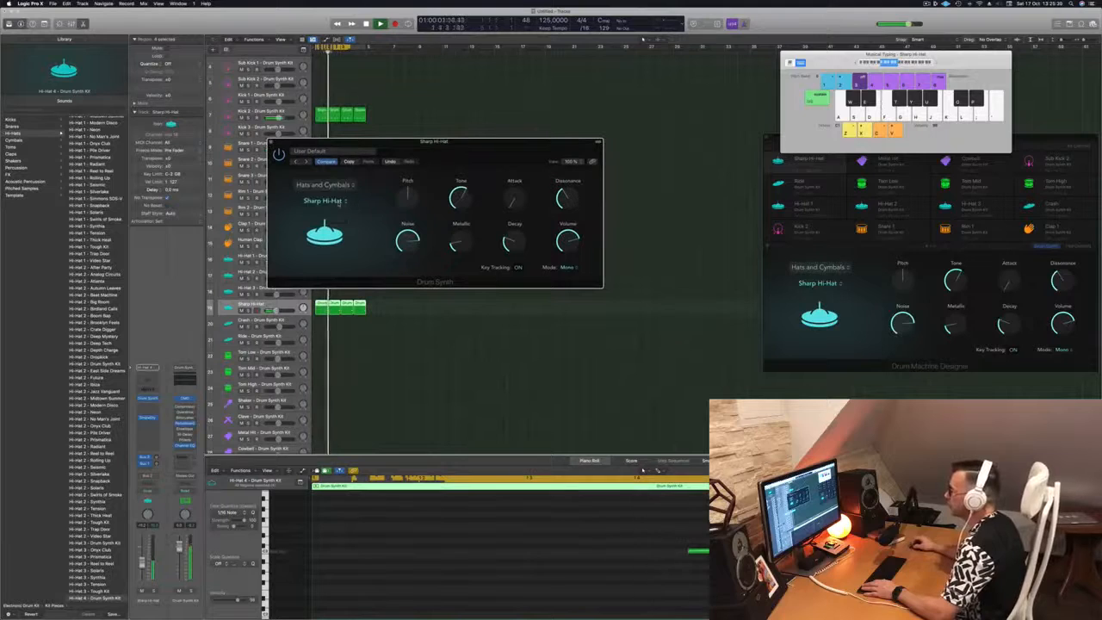
left_click(327, 201)
left_click(327, 196)
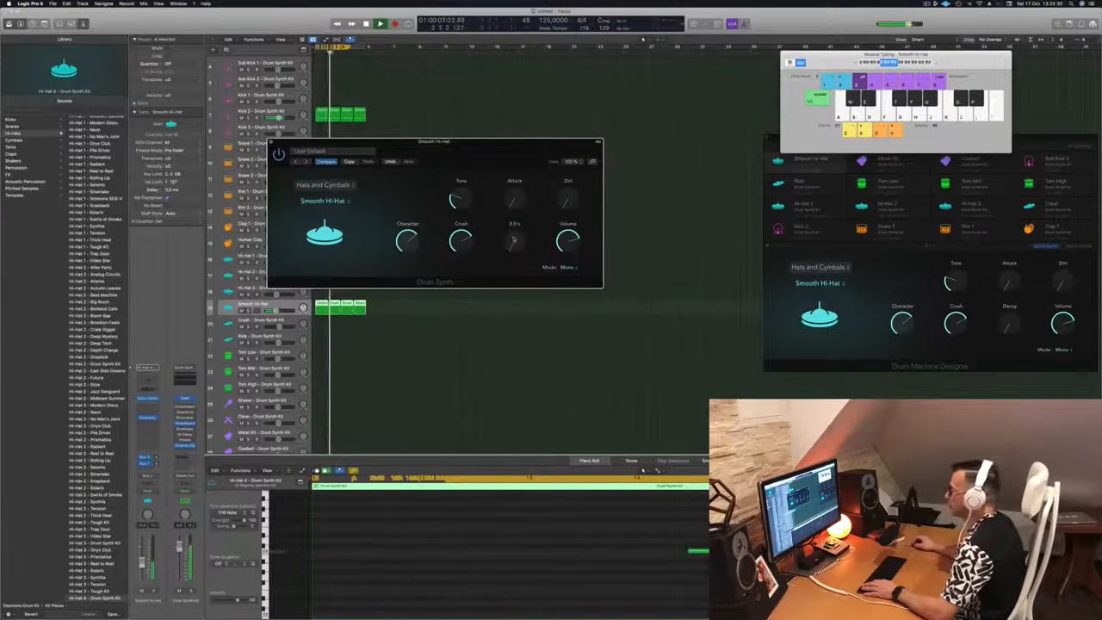
left_click(271, 142)
Replay the loop, reopen the Drum Synth of the lower Smooth Hi-Hat track, and raise its decay to about 30.
key("space")
key("space")
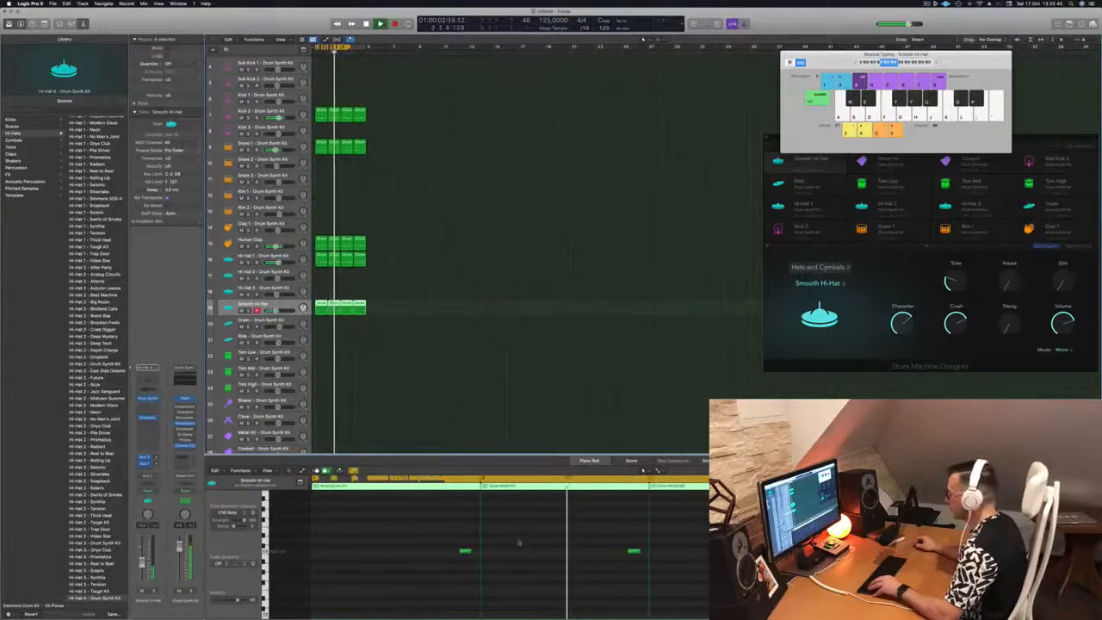
key("space")
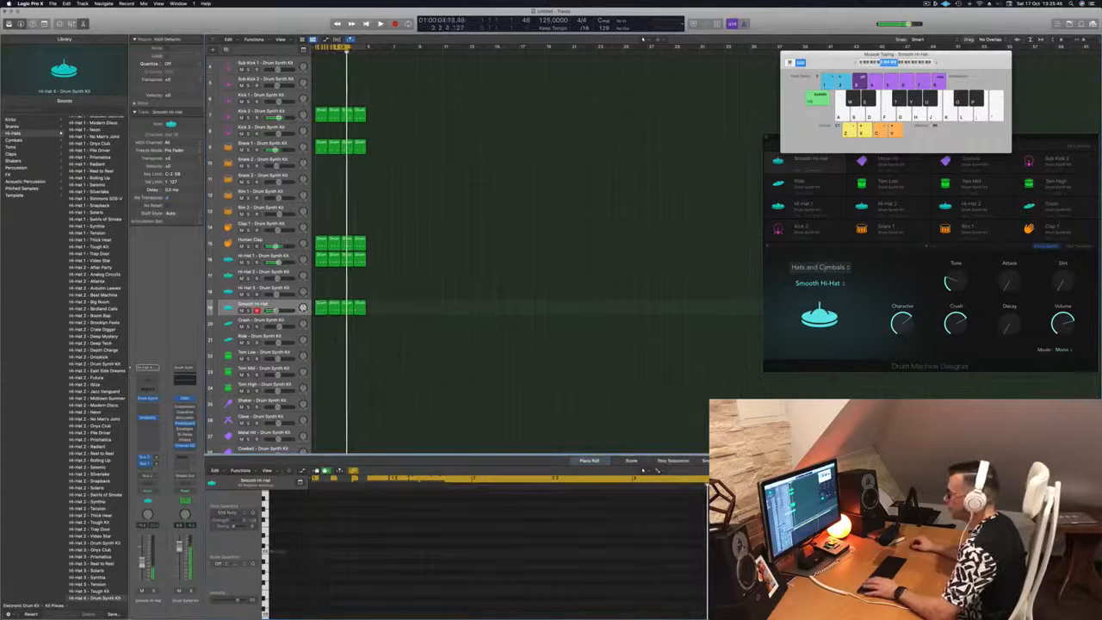
key("space")
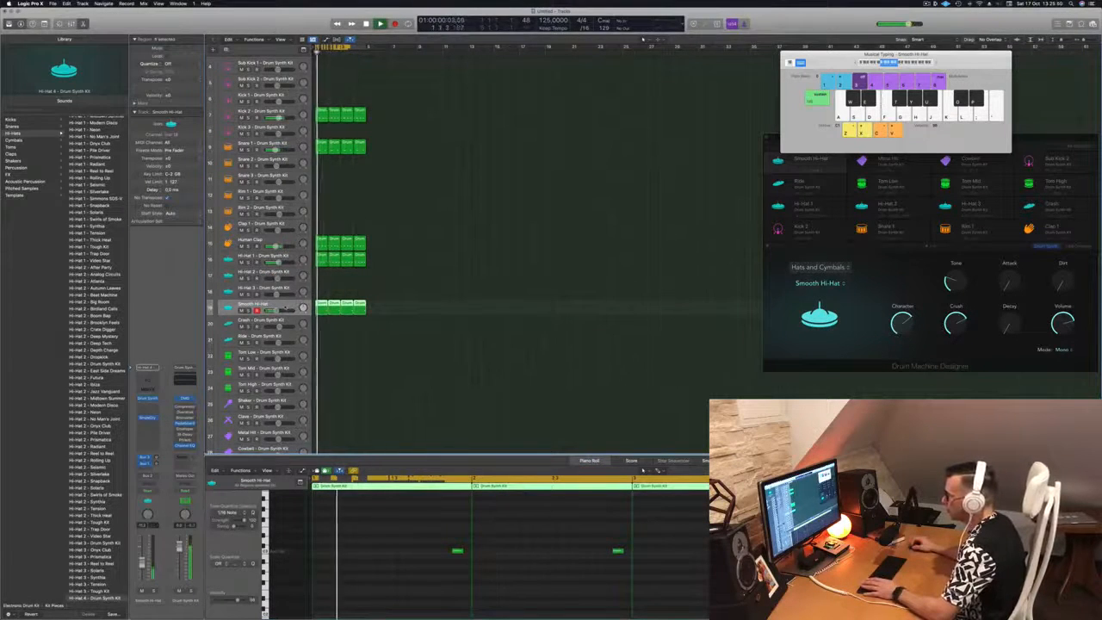
left_click(148, 398)
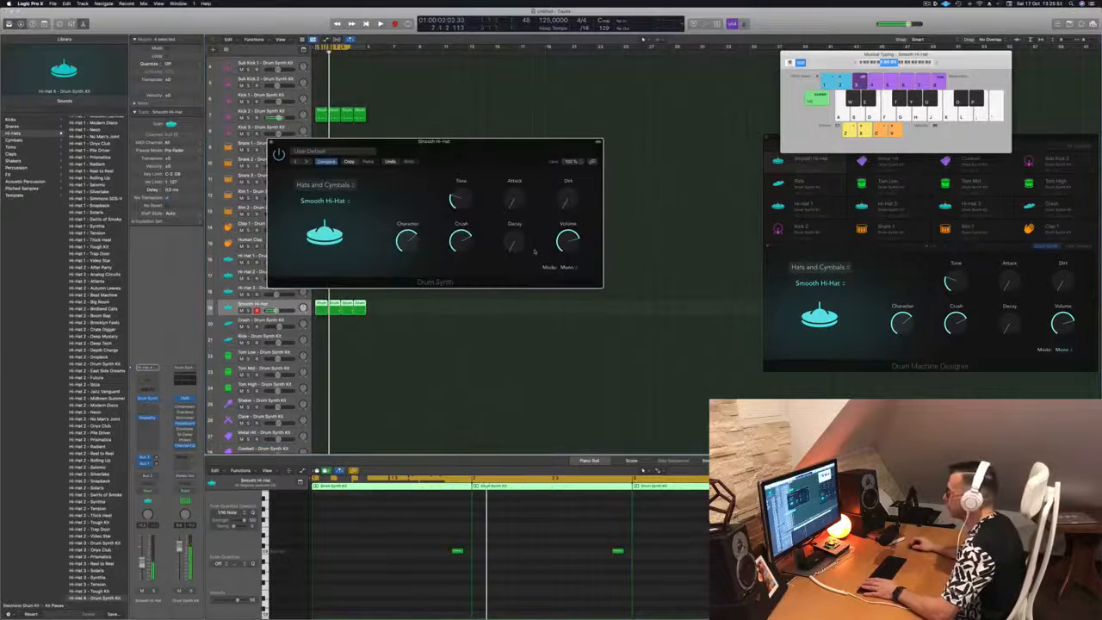
left_click_drag(509, 245, 519, 229)
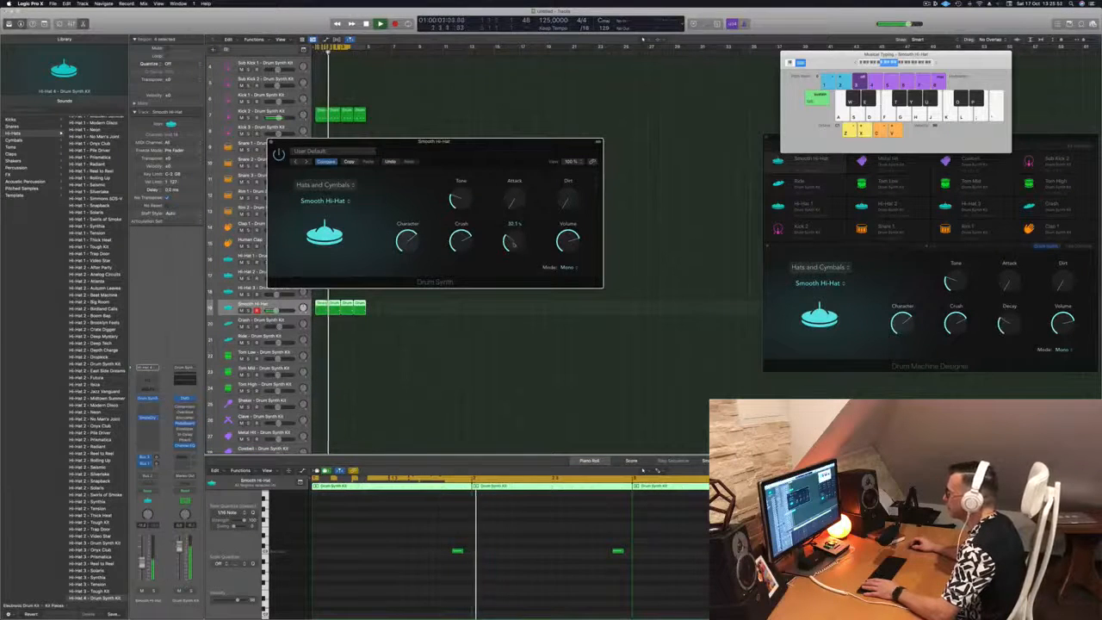
left_click_drag(495, 152, 556, 152)
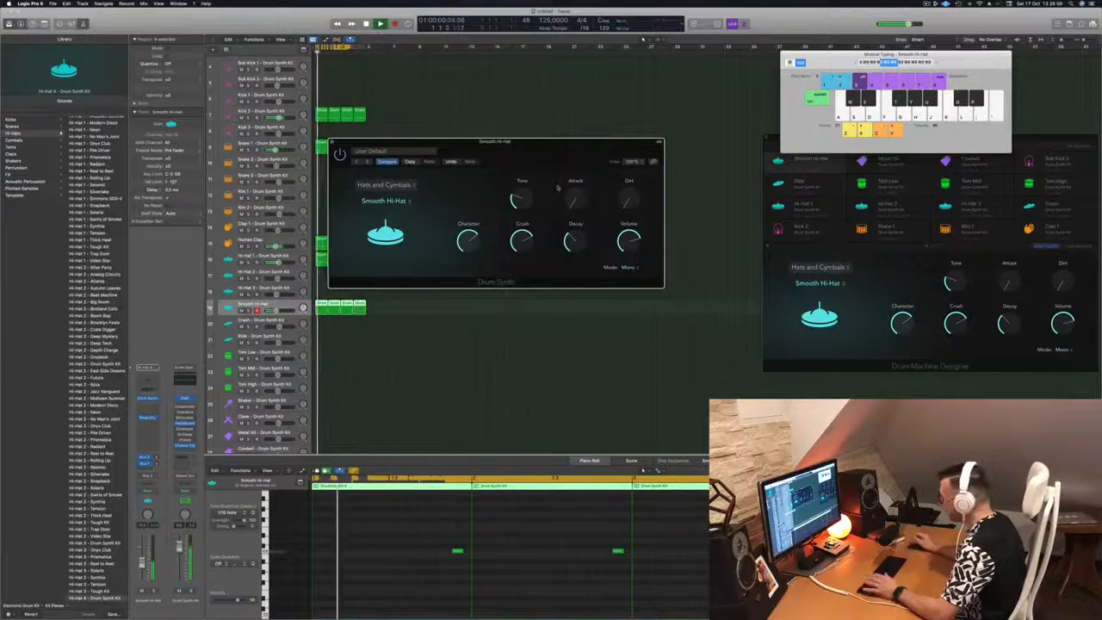
Try a near-maximum attack on the lower Smooth Hi-Hat, return it to minimum, then close Drum Synth and stop playback.
left_click_drag(572, 205, 587, 278)
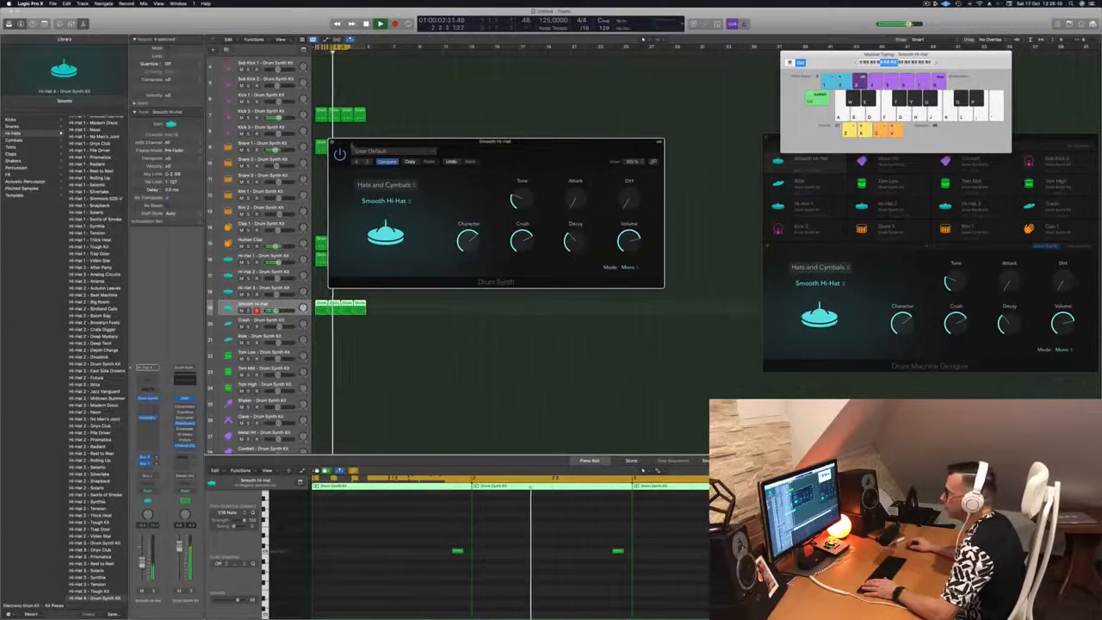
left_click(332, 143)
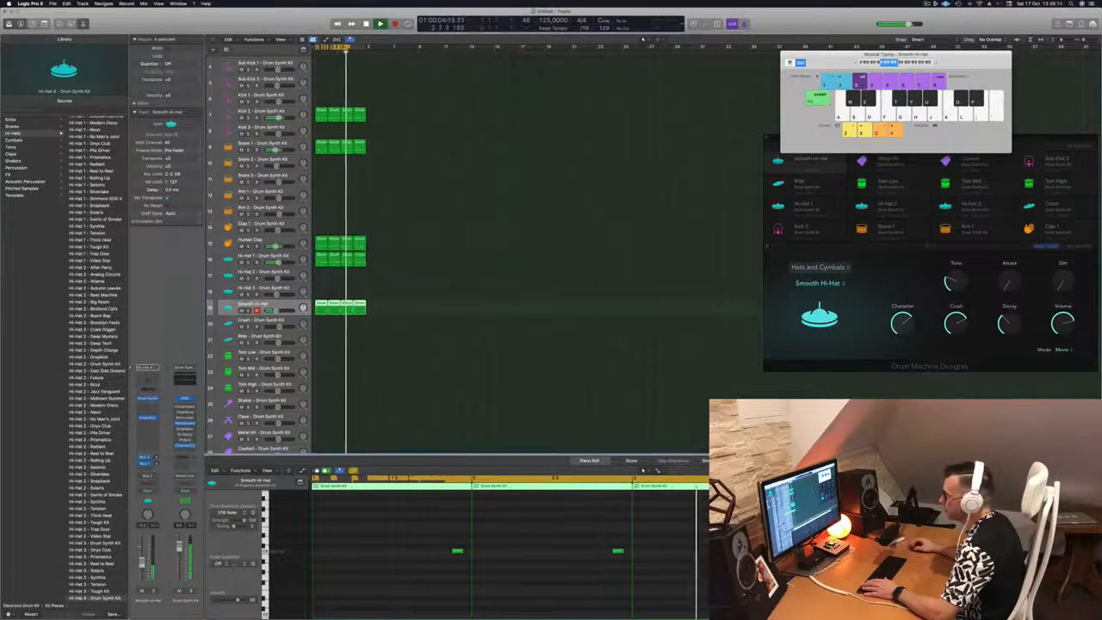
left_click(148, 399)
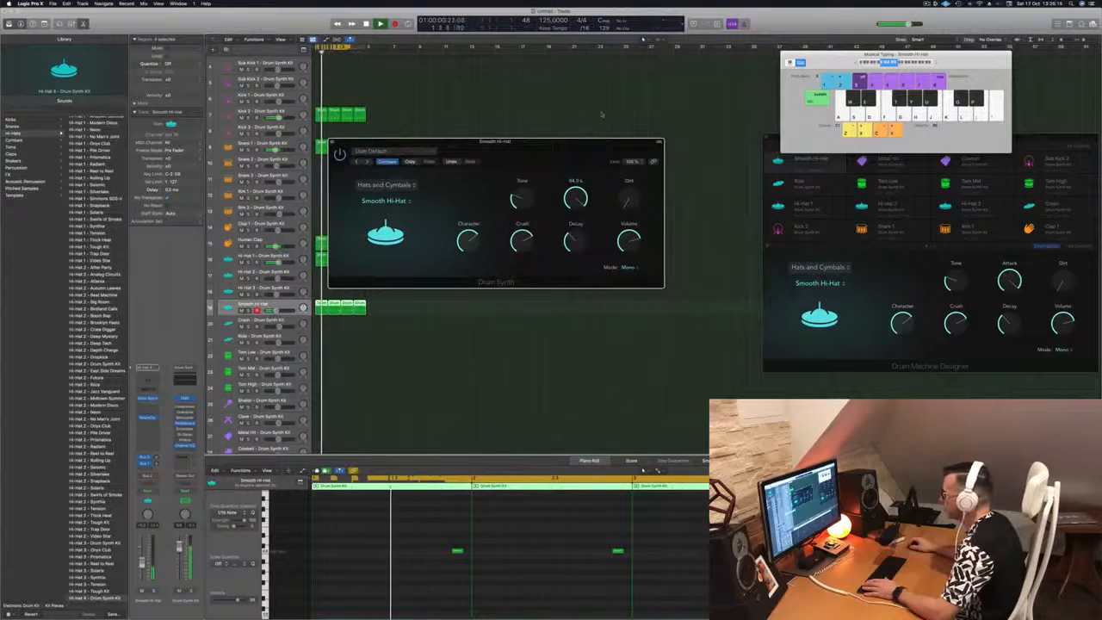
left_click_drag(602, 114, 587, 266)
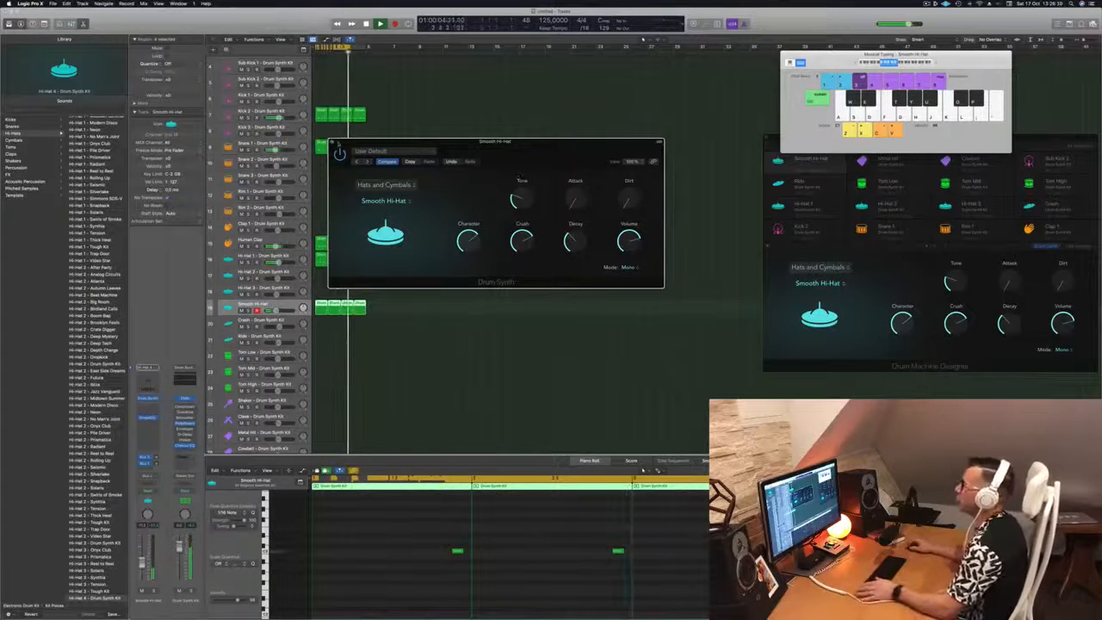
left_click(333, 143)
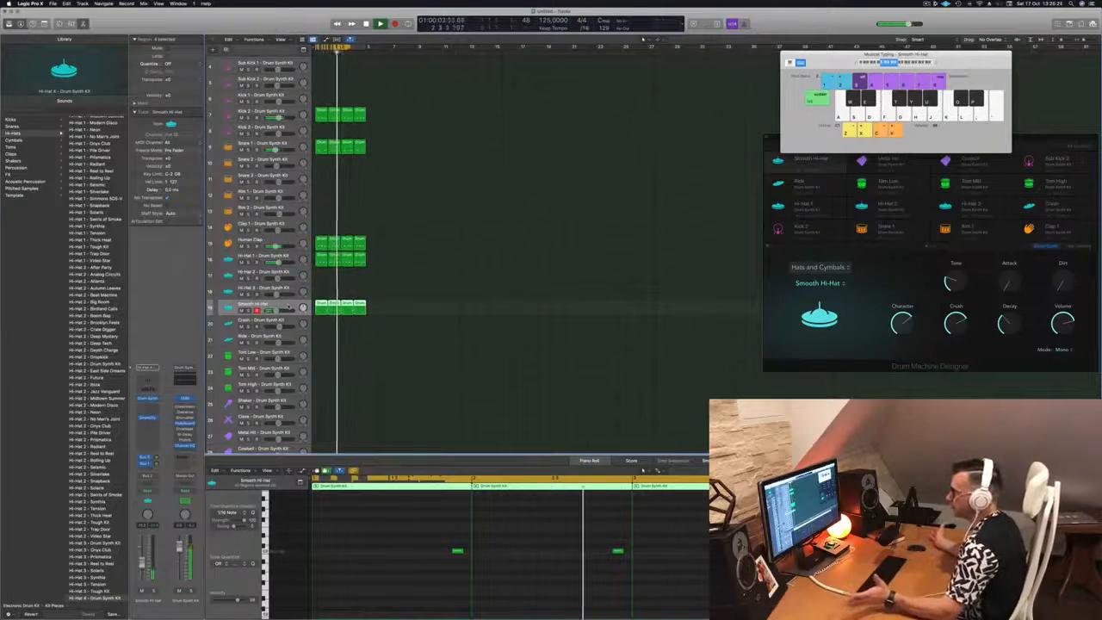
scroll(411, 345, "down", 5)
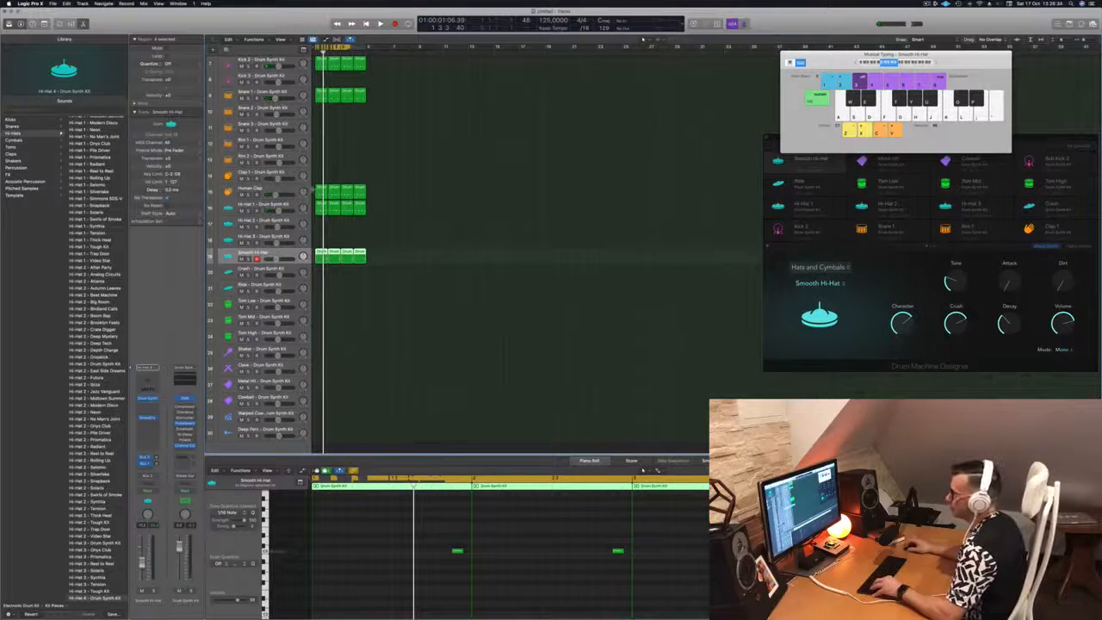
Copy the first Human Clap region to bar 1 of the Crash track for a downbeat hit and select that track.
left_click(317, 190)
left_click_drag(318, 190, 320, 272)
key("space")
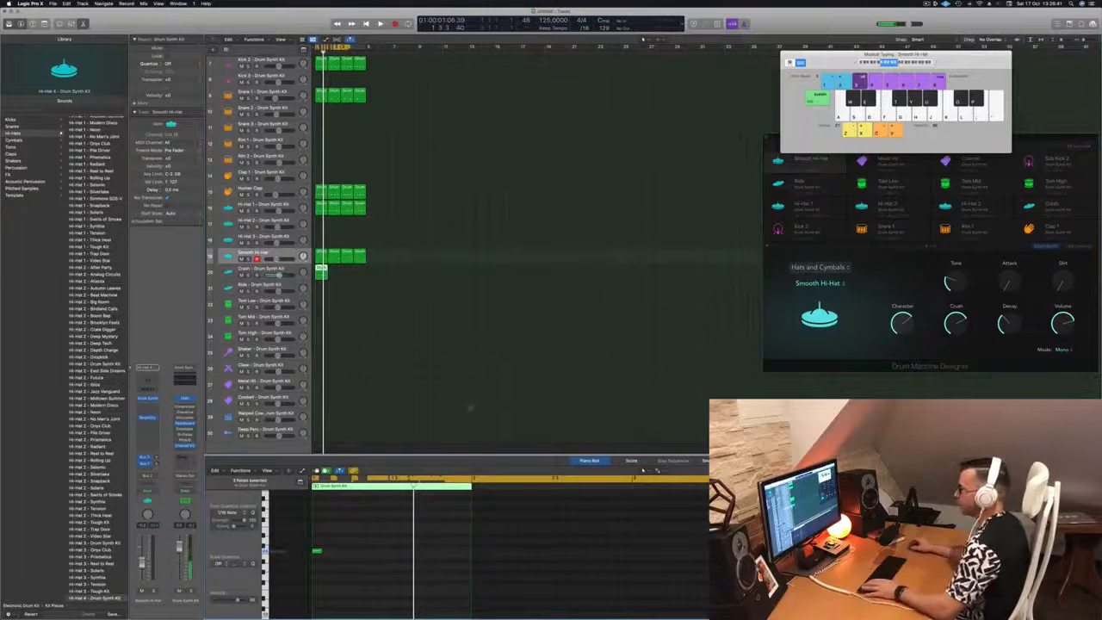
key("Down")
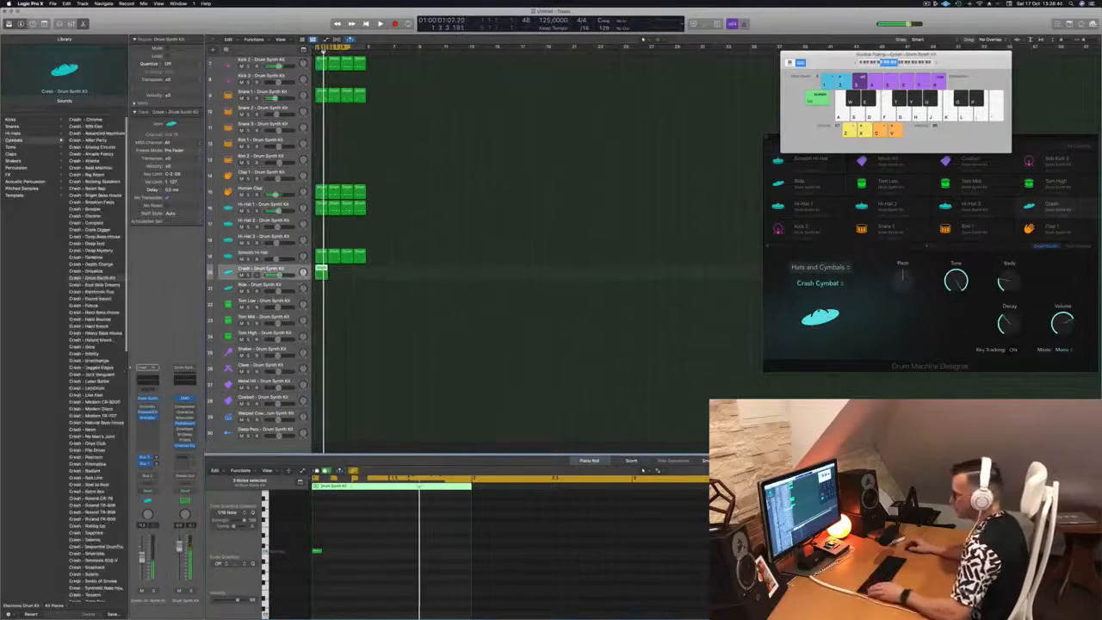
Select every region of the four-bar beat and repeat the block three times to fill 16 bars.
key("super+a")
key("super+r")
key("super+r")
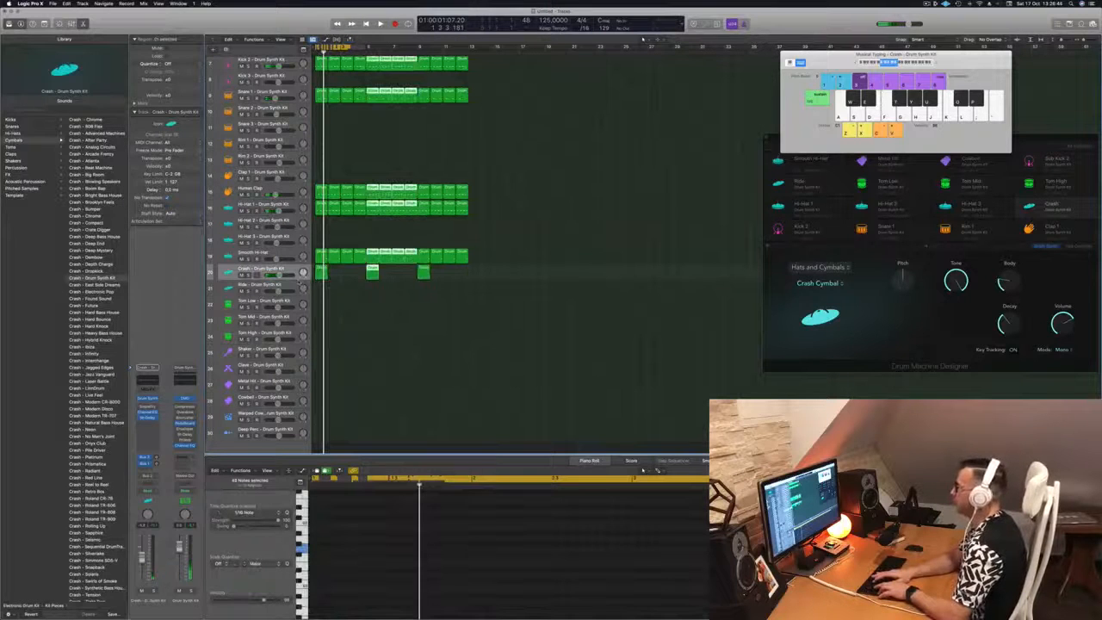
key("super+r")
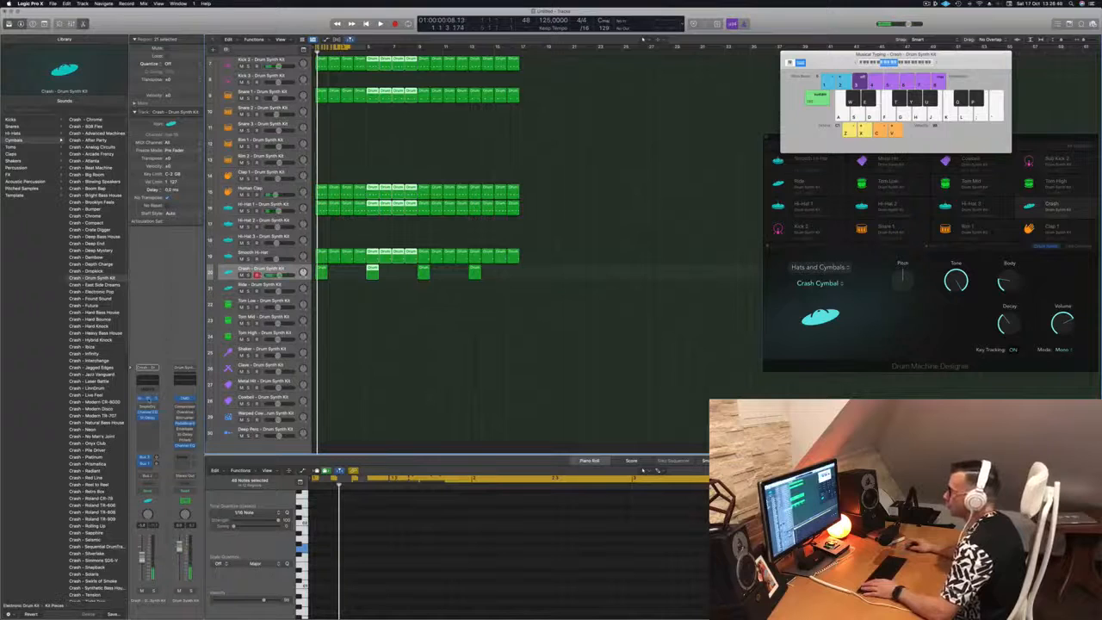
Open the Crash track's Drum Synth, try the Ride Cymbal model, and return to Crash Cymbal for playback.
left_click(148, 398)
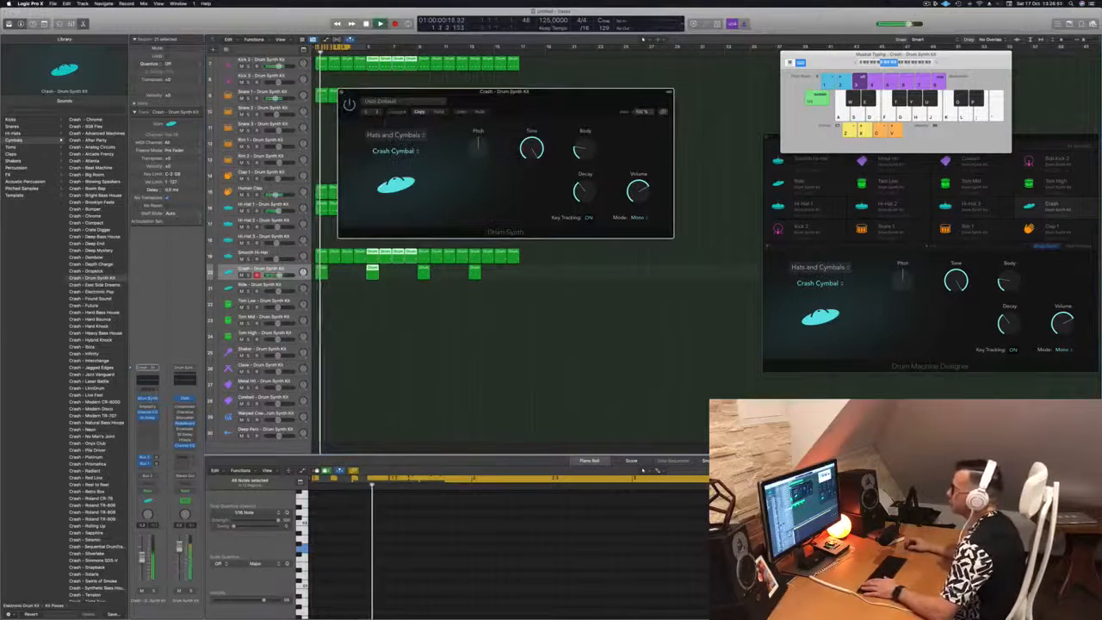
left_click(396, 135)
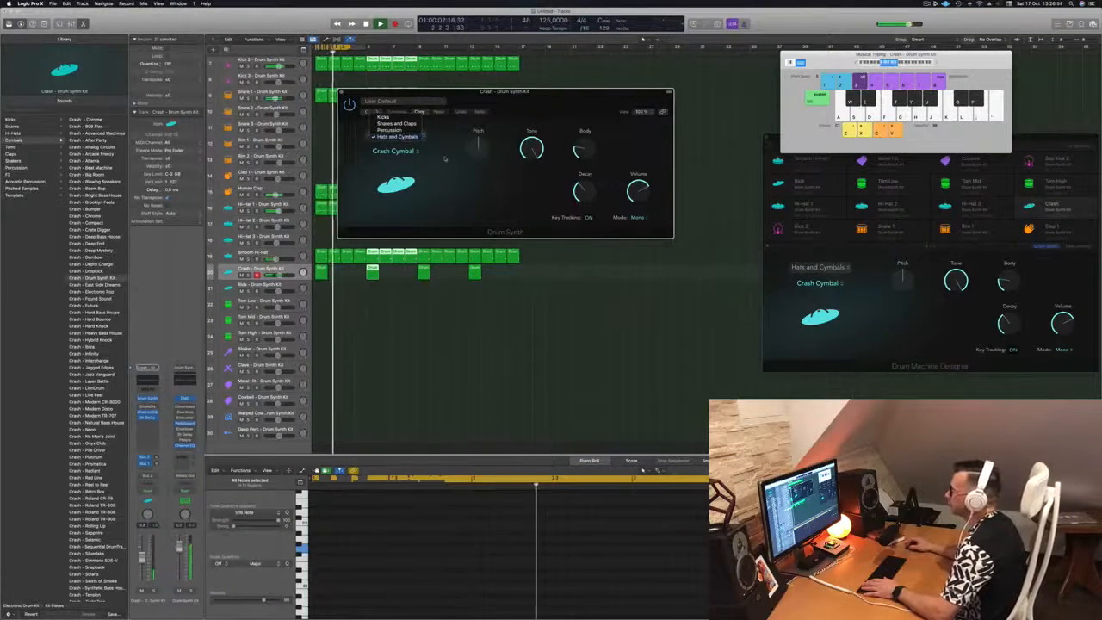
left_click(399, 136)
left_click(398, 152)
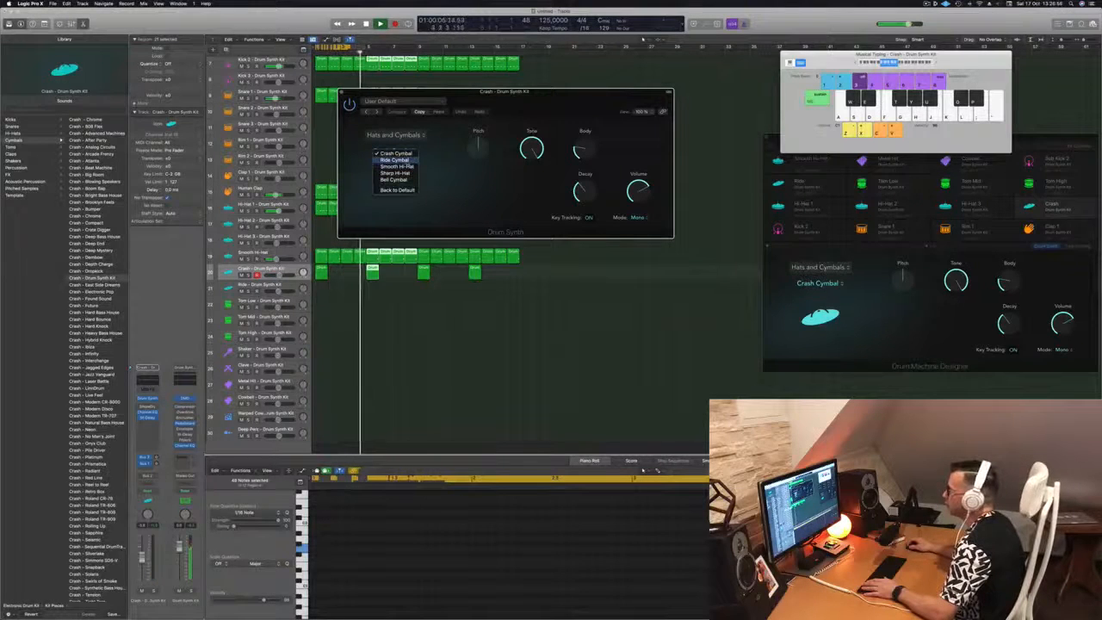
left_click(437, 164)
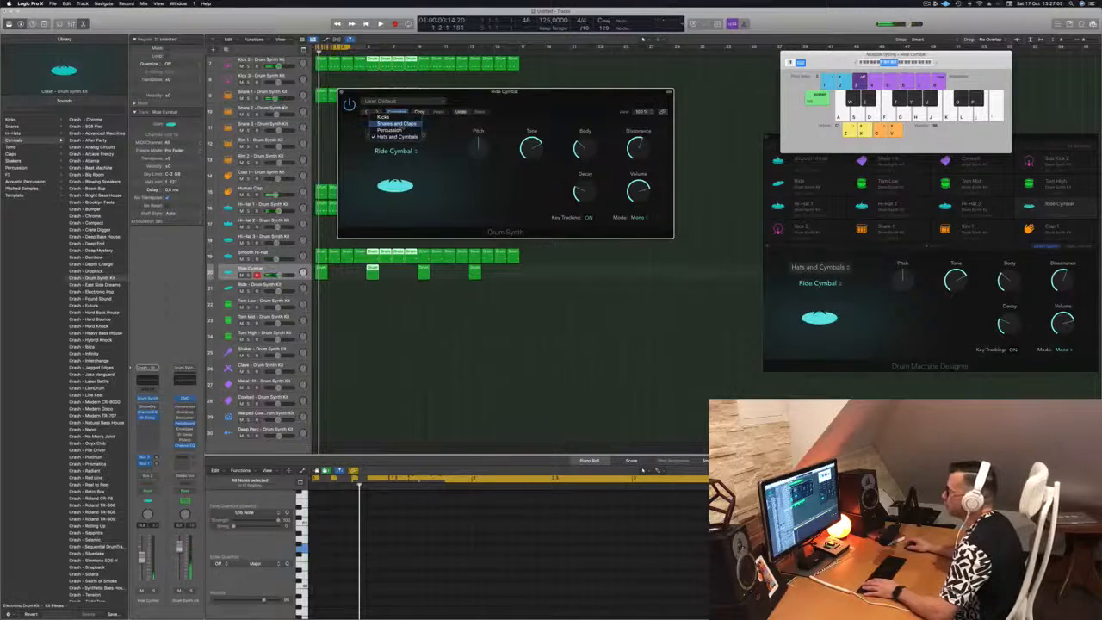
left_click(402, 152)
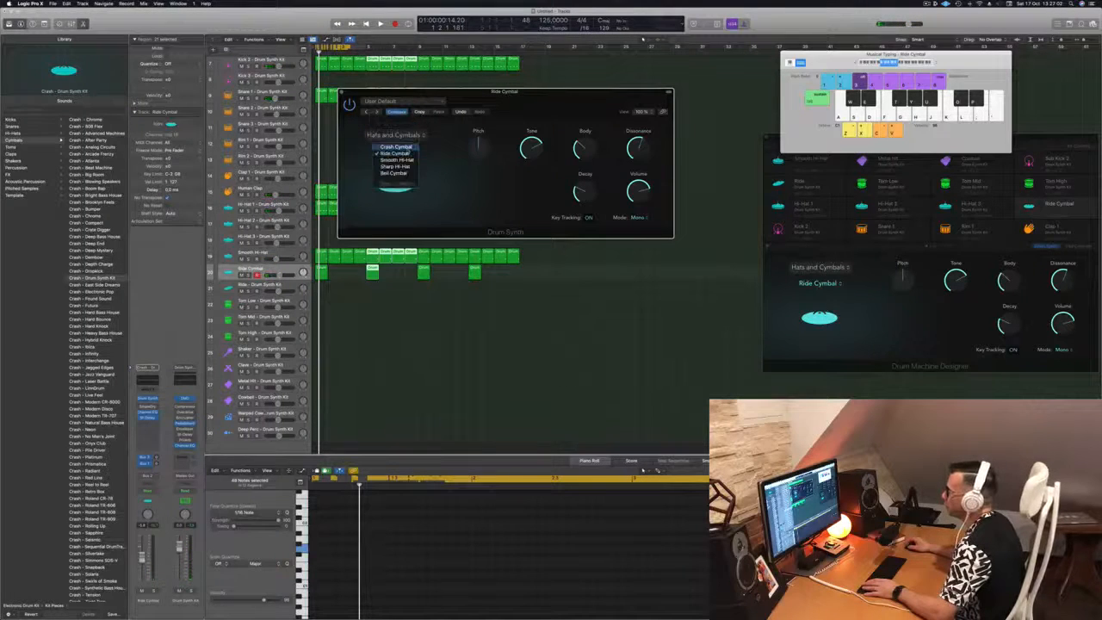
left_click(405, 147)
key("space")
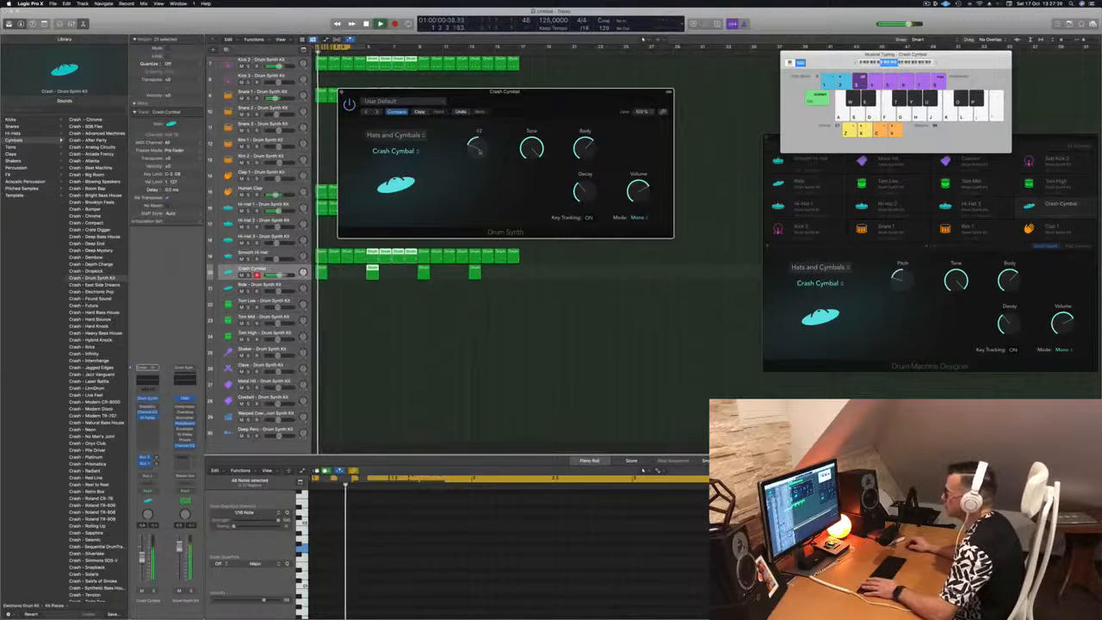
Try a lowered pitch on the Crash Cymbal, return the pitch to 0, and close Drum Synth.
left_click_drag(527, 114, 543, 112)
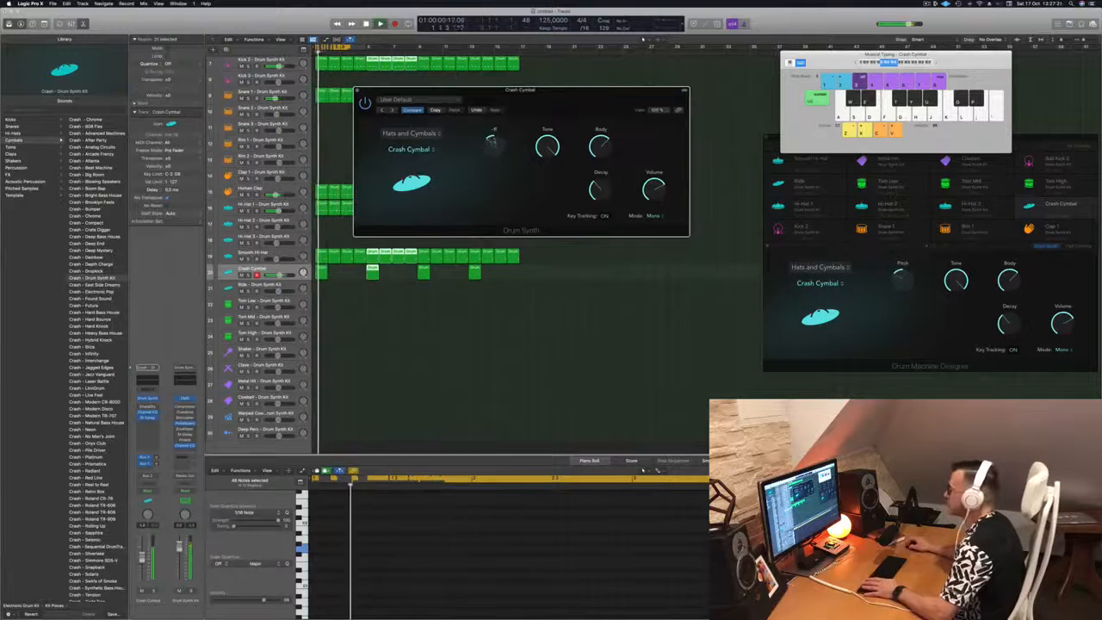
left_click_drag(544, 104, 649, 104)
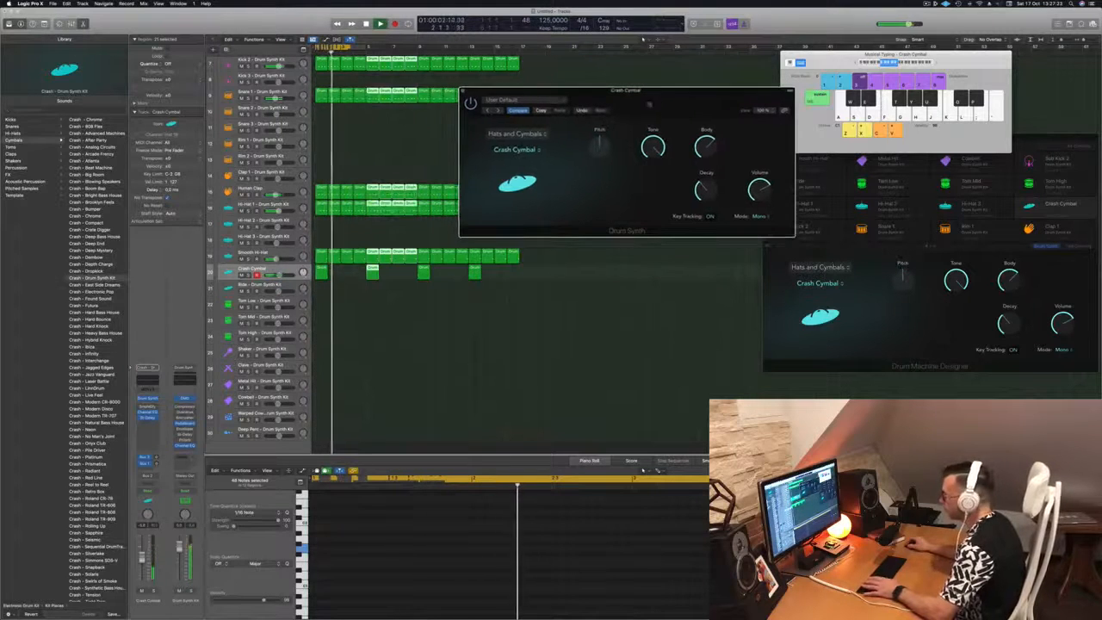
left_click(276, 270)
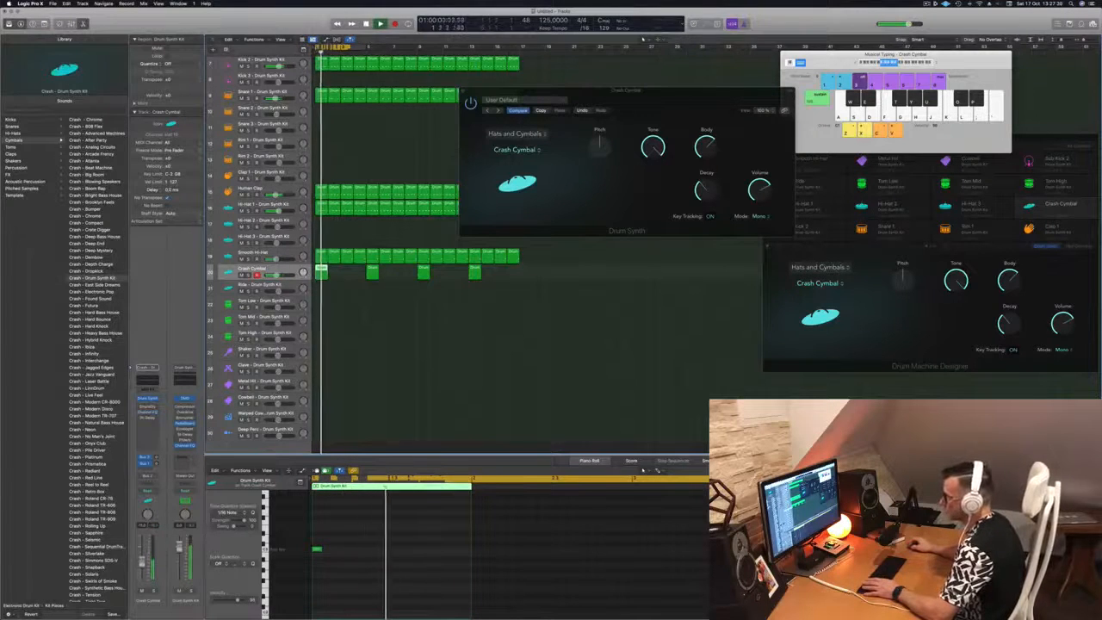
left_click_drag(601, 99, 578, 106)
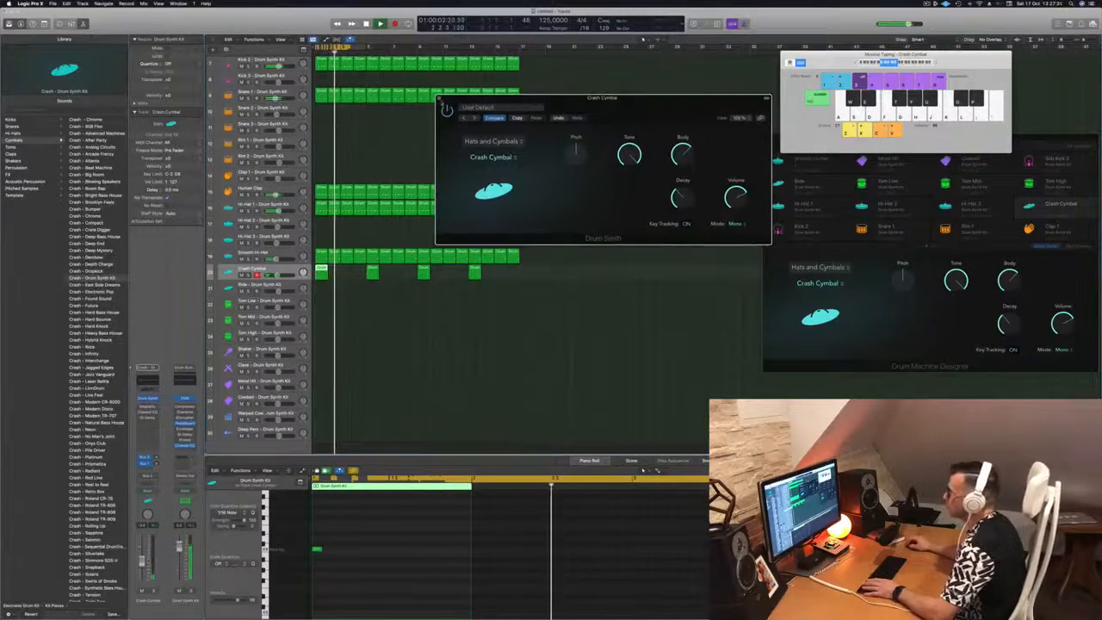
left_click(440, 99)
Extend the cycle range over all 16 bars, play the full beat, and select the Crash Cymbal regions.
left_click_drag(366, 47, 524, 66)
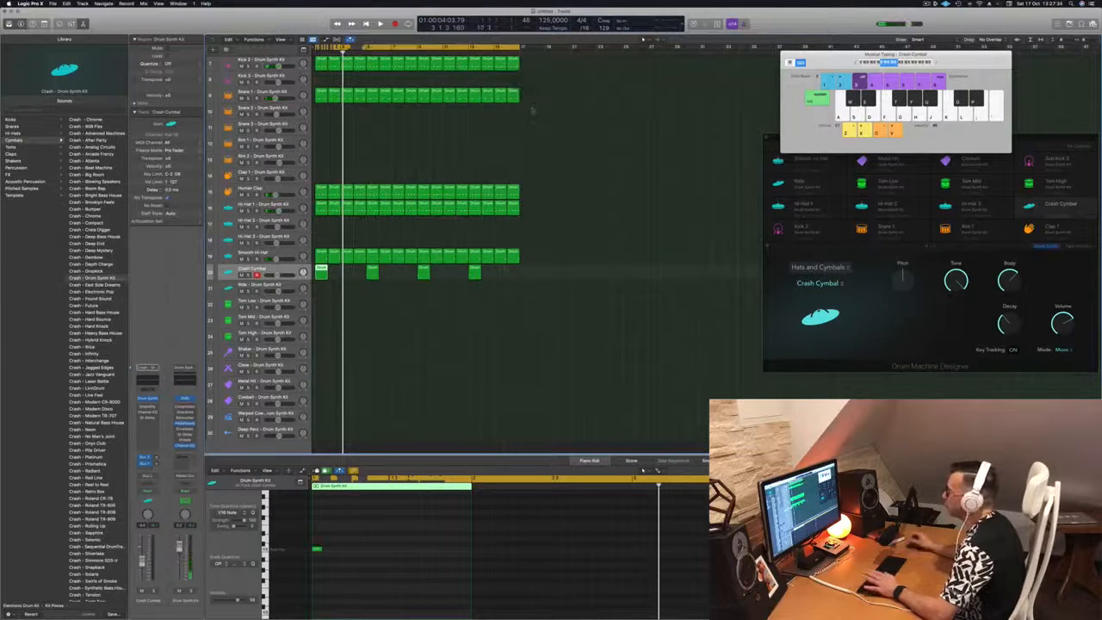
key("space")
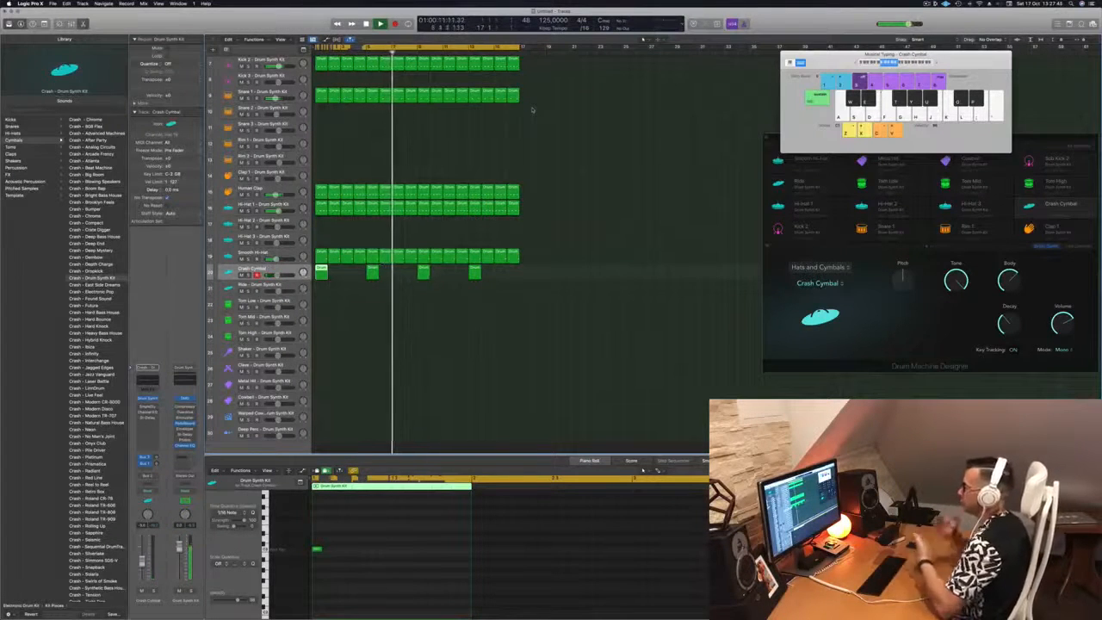
scroll(470, 156, "up", 5)
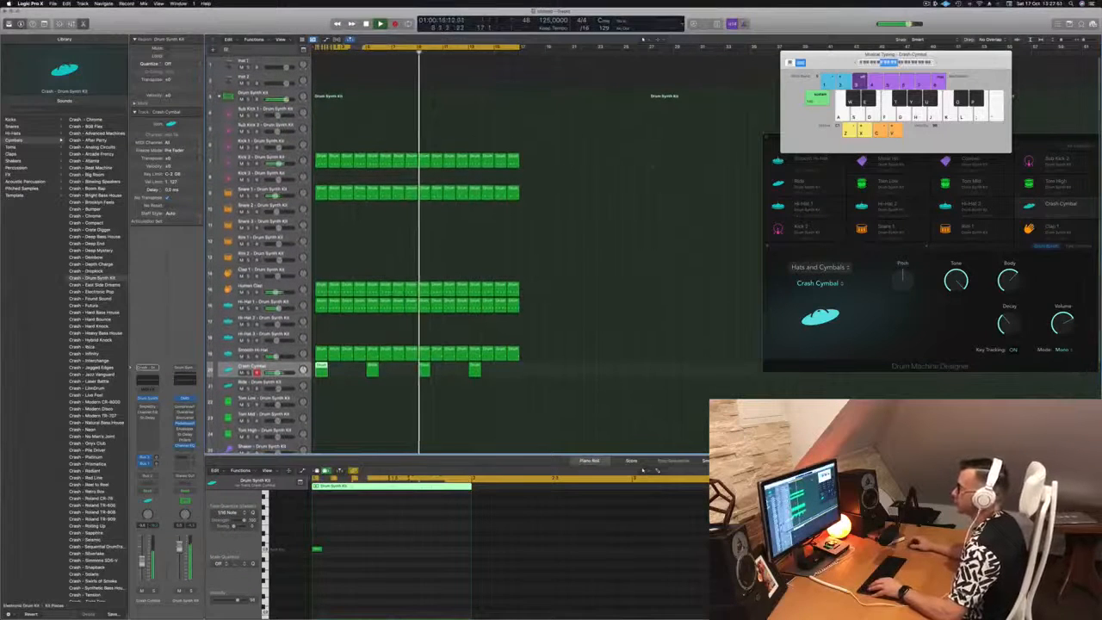
left_click(600, 200)
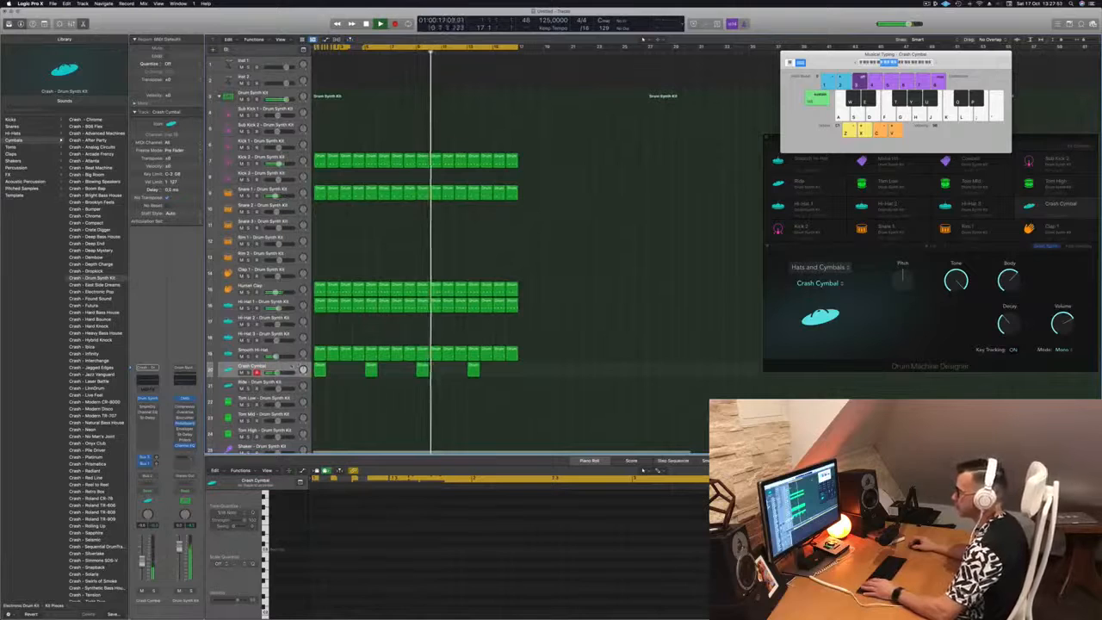
left_click(298, 366)
scroll(348, 317, "down", 5)
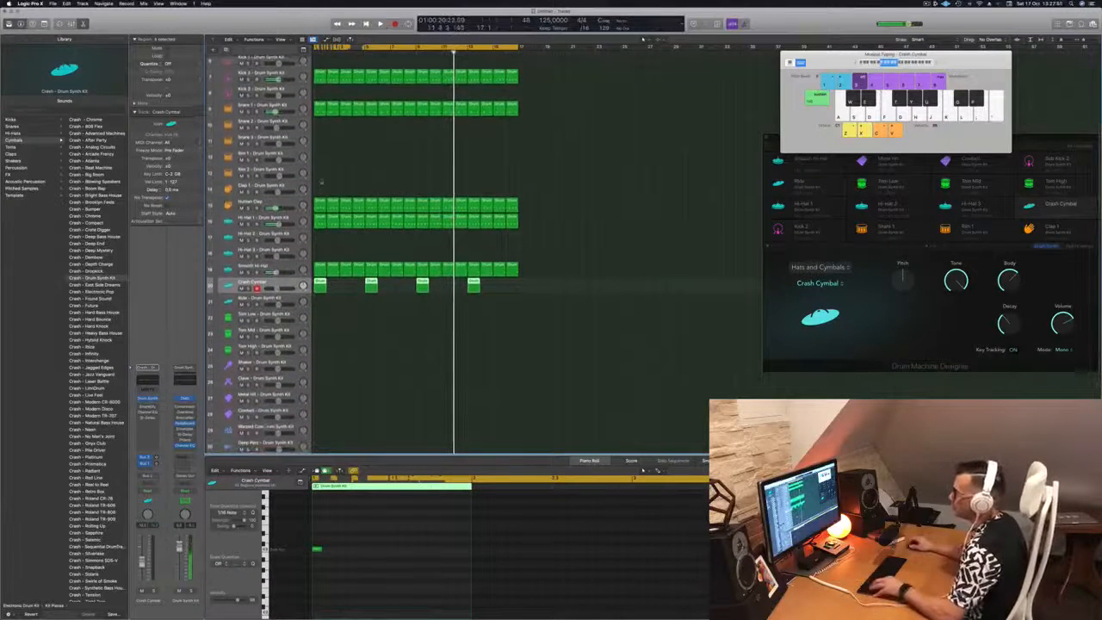
Copy the first Hi-Hat 1 region to bar 1 of the Ride track, shift its notes onto the downbeat, and play.
left_click(319, 224)
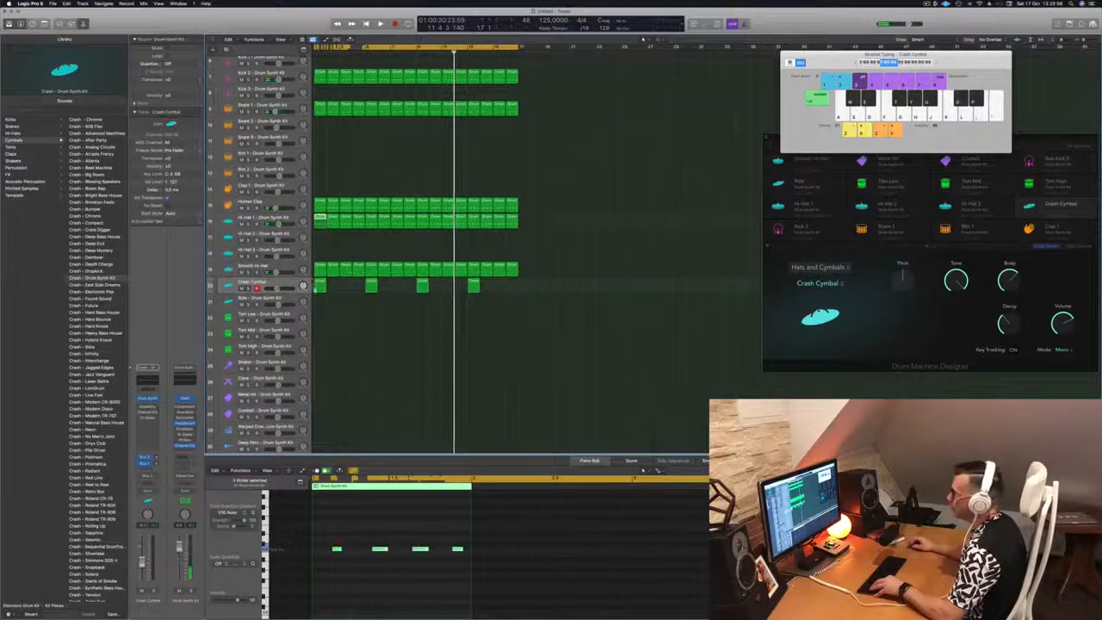
left_click_drag(318, 223, 319, 305)
key("space")
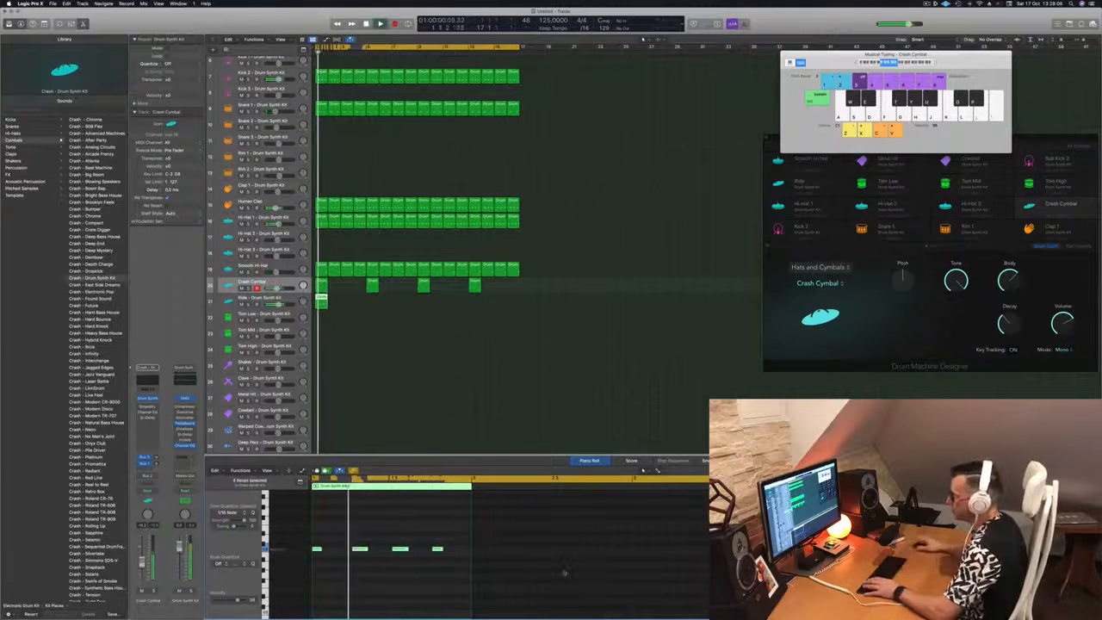
Open the Ride track's Drum Synth during playback and switch its model from Bell Cymbal to Ride Cymbal.
left_click(290, 300)
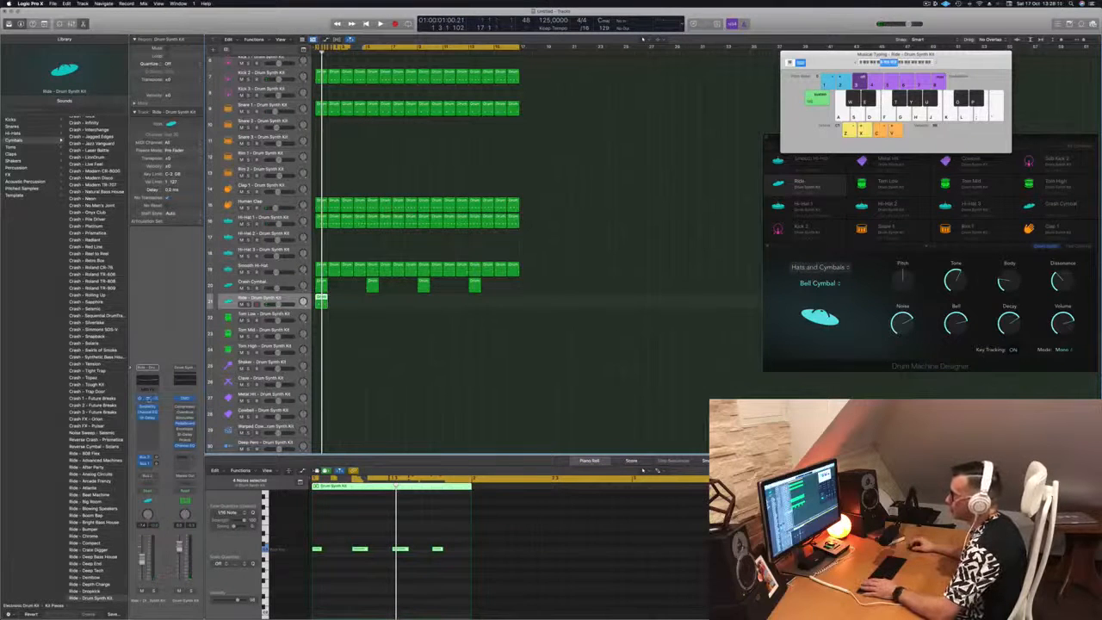
left_click(148, 398)
key("space")
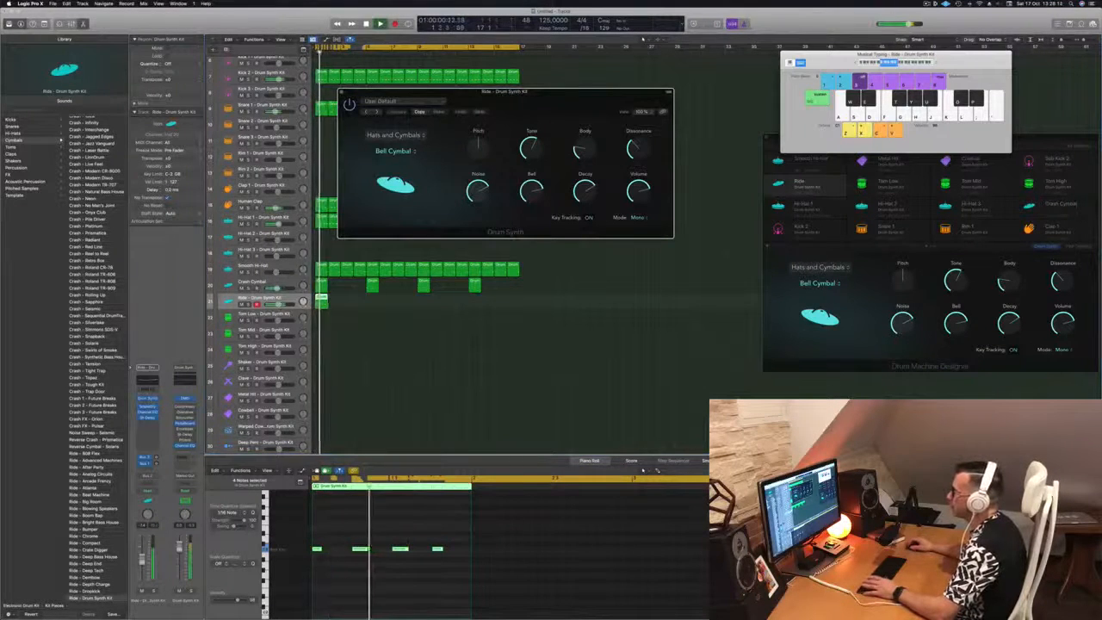
left_click(394, 151)
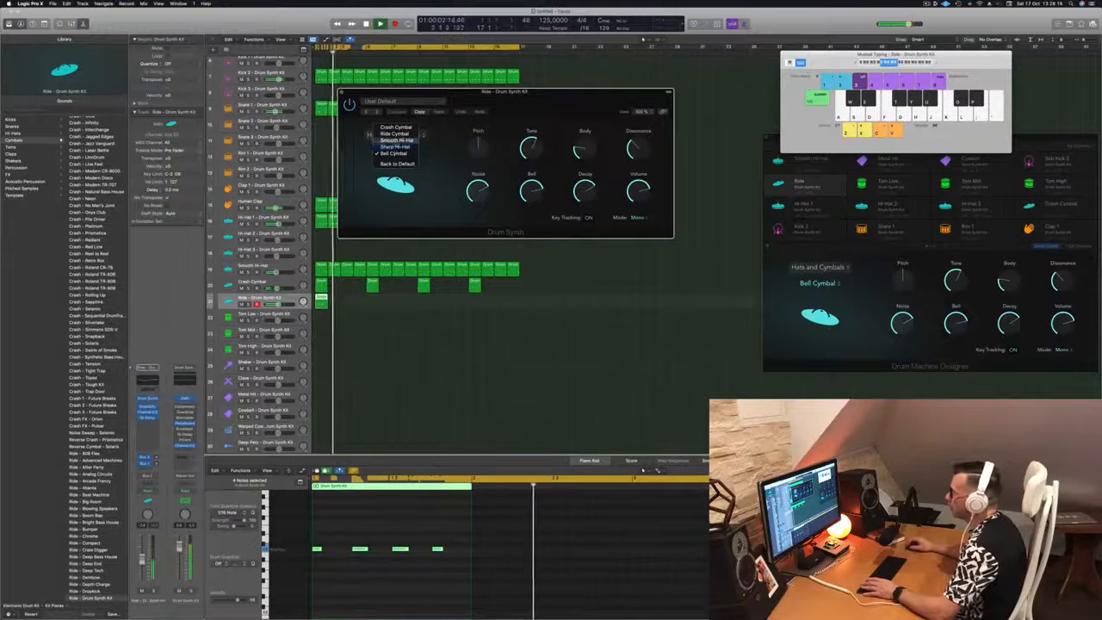
left_click(394, 133)
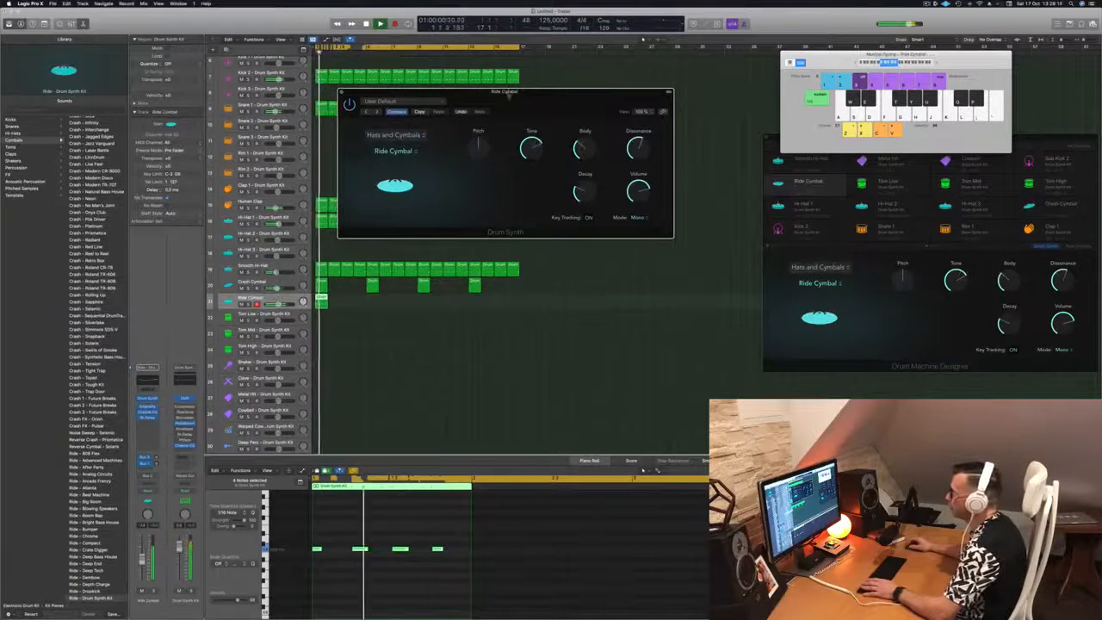
Shape the Ride Cymbal with raised pitch and volume, minimum tone and body, and low decay, trying high dissonance before returning it to minimum.
left_click_drag(507, 93, 592, 93)
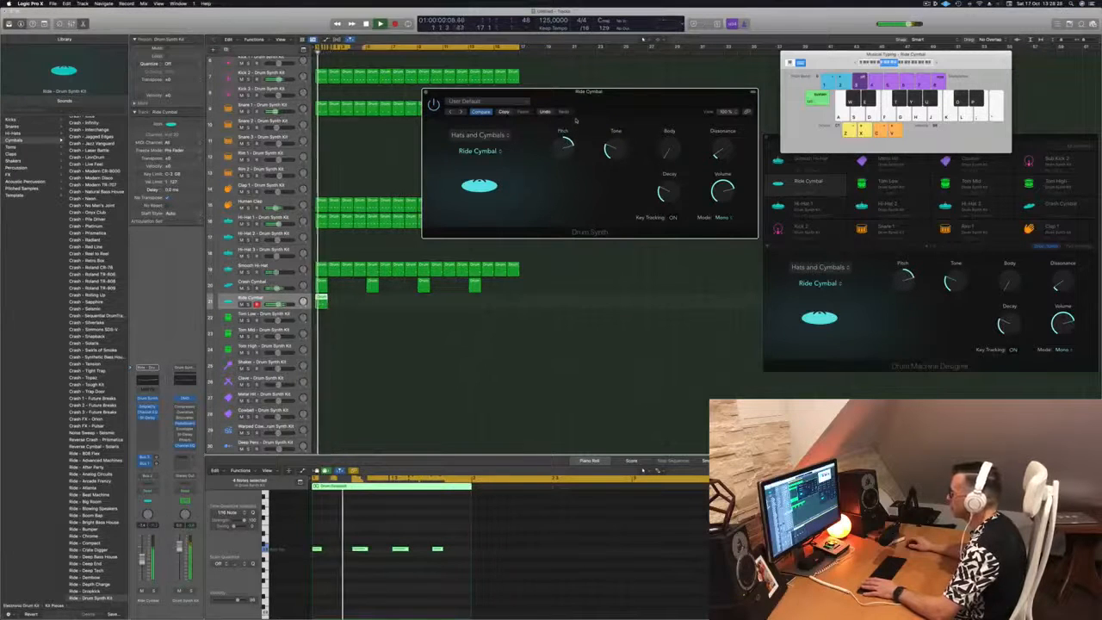
left_click_drag(594, 100, 432, 109)
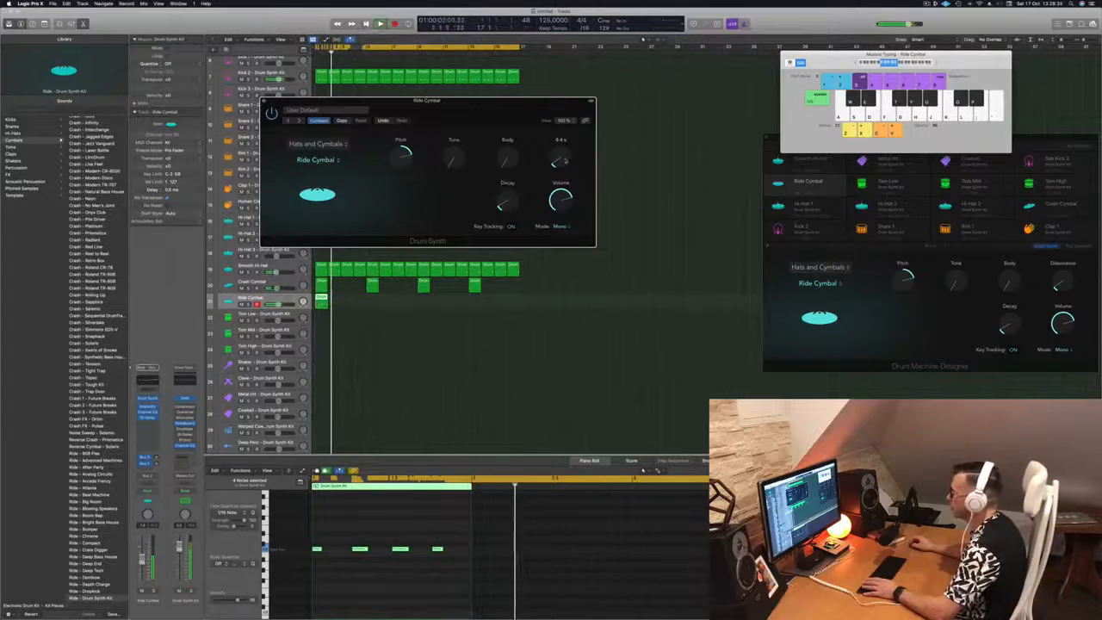
left_click_drag(566, 161, 566, 123)
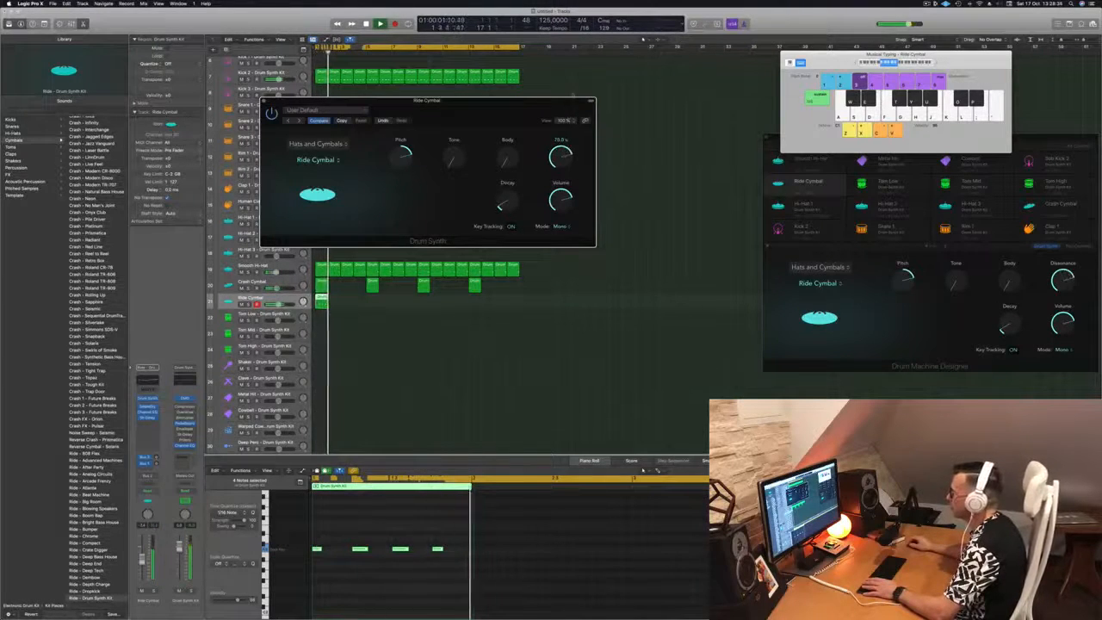
left_click_drag(465, 100, 746, 108)
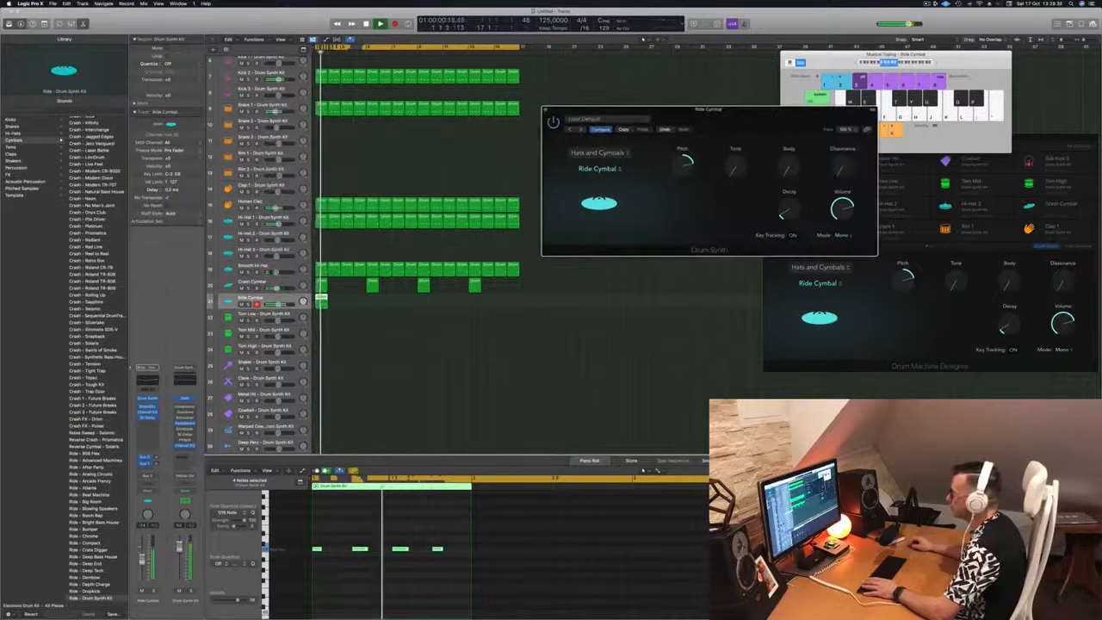
Repeat the Ride Cymbal region across all 16 bars and replay the beat with its Drum Synth open.
left_click_drag(323, 303, 352, 304)
left_click_drag(377, 303, 419, 305)
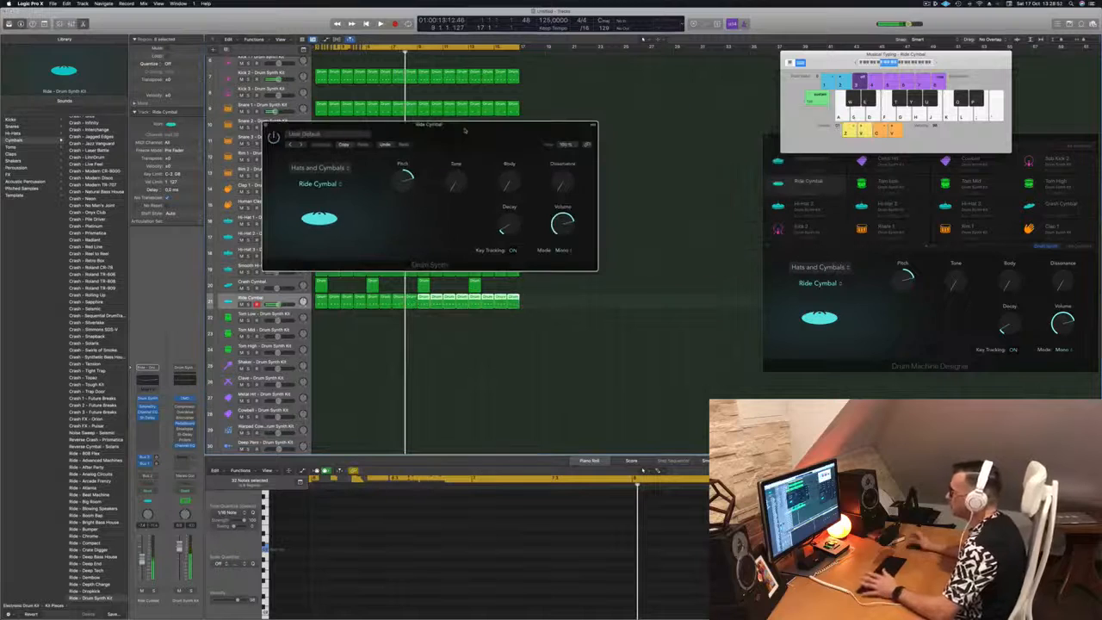
left_click_drag(469, 132, 547, 144)
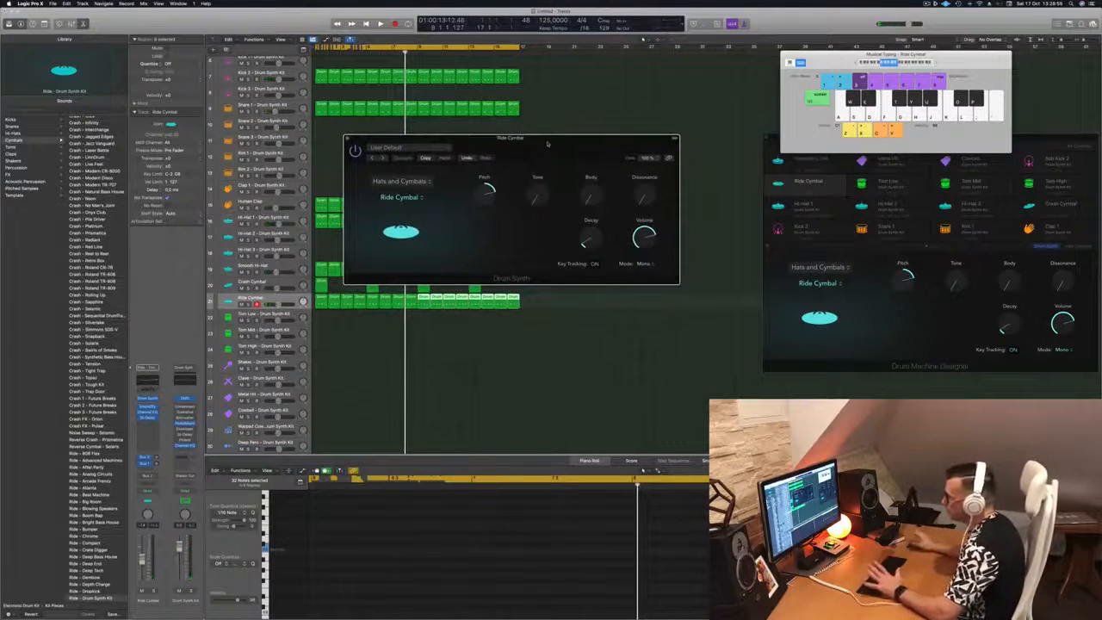
key("space")
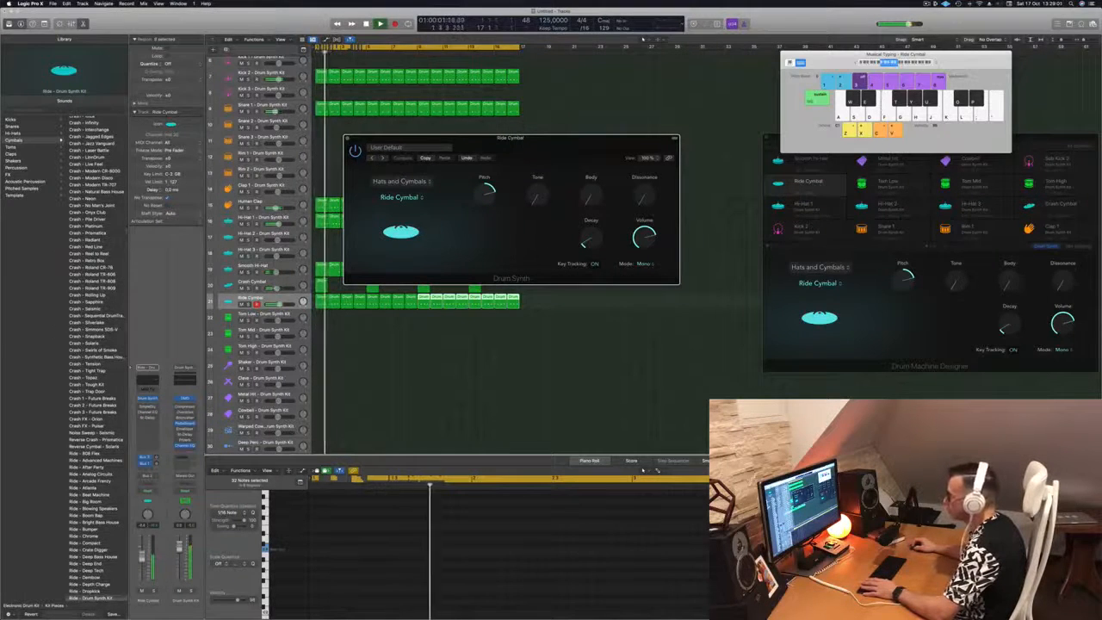
Return the Ride Cymbal's pitch to 0, move Drum Synth clear of the tracks, and select all Ride Cymbal regions.
left_click(485, 193)
left_click_drag(485, 192, 478, 219)
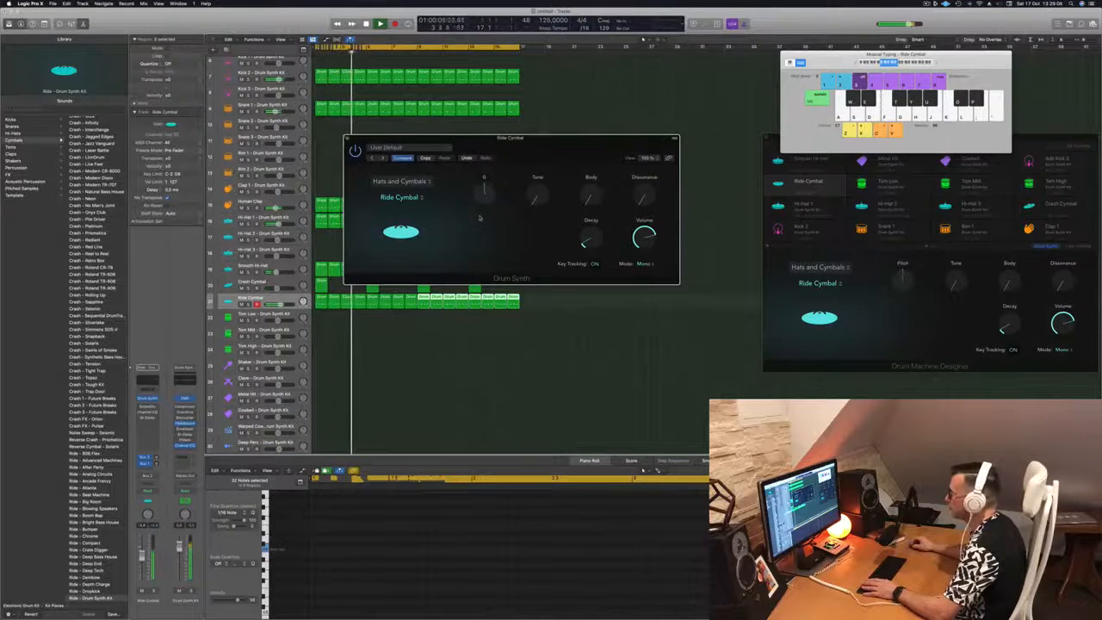
left_click_drag(474, 139, 836, 138)
key("Return")
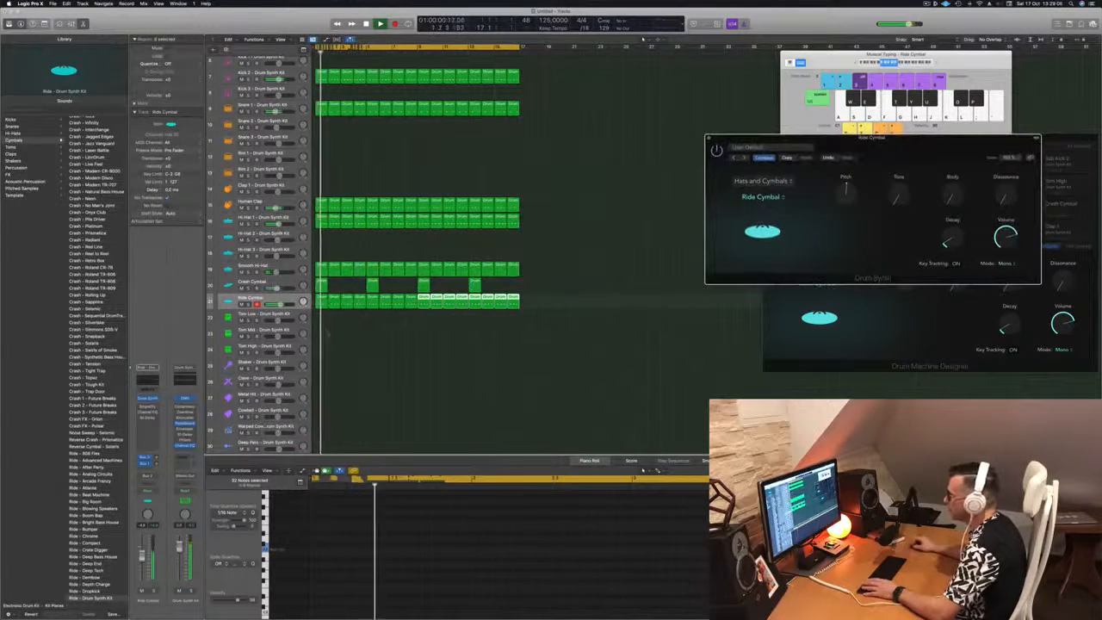
left_click(544, 305)
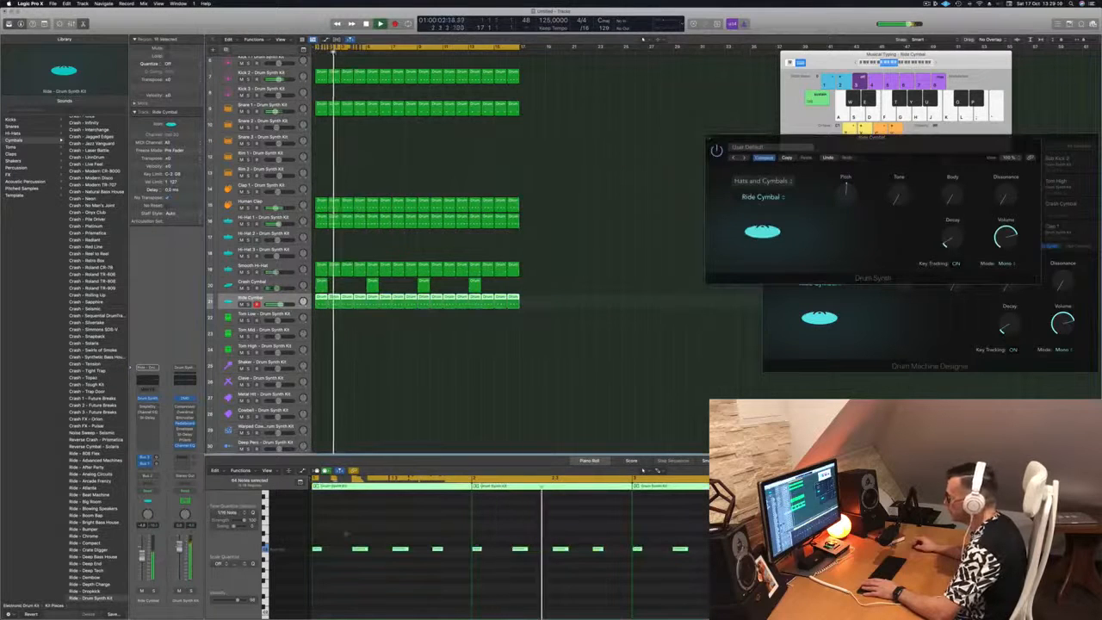
Move the Ride track's Drum Synth clear, try the Bell Cymbal model, and return to Ride Cymbal.
left_click_drag(869, 139, 573, 151)
left_click(465, 209)
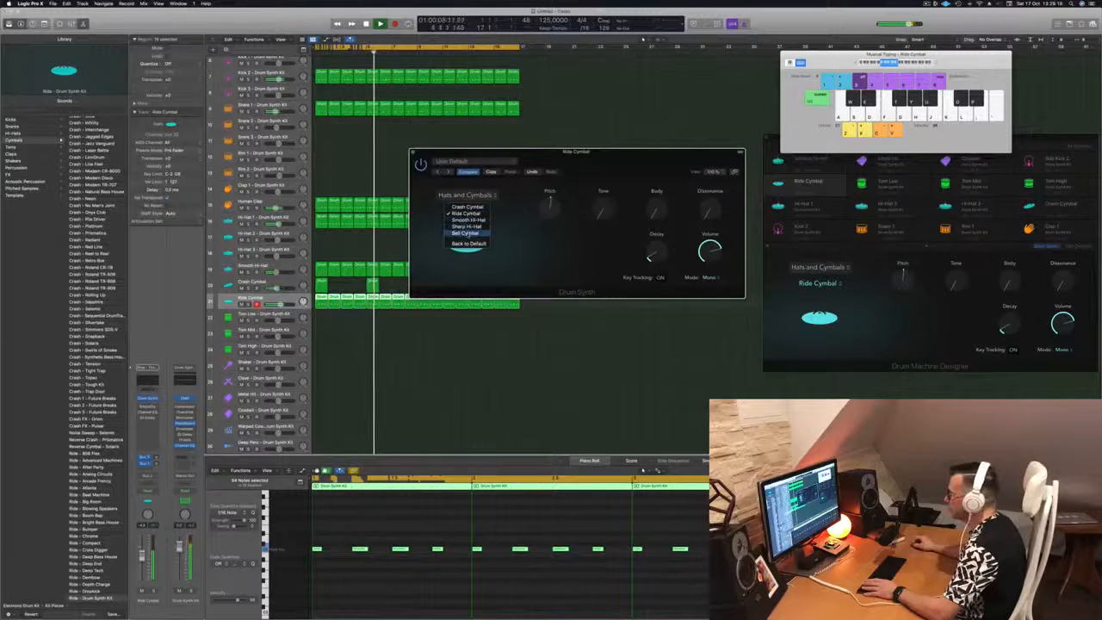
left_click(464, 232)
left_click(465, 211)
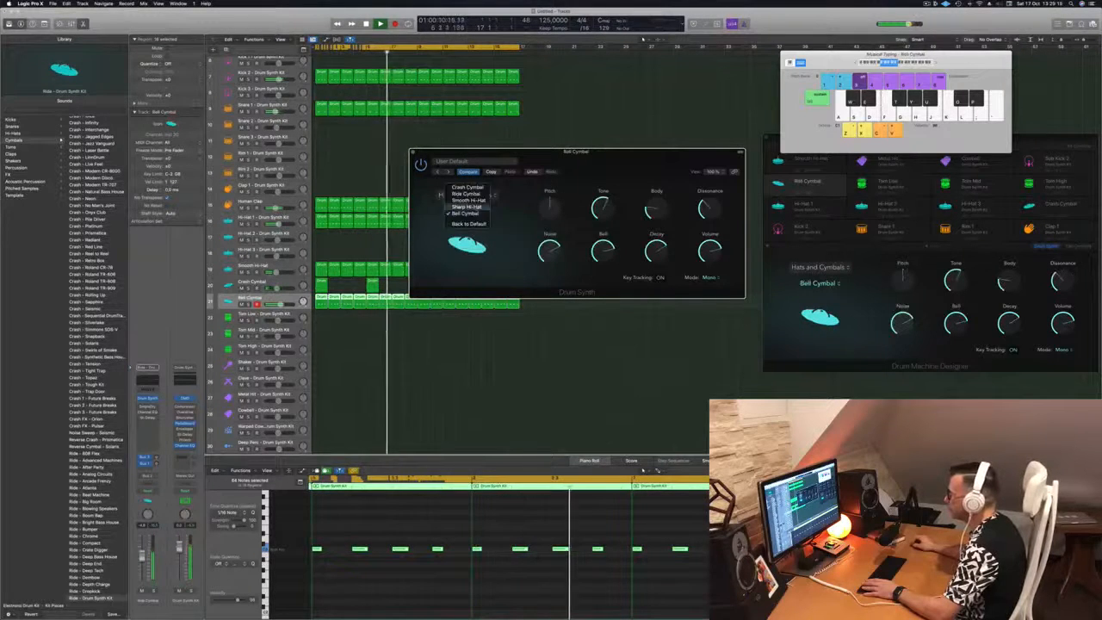
left_click(470, 188)
mouse_move(556, 210)
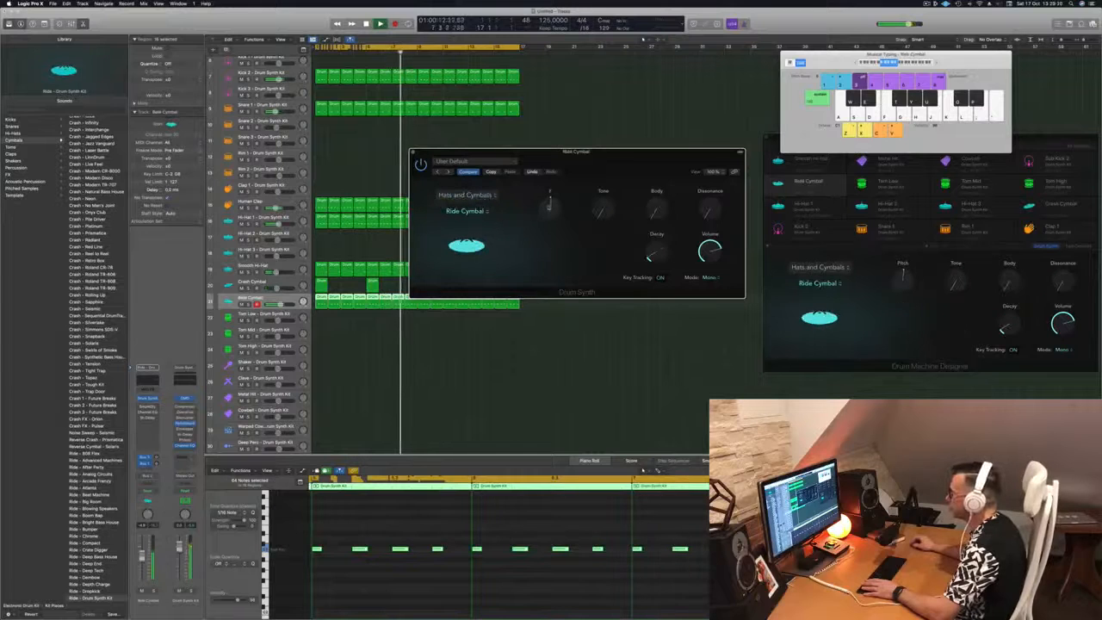
Raise the Ride Cymbal's dissonance and decay moderately and adjust its volume, trying a higher tone before returning it to minimum.
left_click_drag(600, 209, 600, 225)
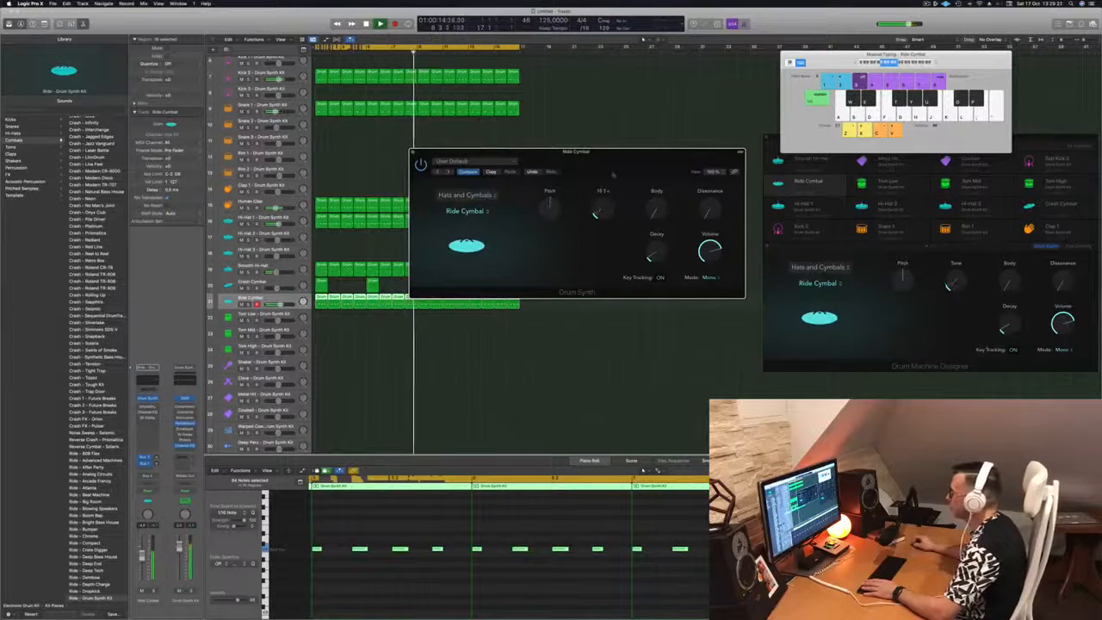
left_click_drag(617, 162, 626, 138)
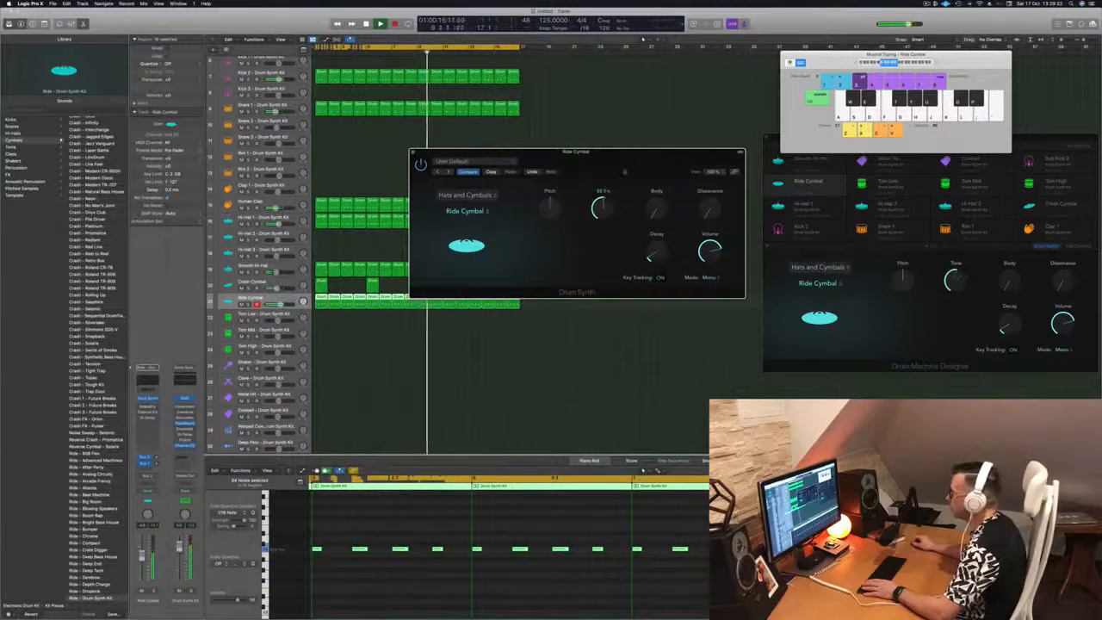
left_click_drag(654, 209, 666, 170)
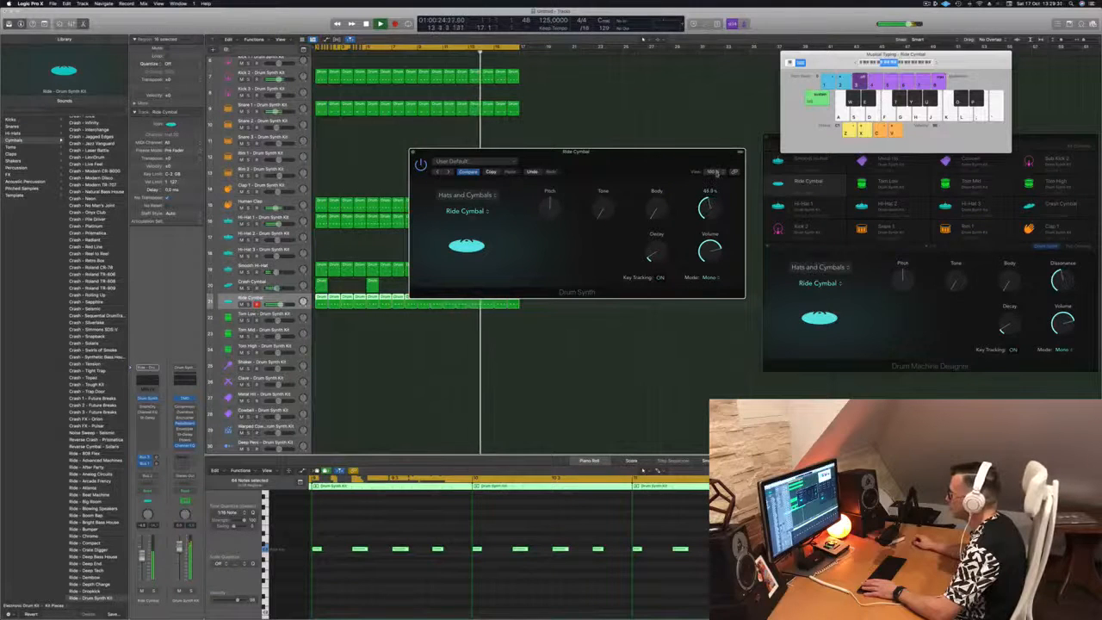
left_click_drag(717, 173, 717, 195)
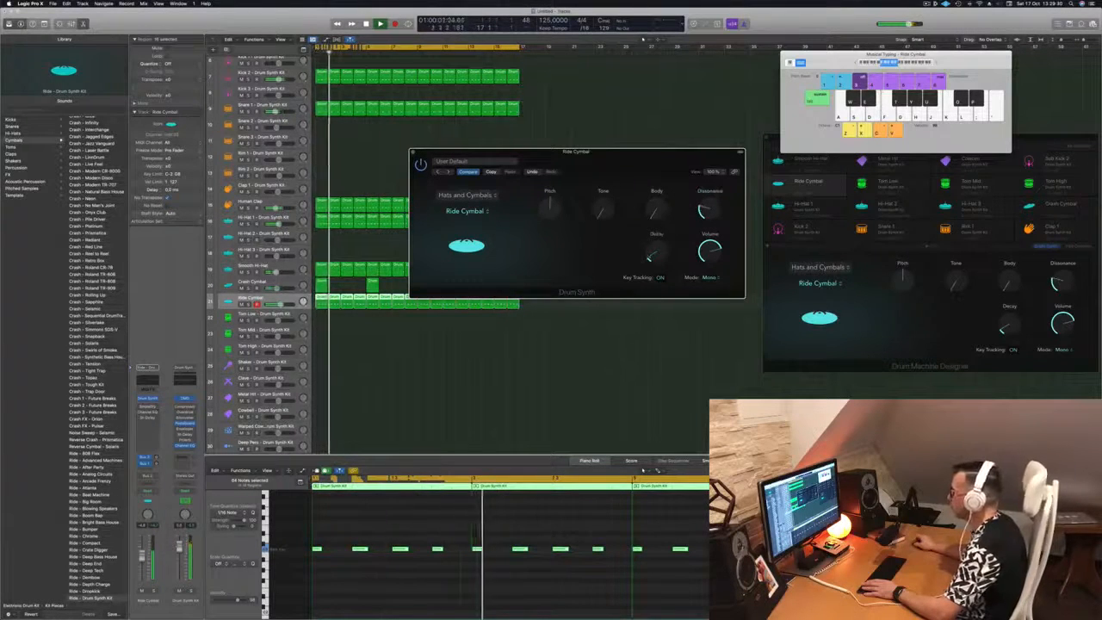
mouse_move(652, 250)
left_click_drag(652, 250, 711, 255)
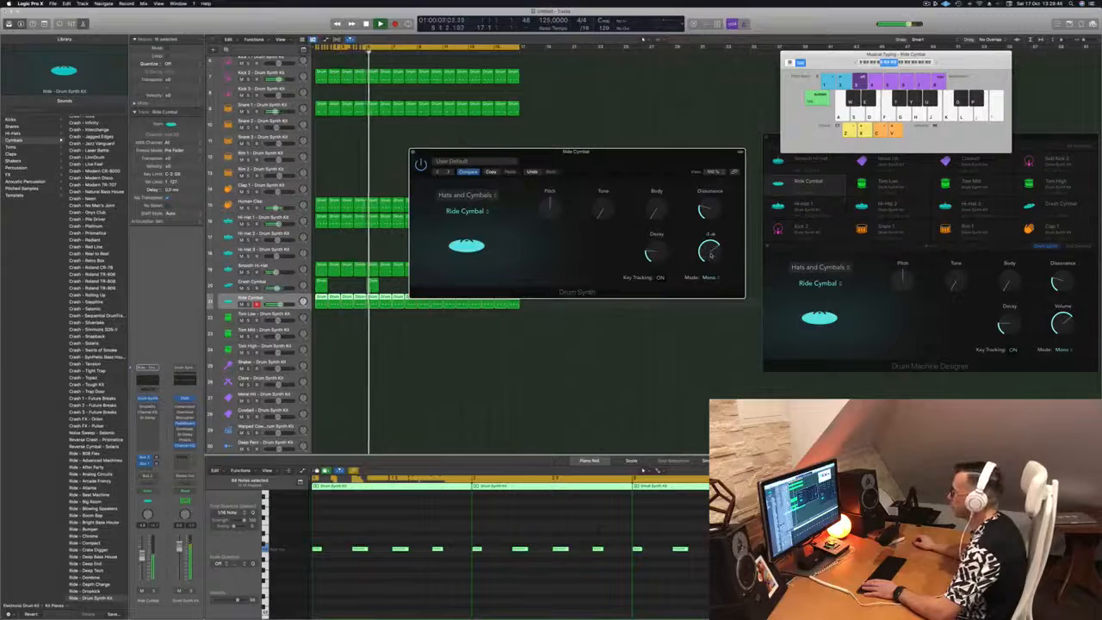
Close the Ride Cymbal's Drum Synth and replay the beat from the start.
left_click_drag(711, 152, 847, 160)
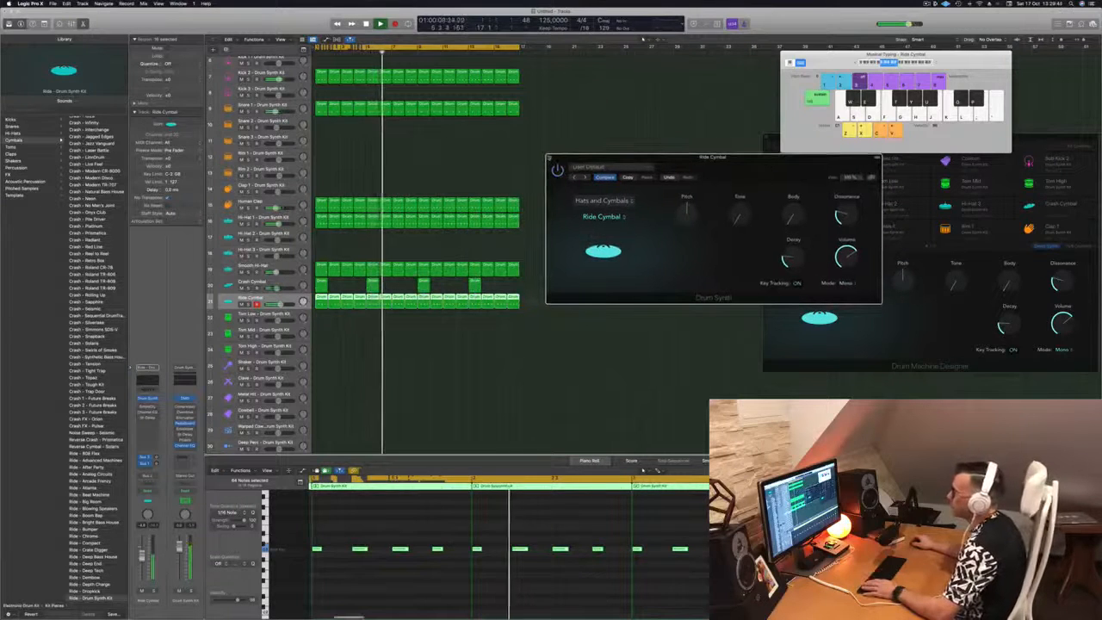
left_click(550, 157)
key("space")
key("Return")
key("space")
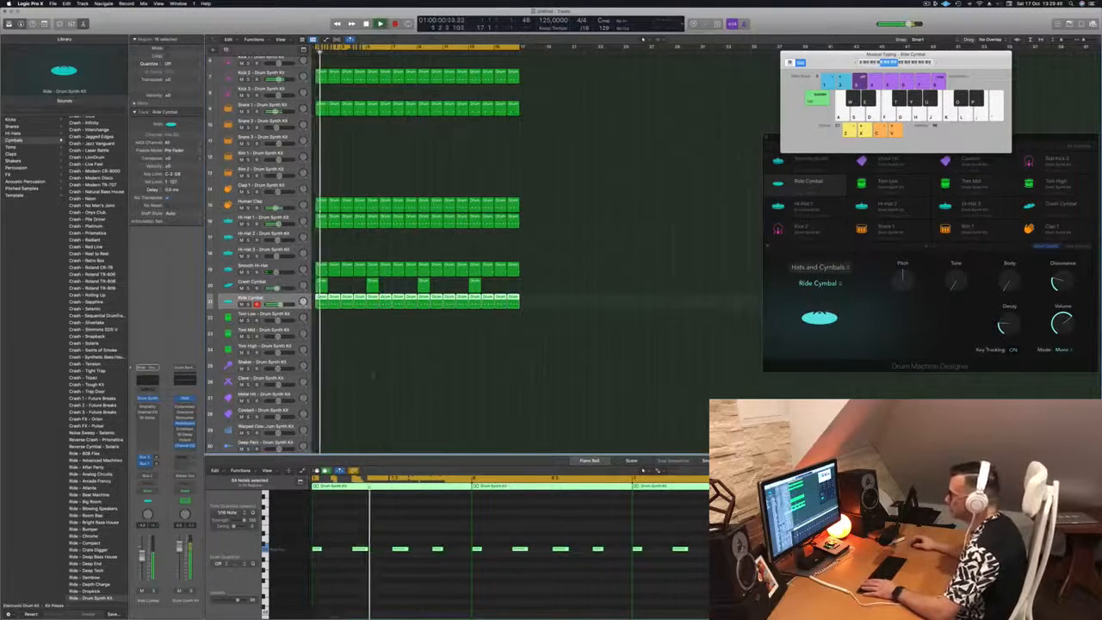
Copy the first Ride Cymbal region to the Tom Low track and remove every note except the last one.
left_click(349, 362)
scroll(351, 362, "down", 5)
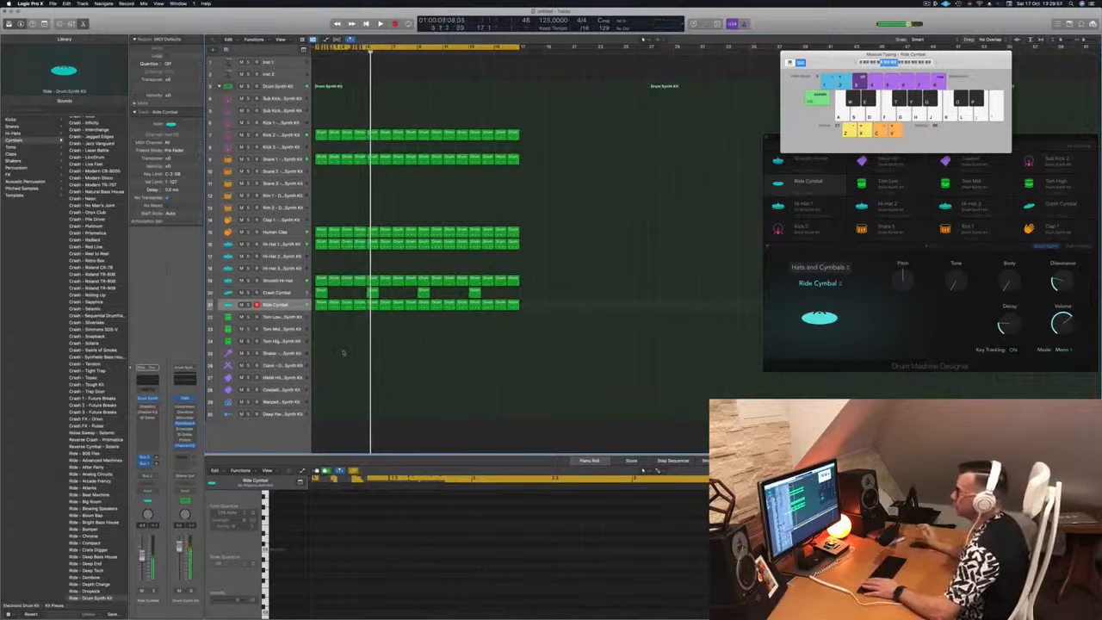
left_click(318, 304)
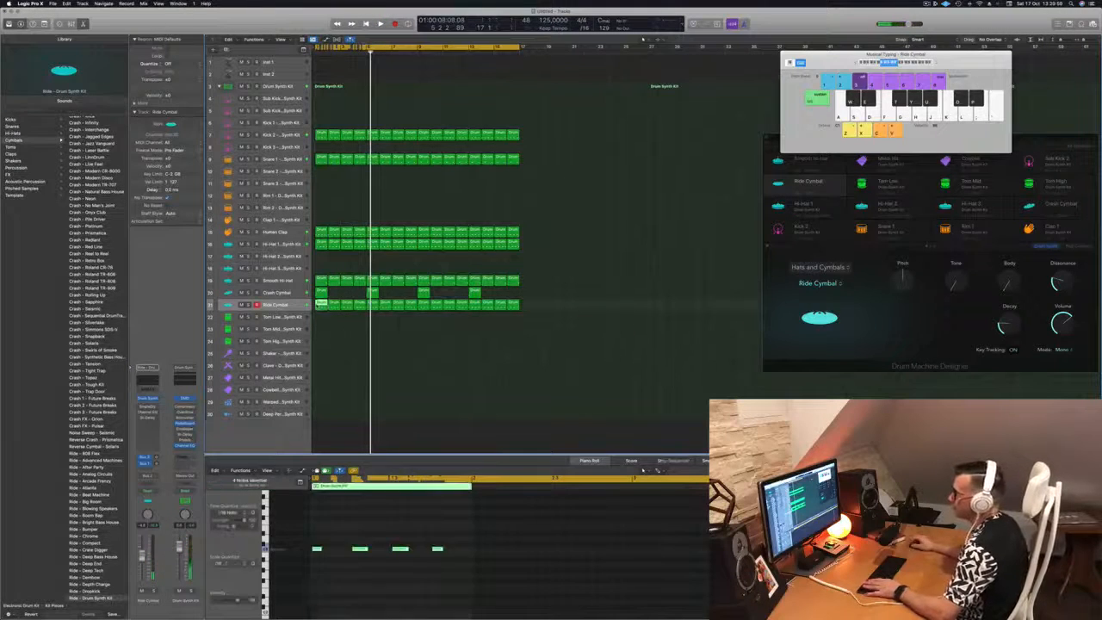
left_click_drag(320, 304, 321, 316)
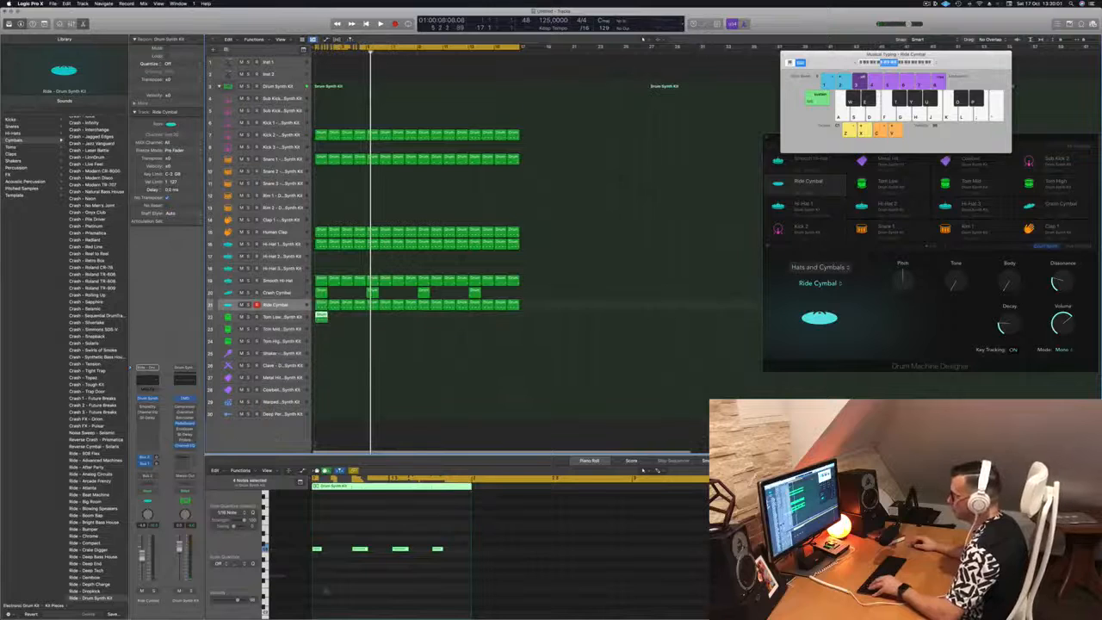
left_click_drag(317, 539, 433, 577)
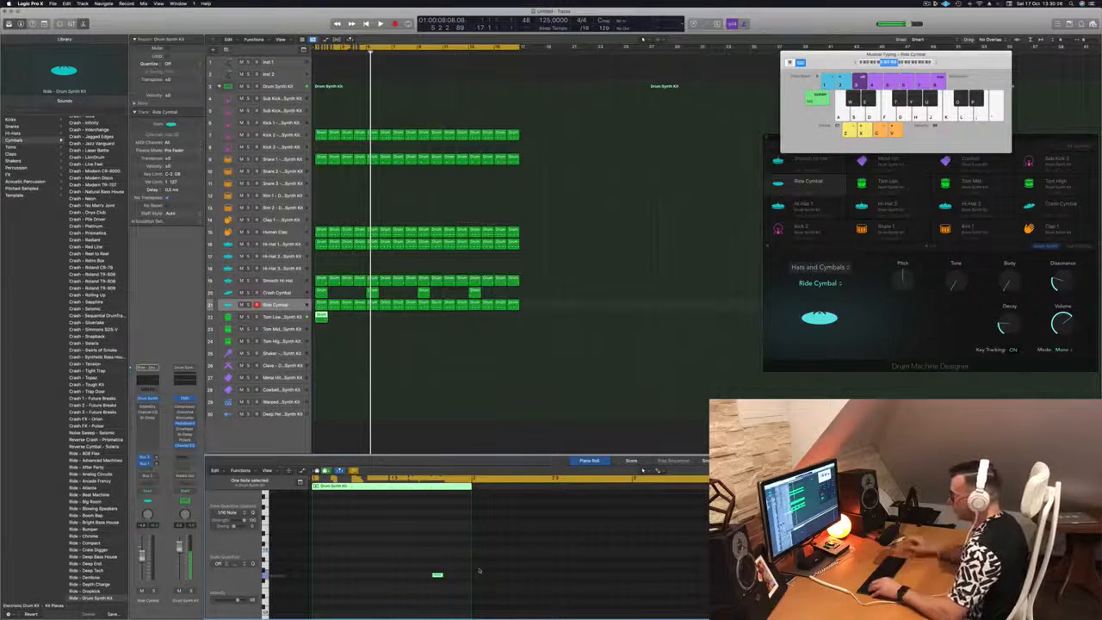
Move the remaining Tom Low note two sixteenth notes later in the bar while replaying the beat from the start.
key("space")
key("space")
key("space")
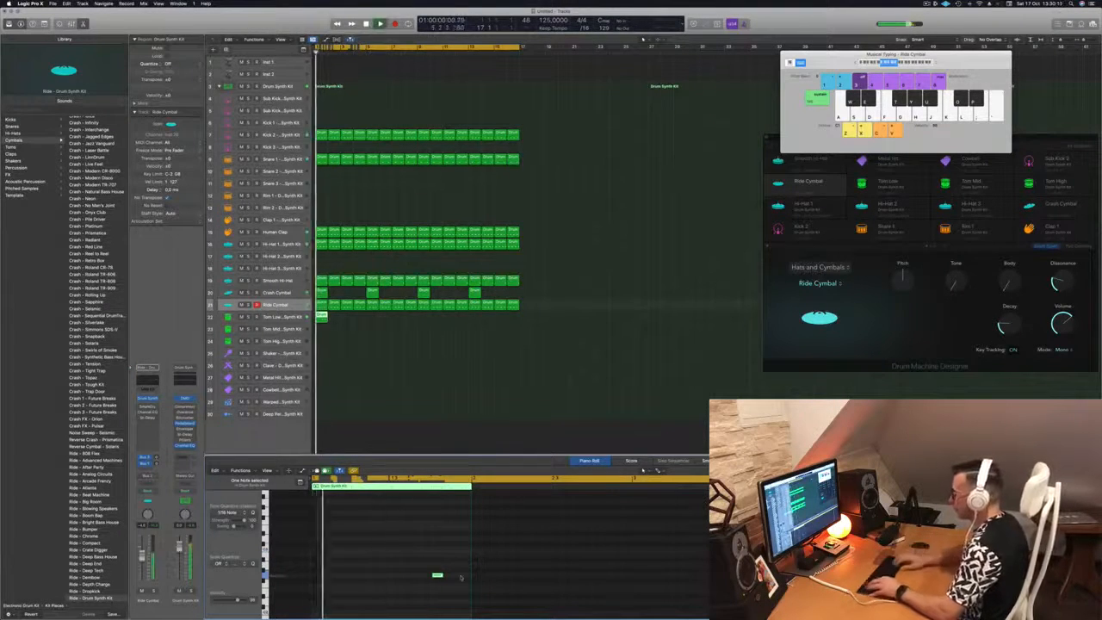
key("alt+Right")
key("alt+Right")
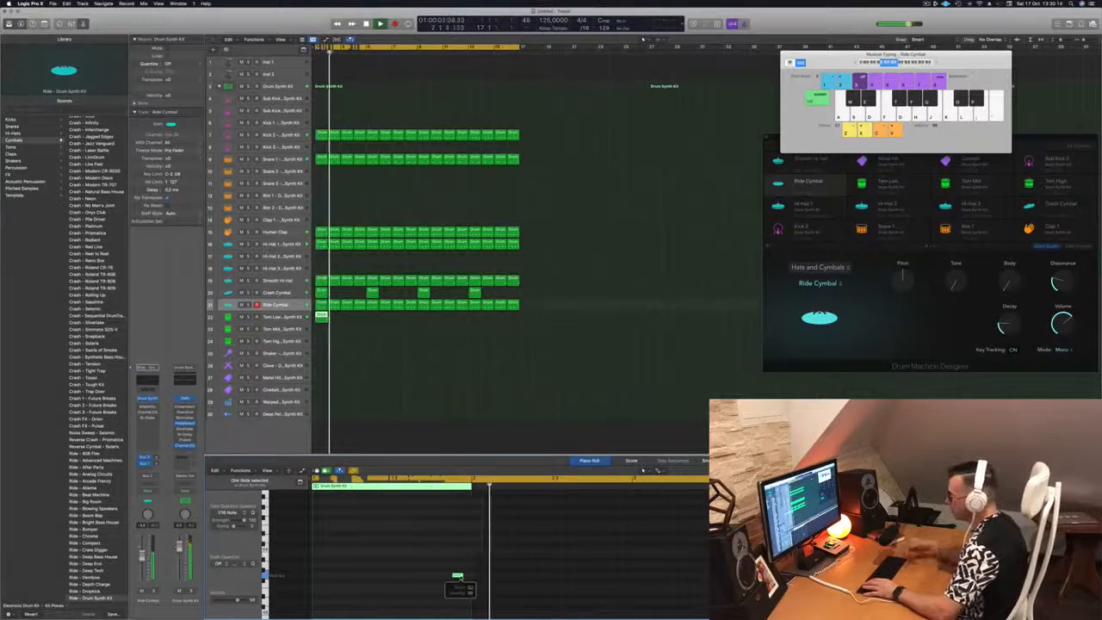
key("space")
key("space")
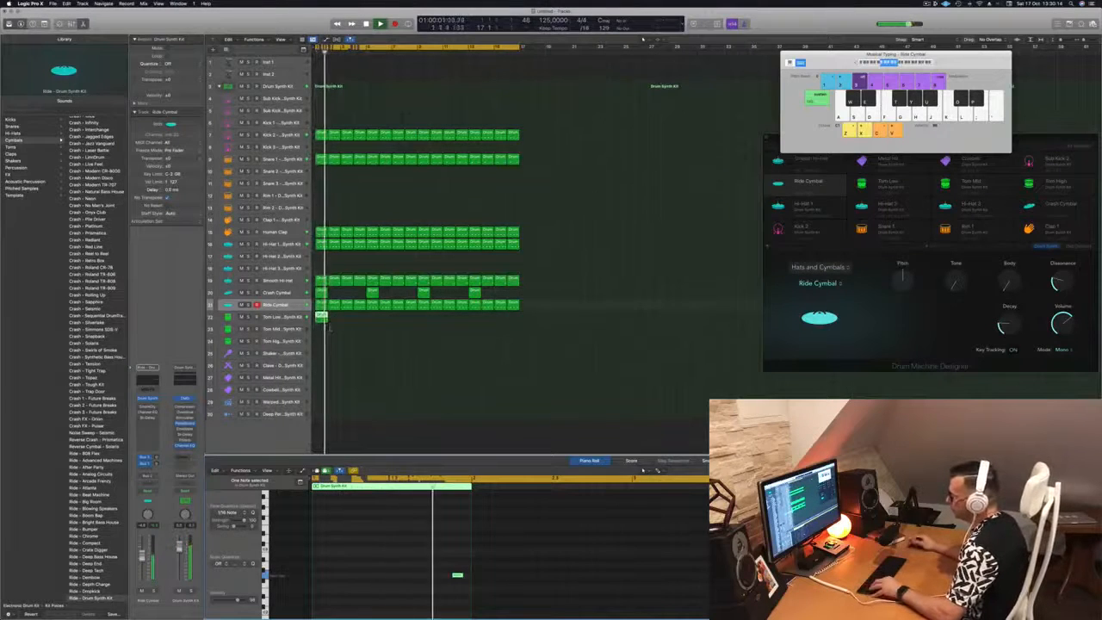
Repeat the Tom Low region across all 16 bars and play the beat with the Tom Low track selected.
left_click_drag(322, 320, 425, 325)
left_click(417, 320)
key("Return")
left_click(280, 317)
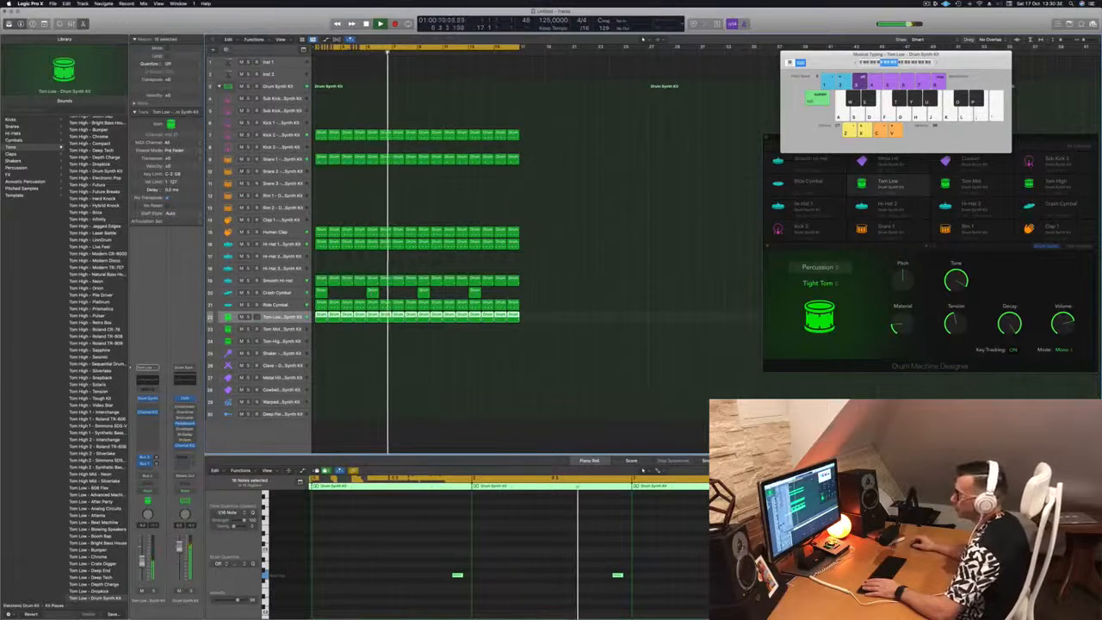
mouse_move(678, 615)
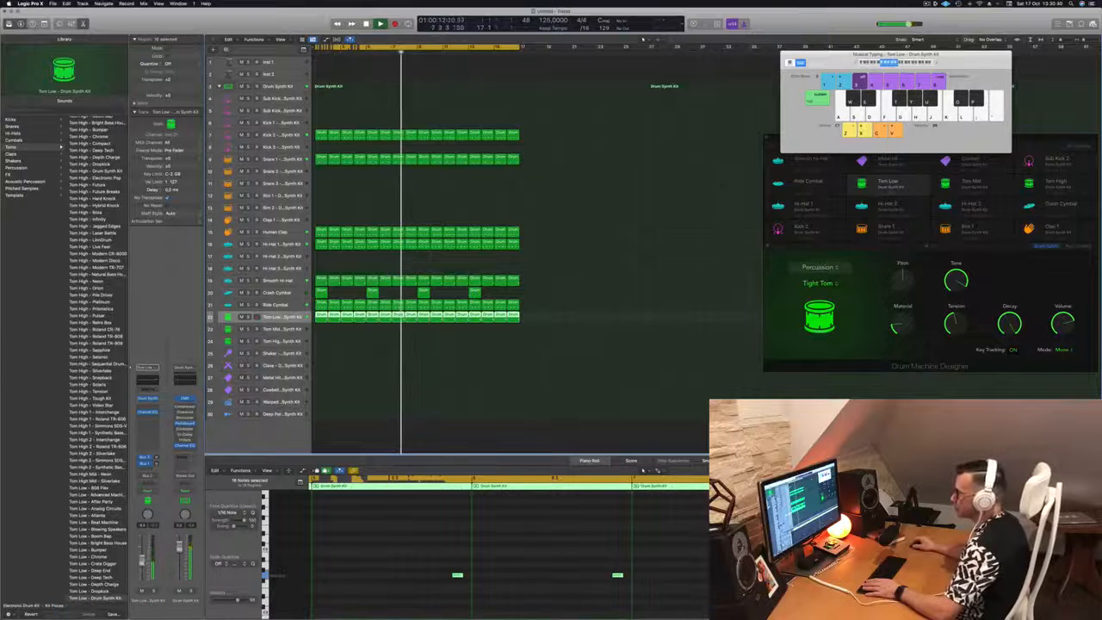
left_click(554, 362)
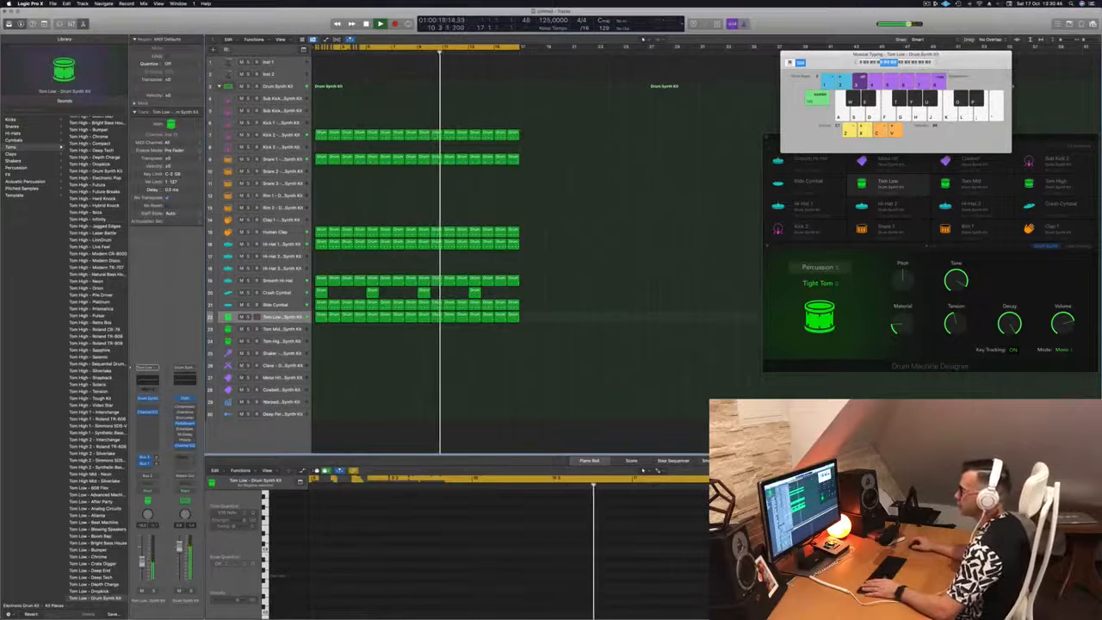
Copy the first Tom Low region to the Tom Mid track and place two notes near the middle of its bar.
left_click(280, 378)
left_click(321, 316)
left_click_drag(322, 318, 322, 329)
left_click_drag(393, 524, 486, 605)
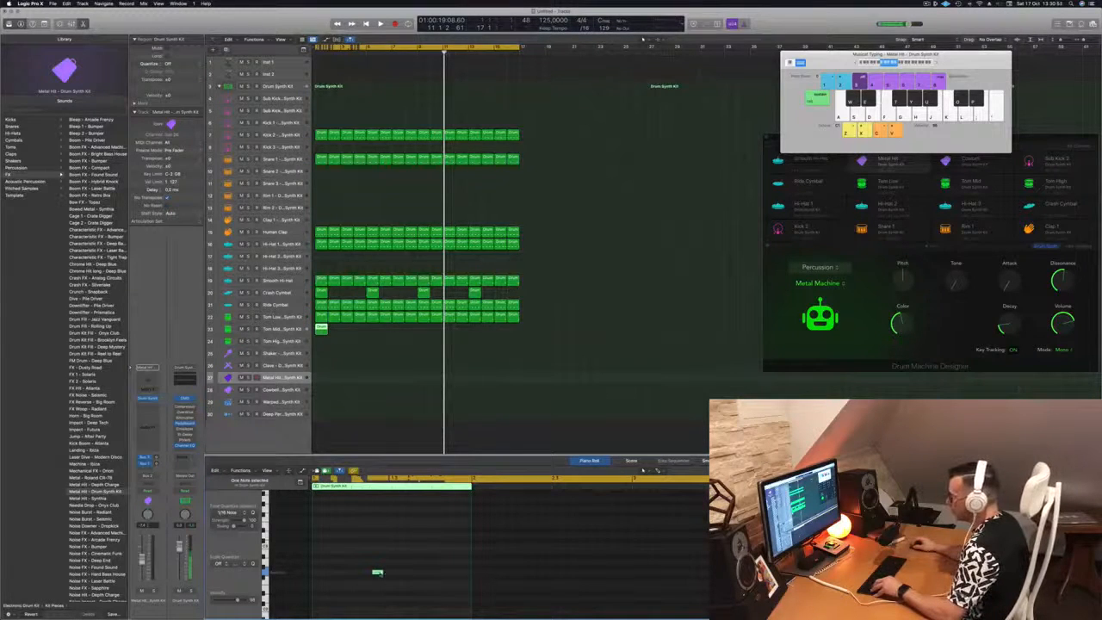
left_click_drag(388, 575, 402, 575)
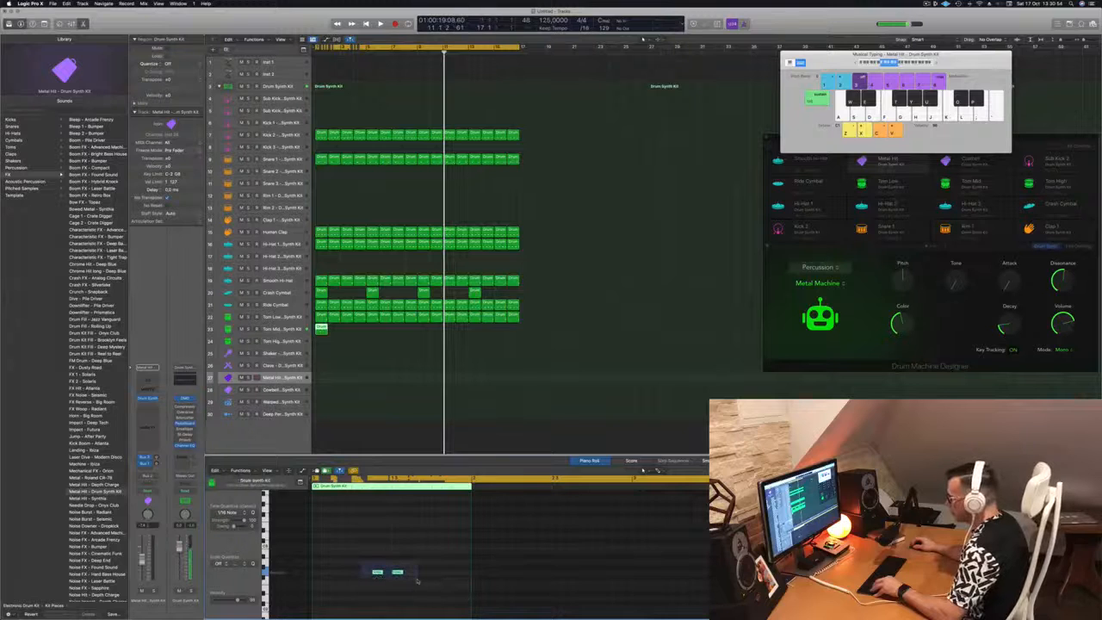
key("space")
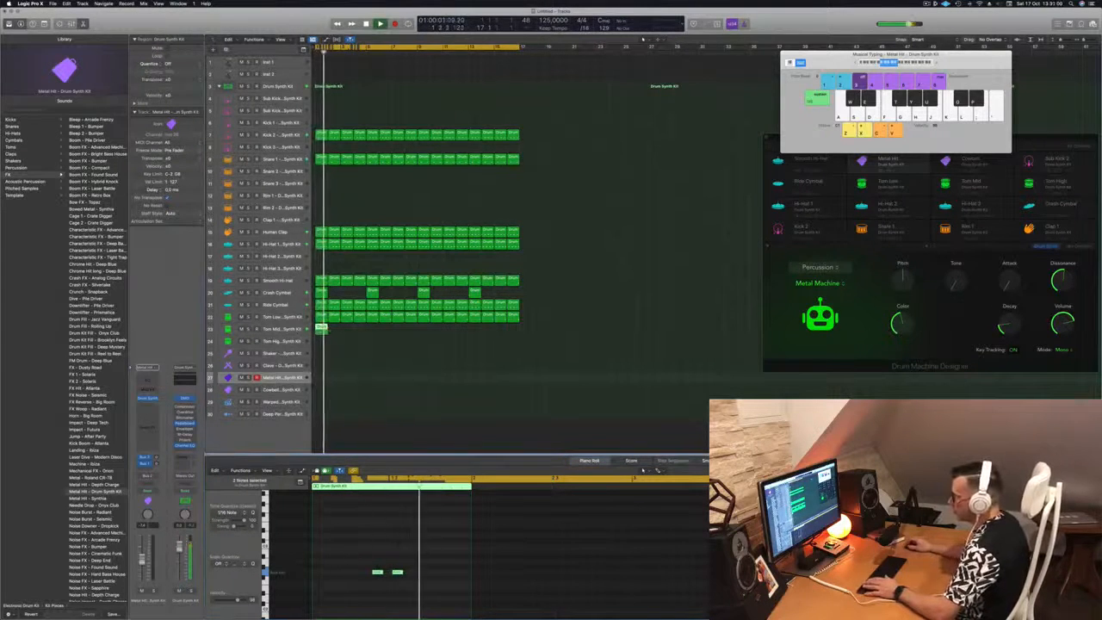
Compare the Tom Mid and Tom Low patterns by soloing each track during playback from the start.
left_click(295, 332)
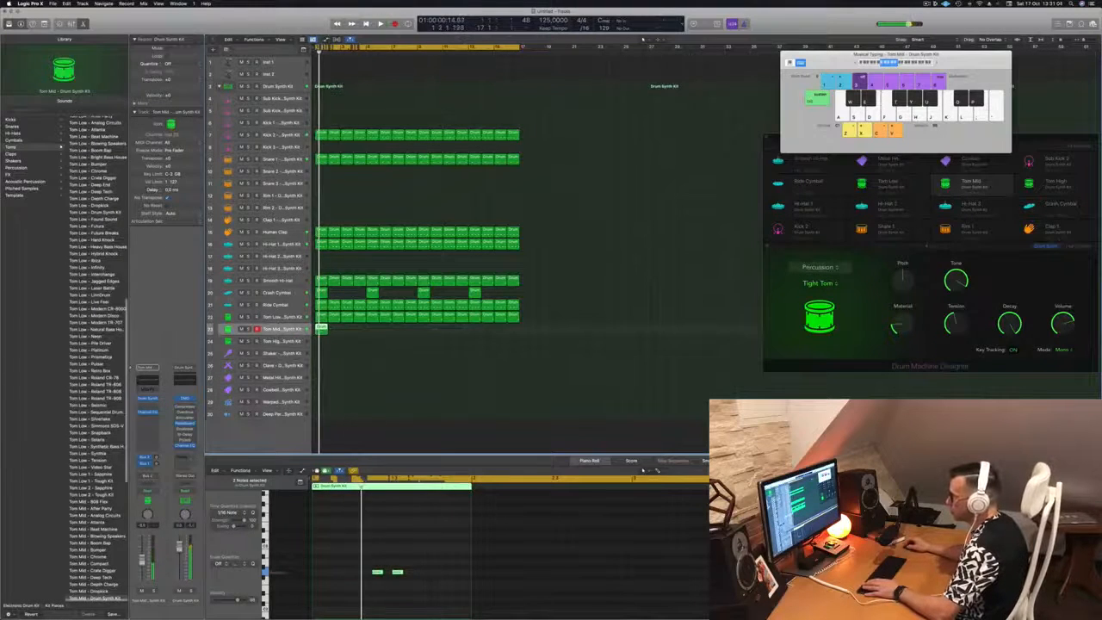
key("space")
key("s")
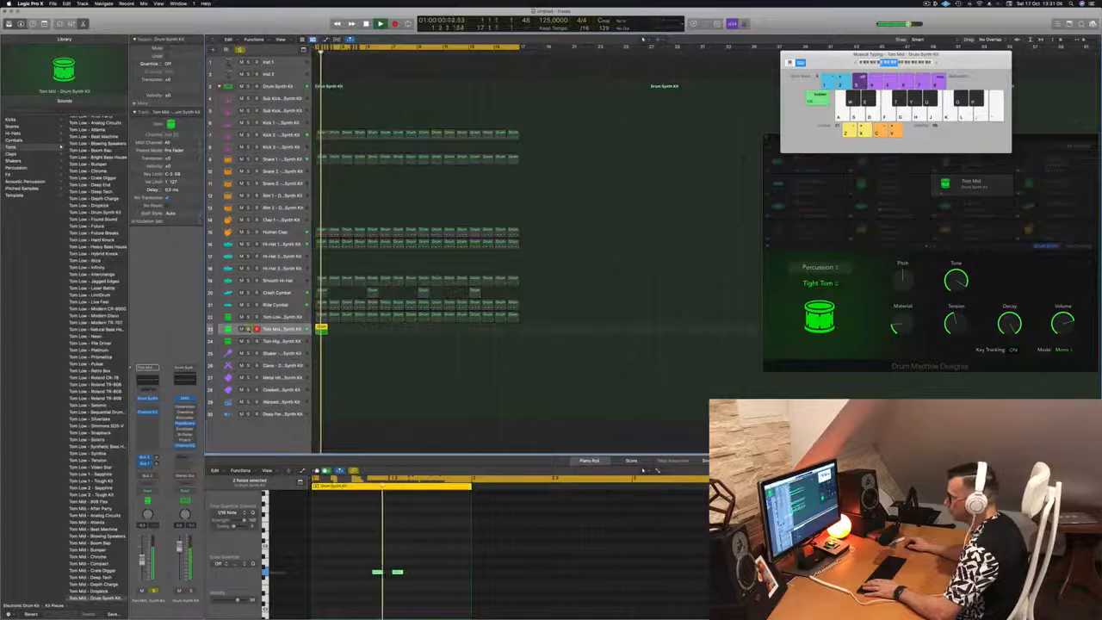
key("s")
left_click(247, 317)
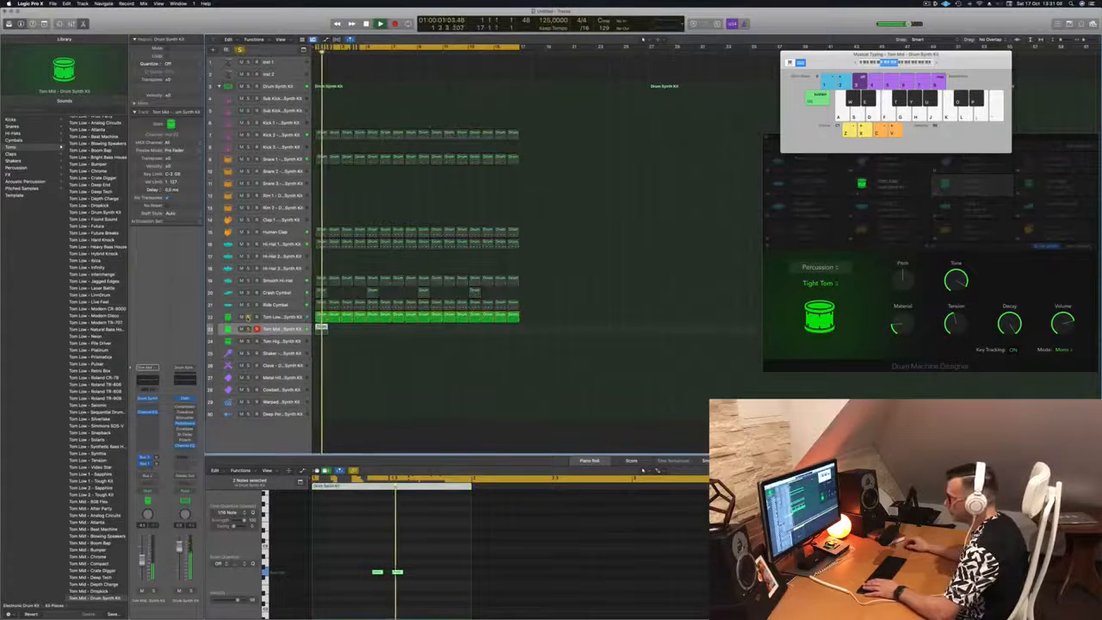
left_click(248, 316)
key("Return")
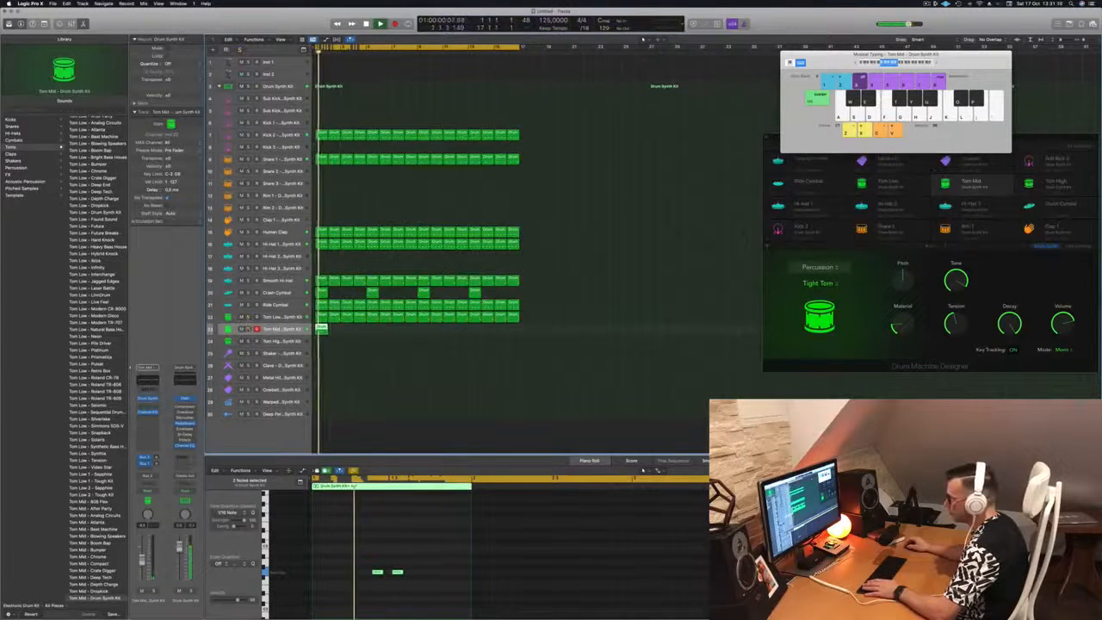
left_click(247, 317)
left_click(247, 317)
left_click(247, 317)
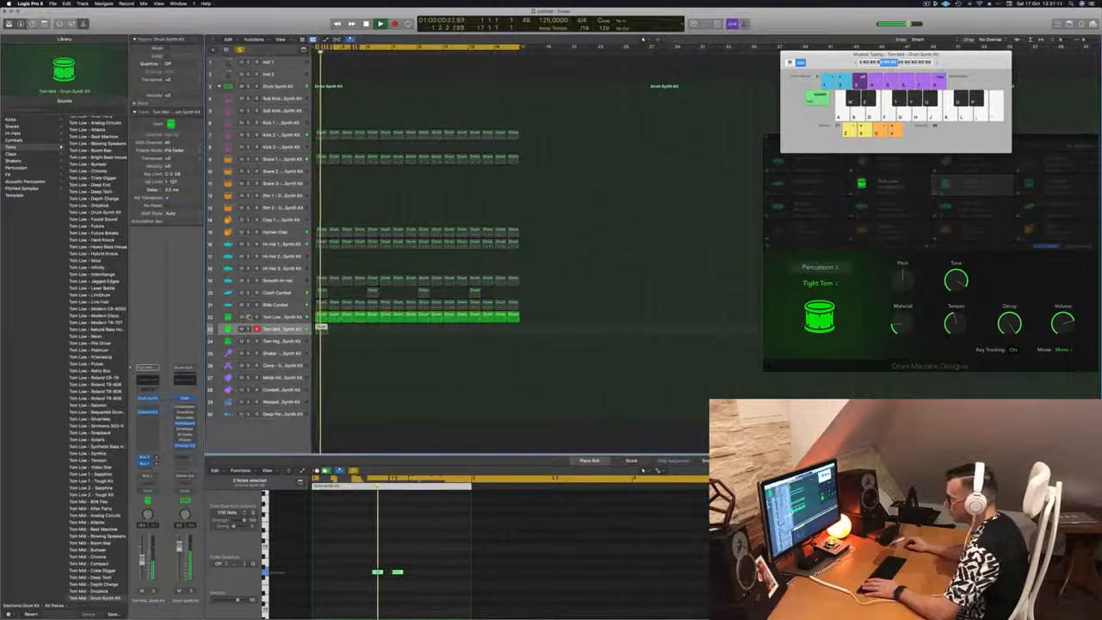
left_click(248, 317)
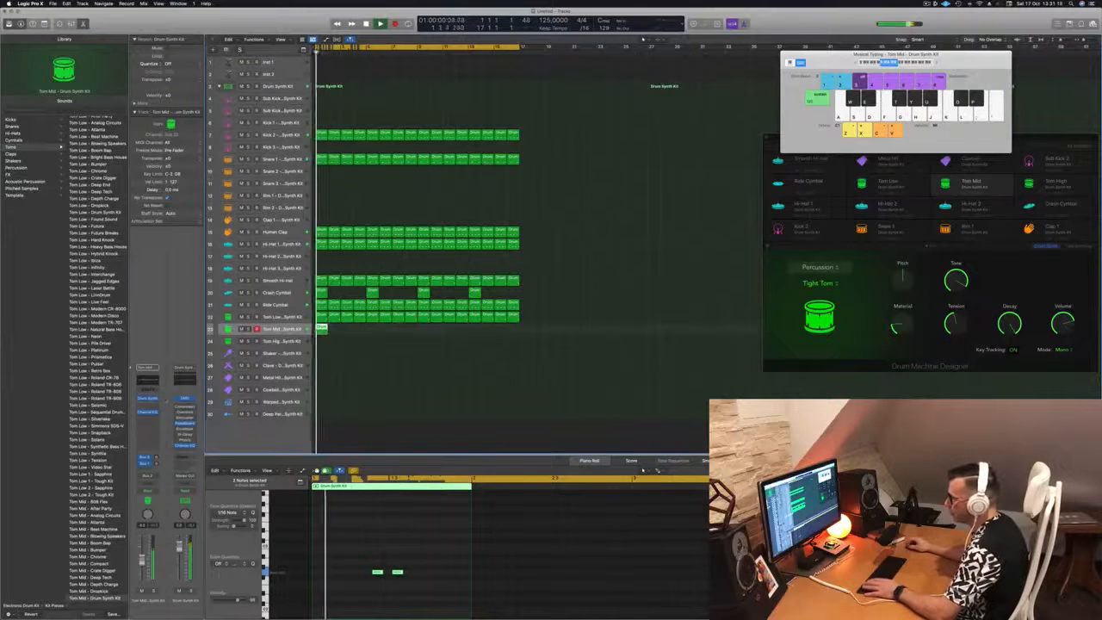
Open the Tom Mid track's Drum Synth and switch its model from Tight Tom to Deep Tom.
left_click(149, 399)
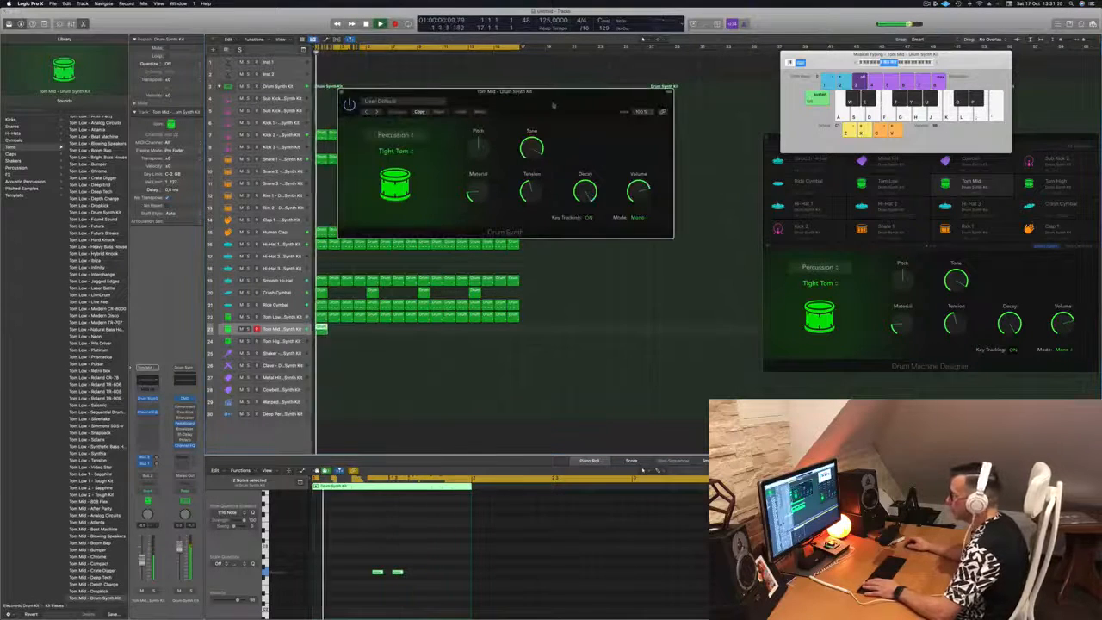
left_click_drag(553, 105, 708, 145)
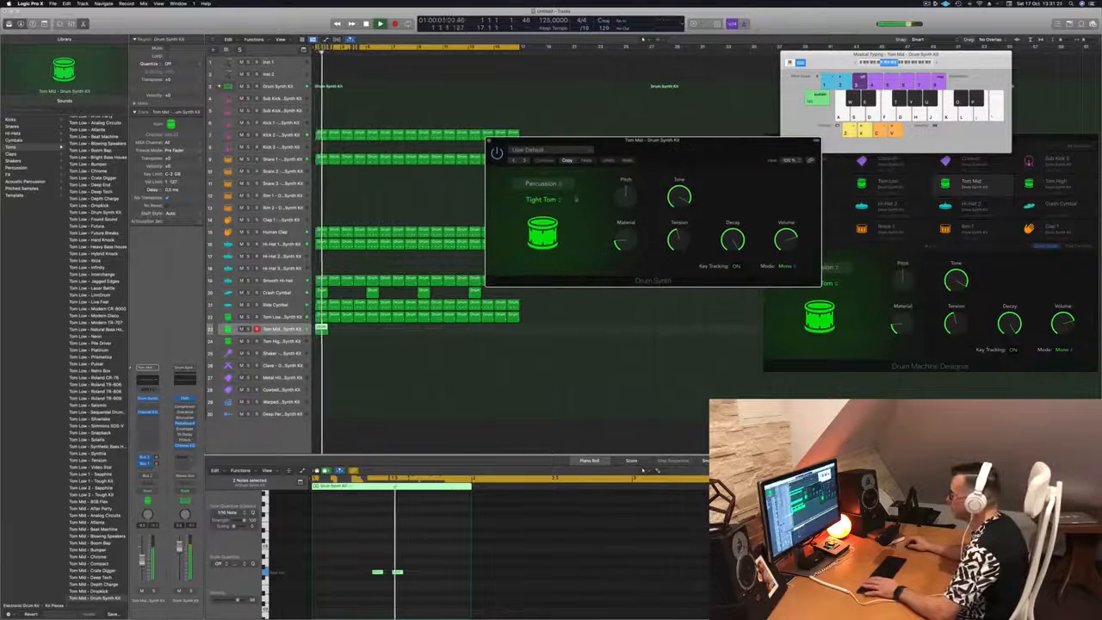
left_click(558, 200)
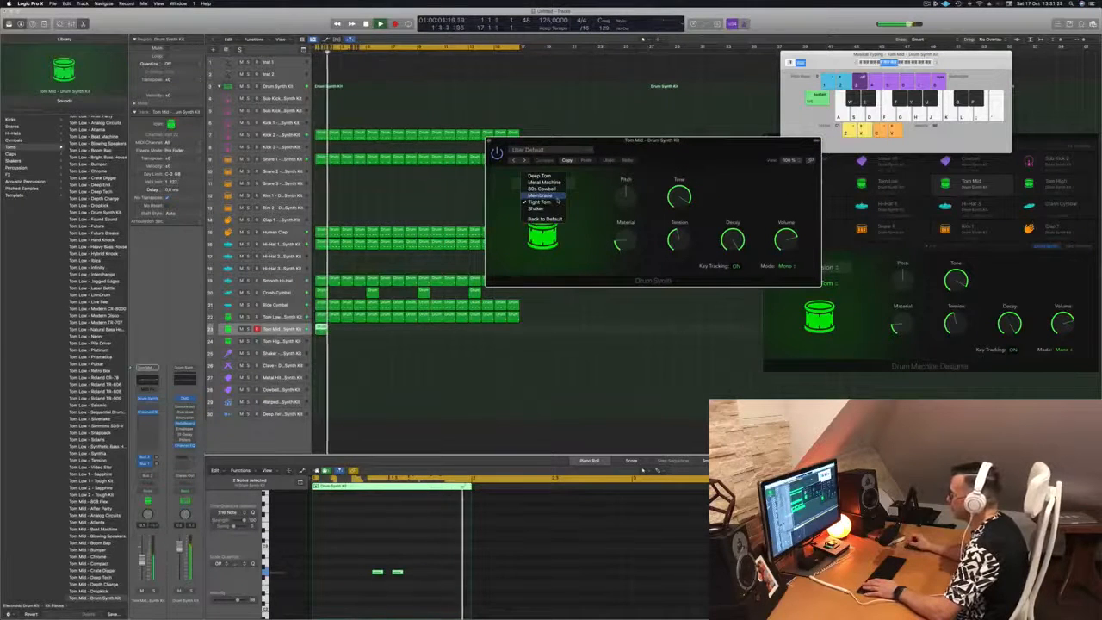
left_click(551, 176)
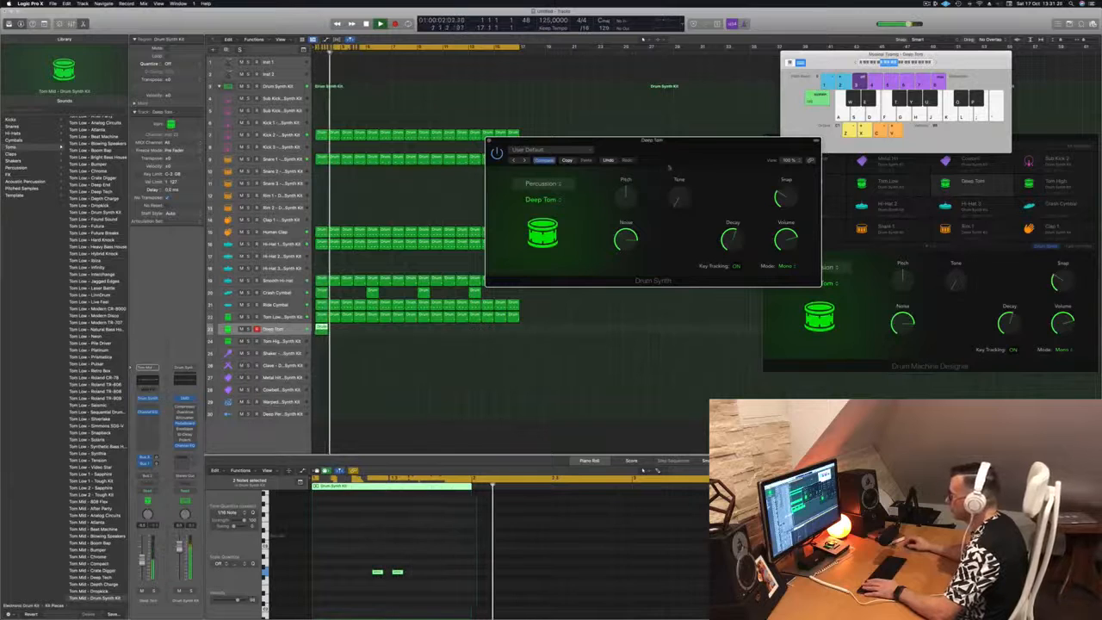
Raise the Deep Tom's pitch slightly and repeat its region across all 16 bars, replaying the beat.
left_click_drag(699, 149, 613, 155)
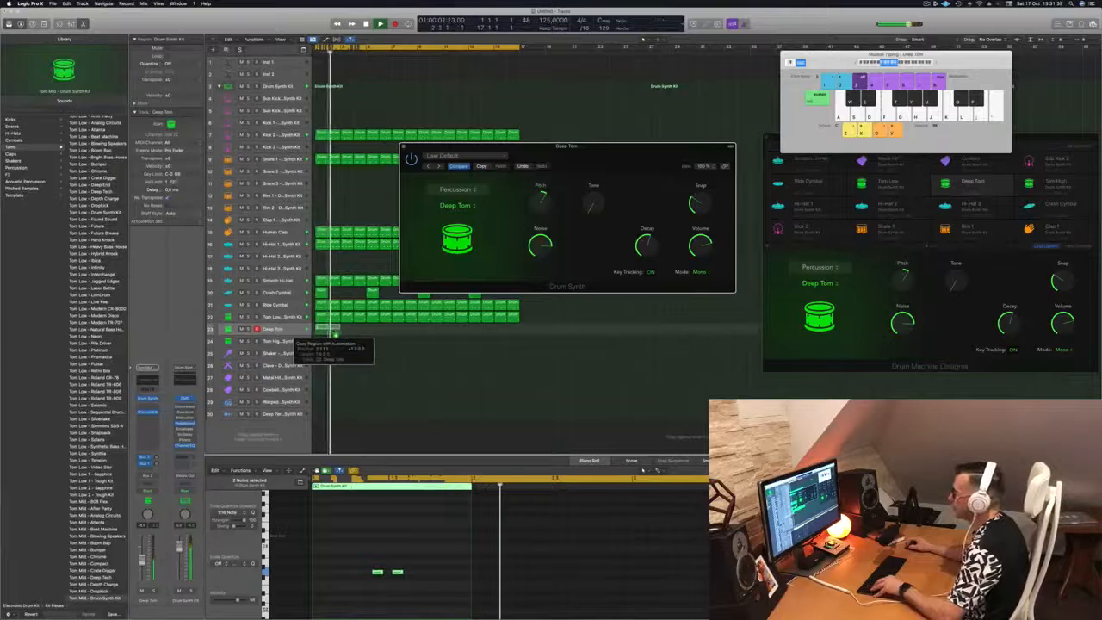
left_click_drag(333, 333, 426, 338)
key("Return")
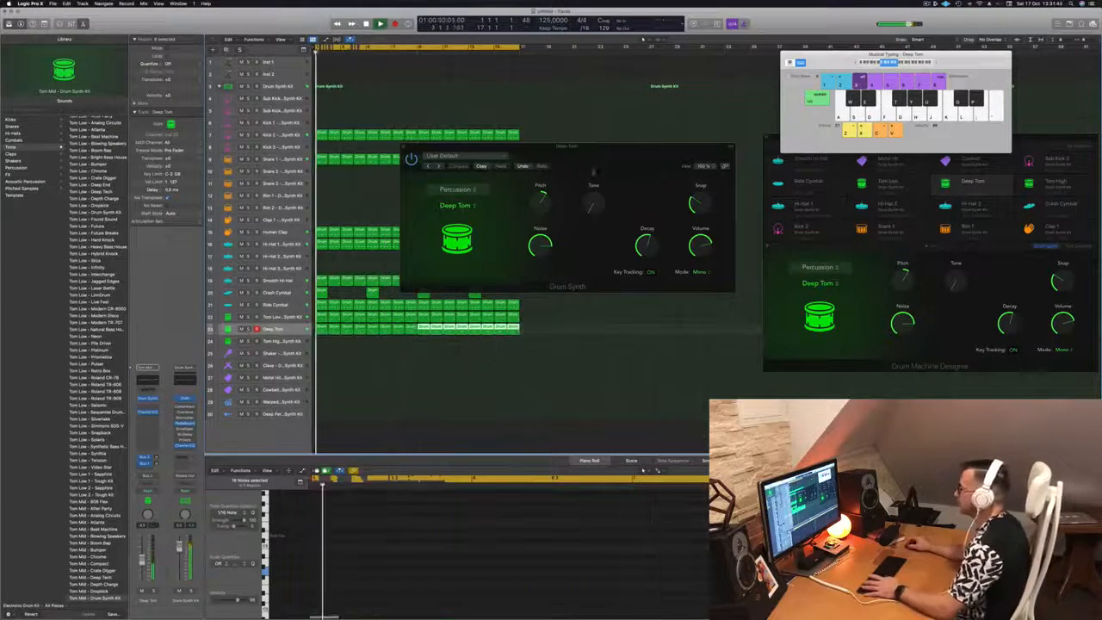
Return the Deep Tom's pitch to centre, raise its tone and reduce its noise while the beat plays.
left_click_drag(595, 172, 646, 206)
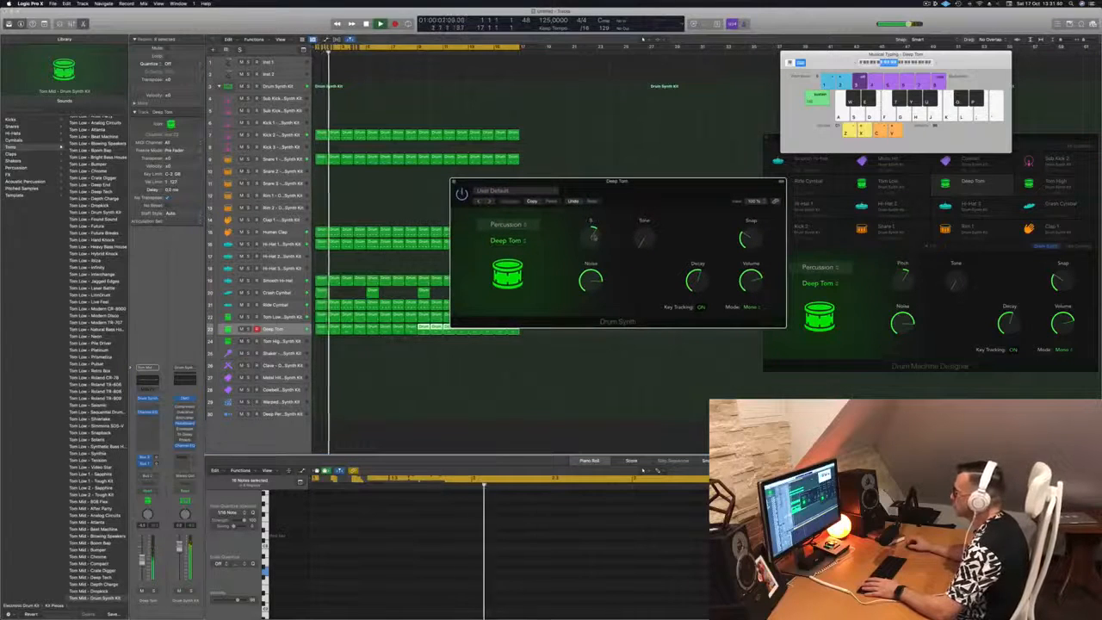
left_click_drag(593, 236, 642, 238)
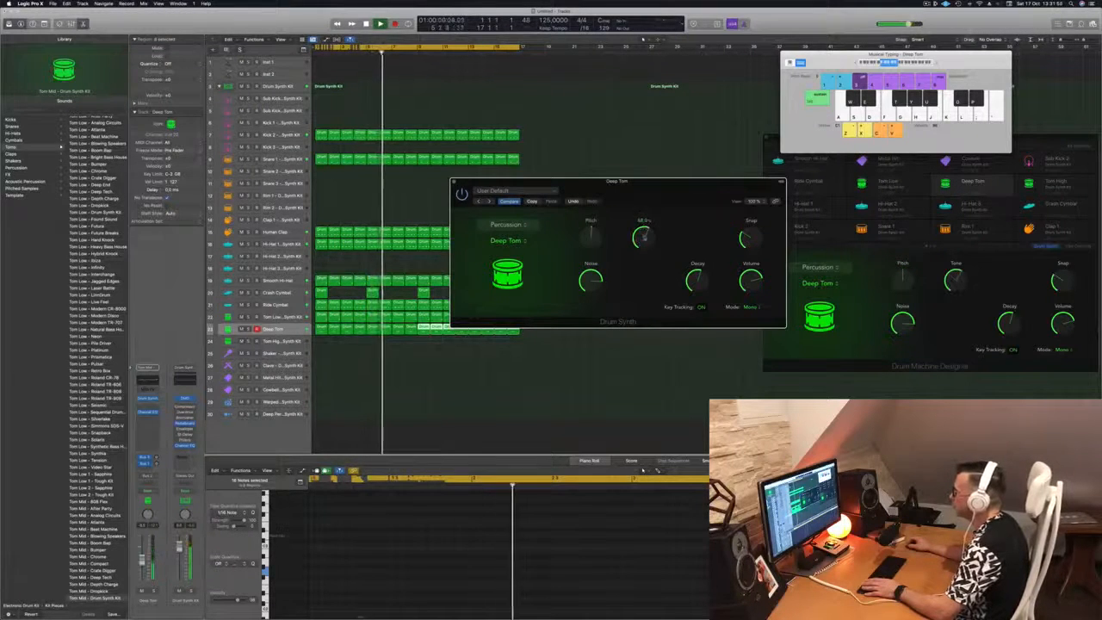
left_click_drag(617, 182, 626, 153)
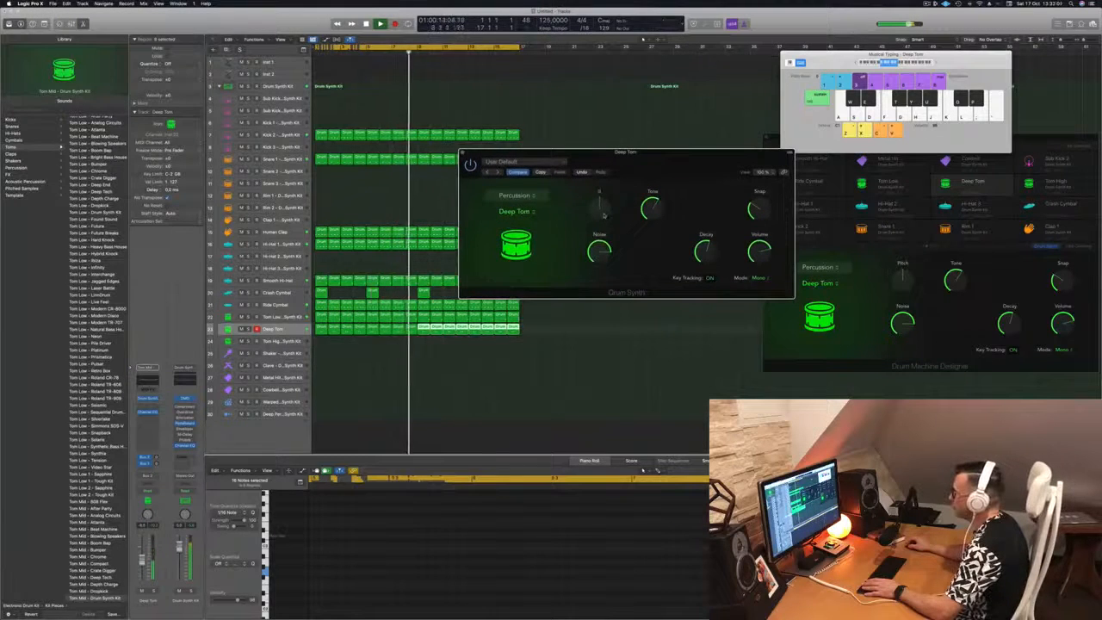
left_click_drag(639, 152, 645, 151)
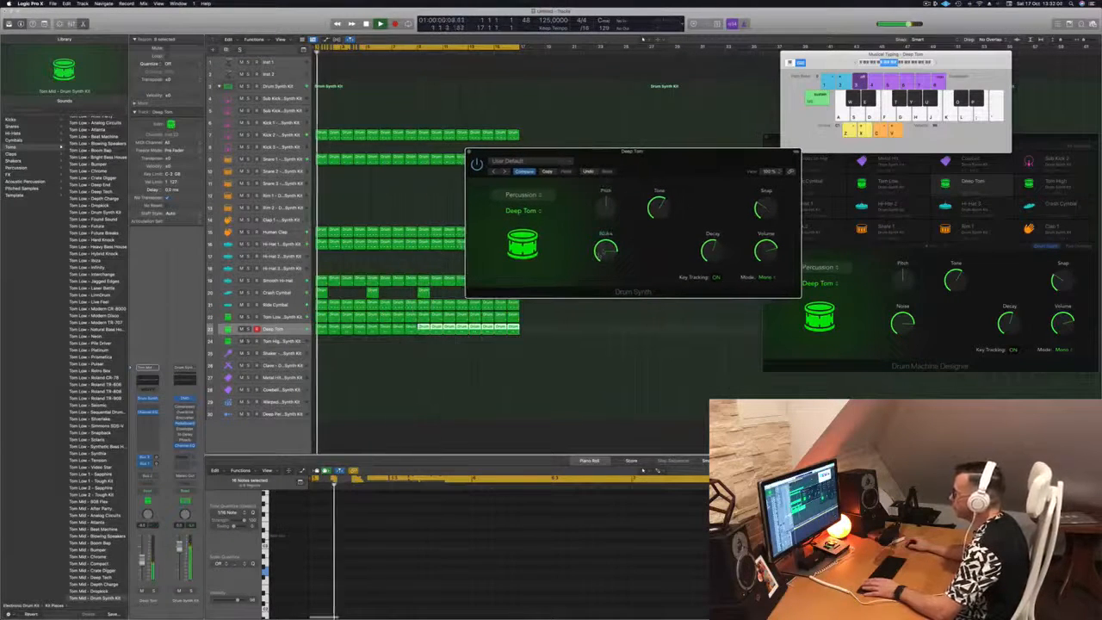
left_click_drag(605, 251, 604, 276)
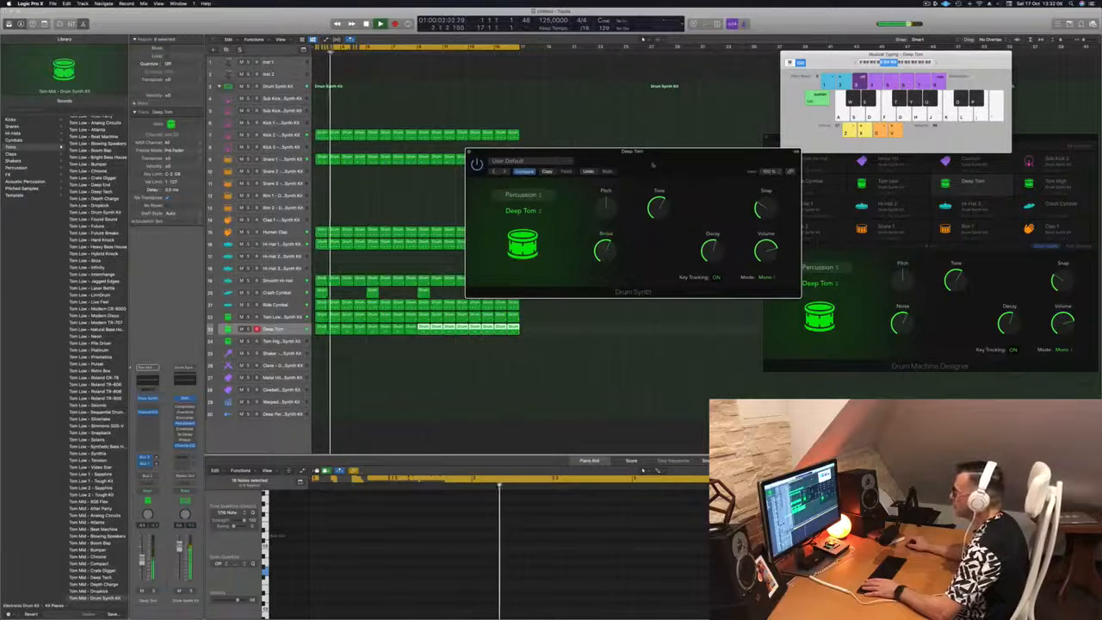
left_click_drag(642, 152, 611, 154)
key("super+w")
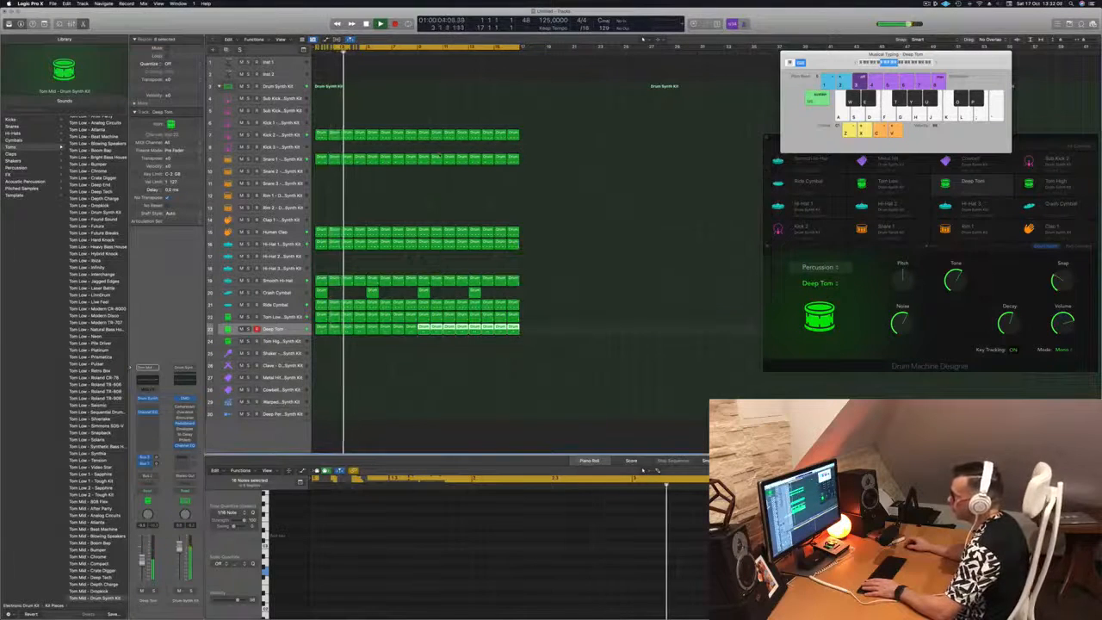
Check the Tom Low and Deep Tom patterns, and copy the first Deep Tom region to the Tom High track.
left_click(293, 319)
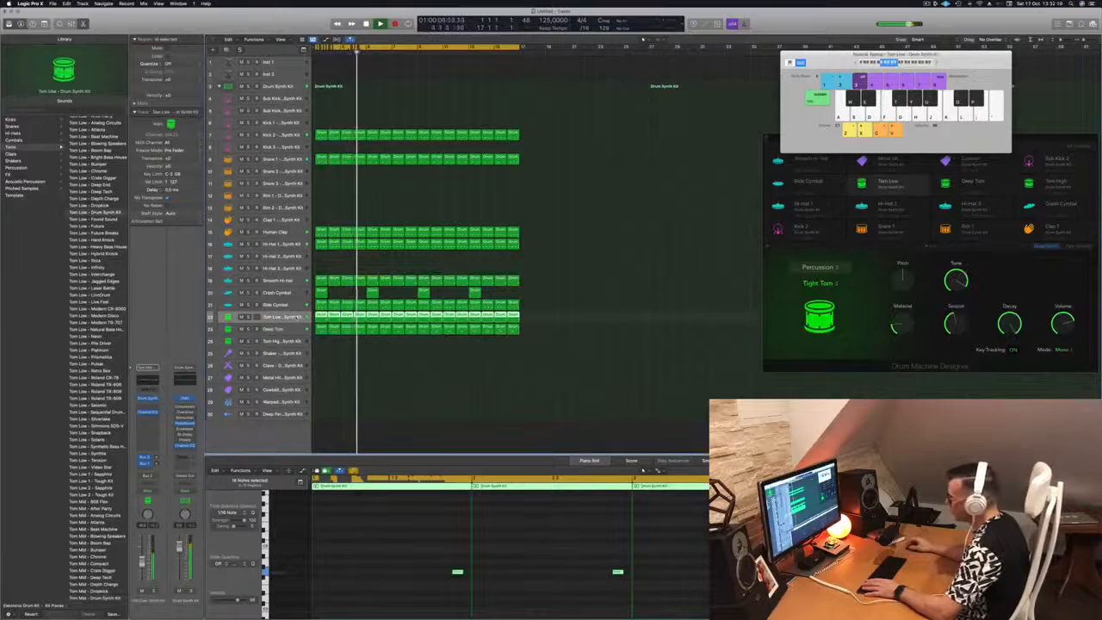
left_click(295, 330)
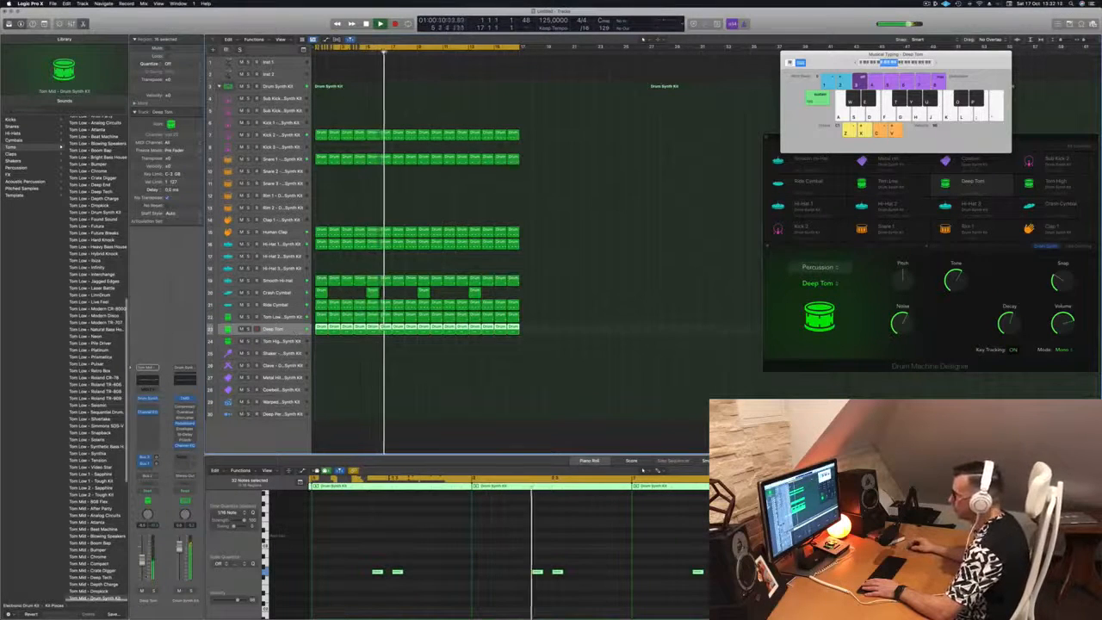
left_click(341, 347)
left_click(322, 329)
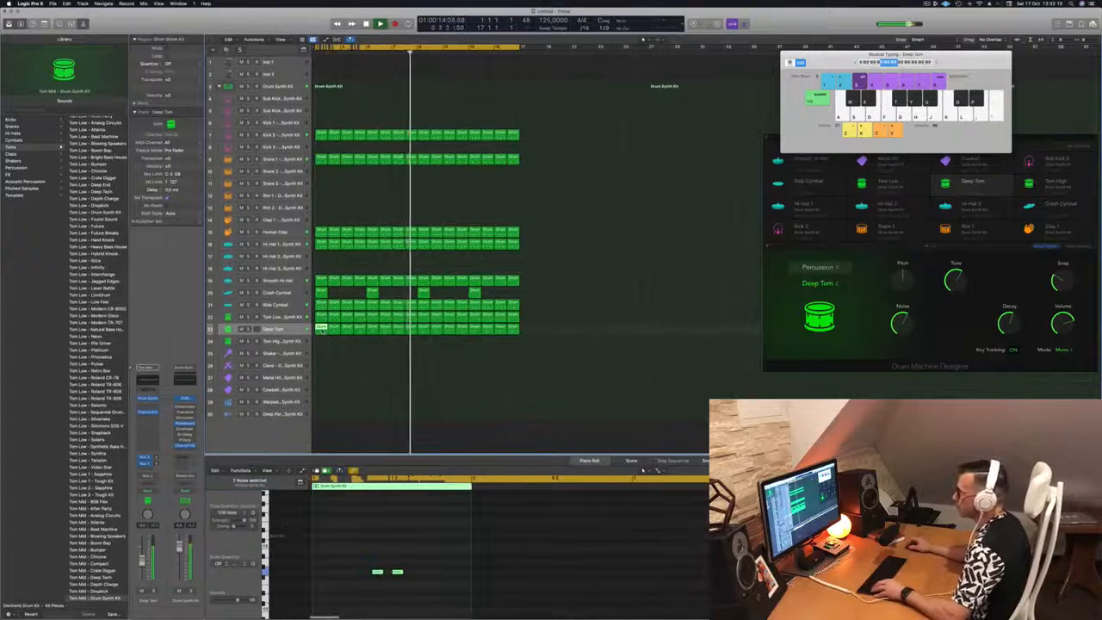
left_click_drag(322, 330, 322, 341)
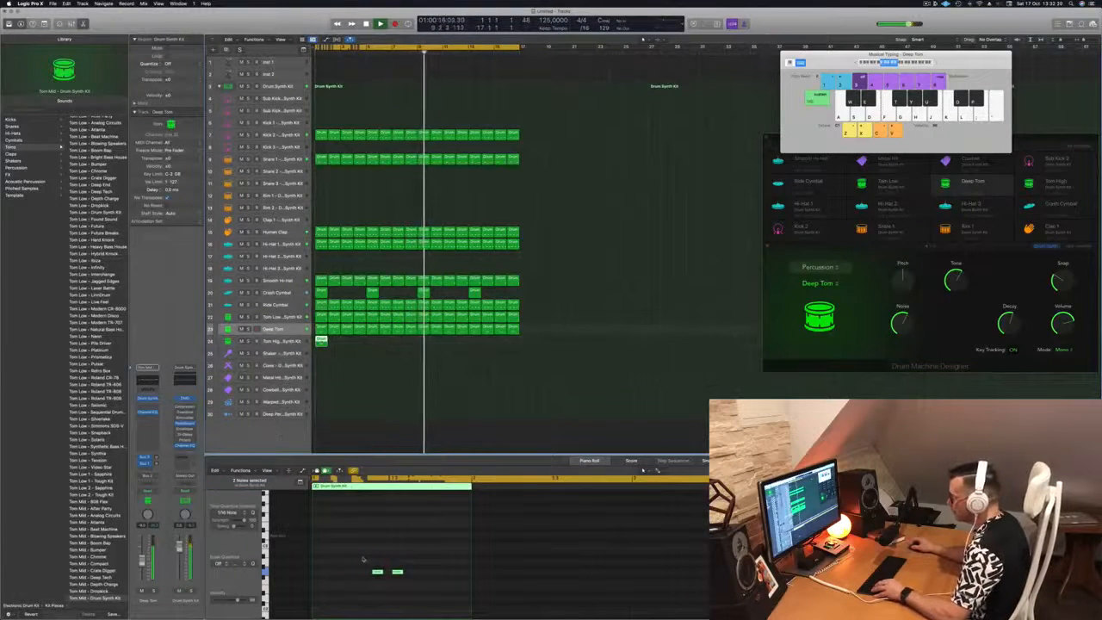
Transpose the Tom High region's two notes up several semitones and move them one beat earlier, replaying from the start.
key("alt+Up")
key("alt+Up")
key("alt+Up")
key("alt+Up")
key("alt+Up")
key("alt+Up")
key("alt+Up")
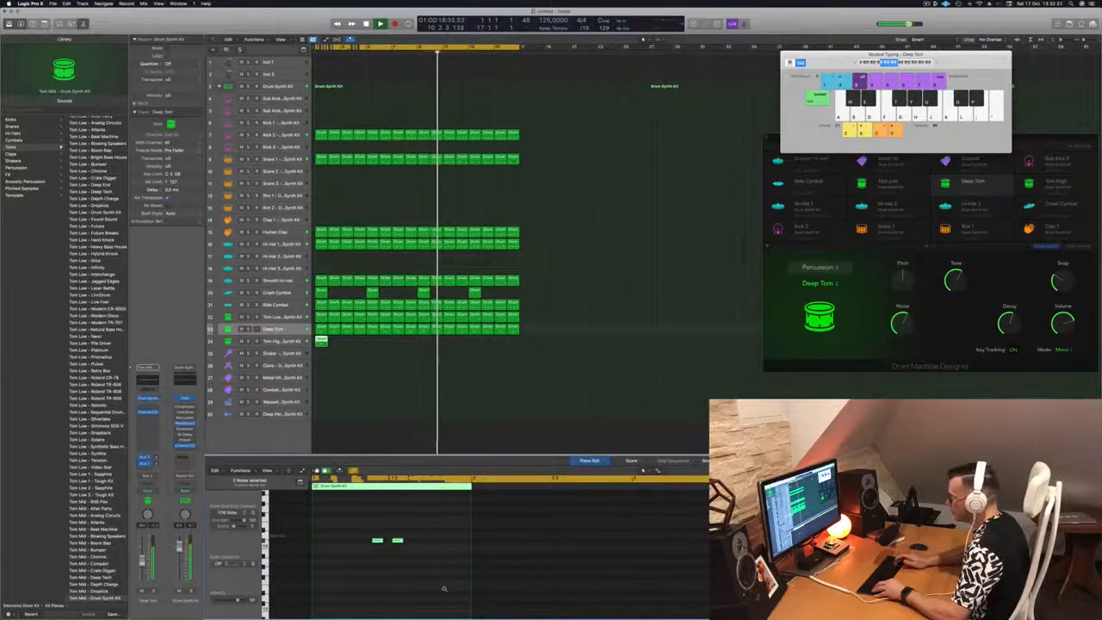
key("alt+Left")
key("alt+Left")
key("alt+Left")
key("alt+Left")
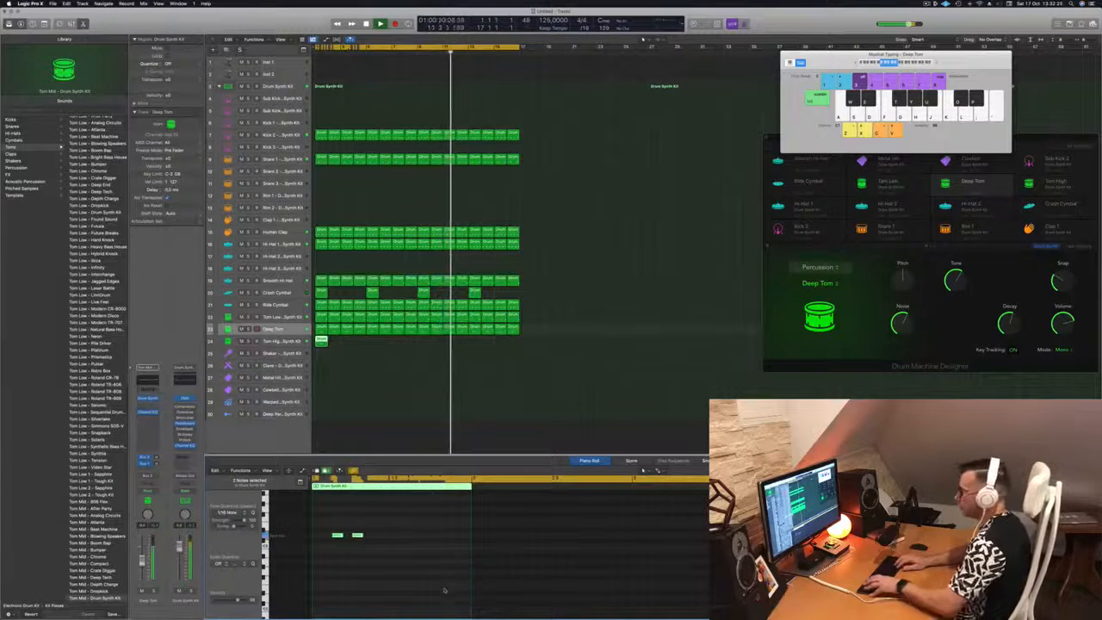
key("Return")
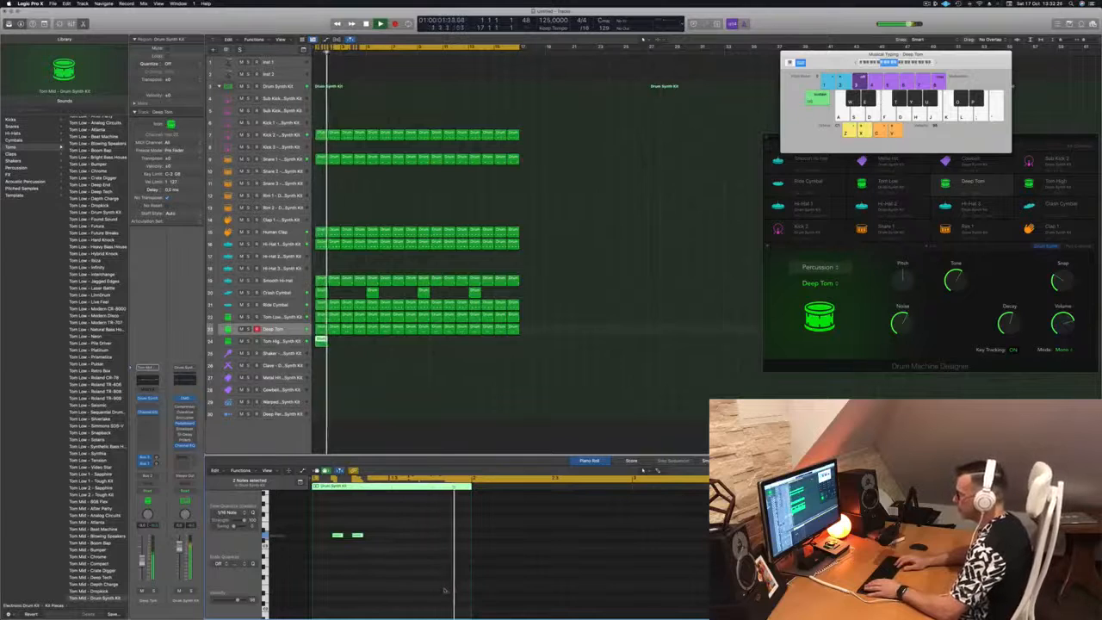
key("Return")
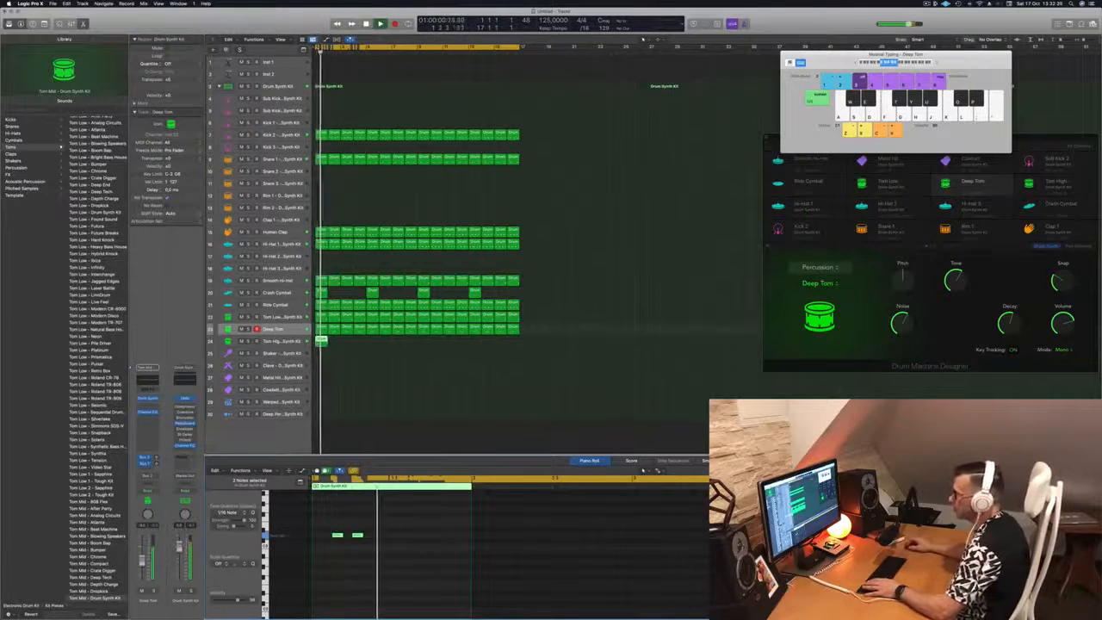
Open the Tom High track's Drum Synth and switch its model from Deep Tom to Membrane, auditioning the new sound.
left_click(285, 341)
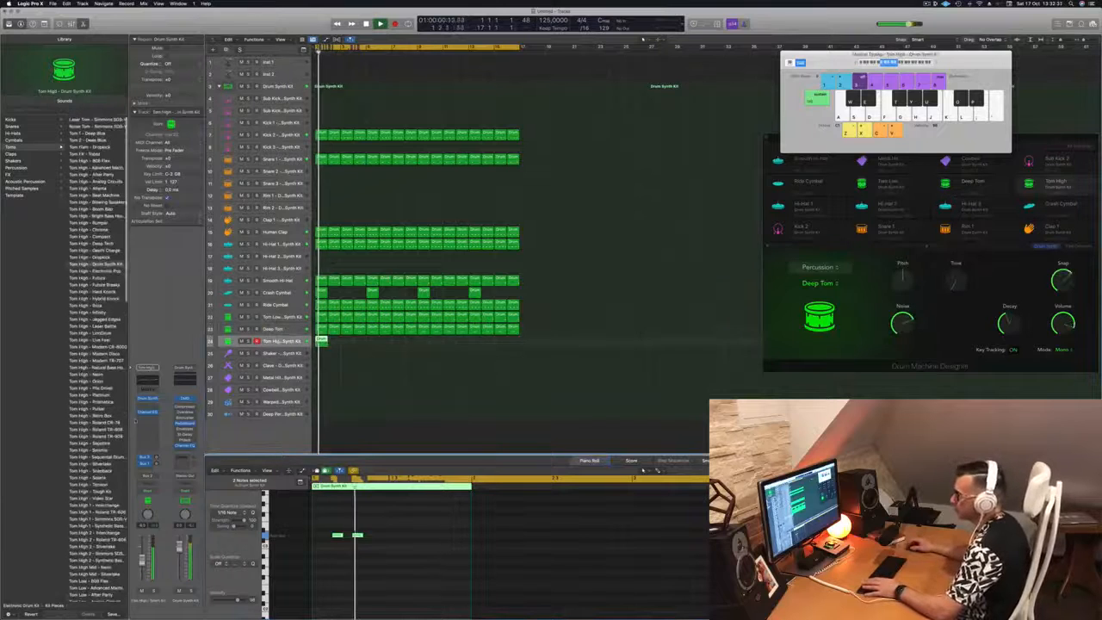
key("v")
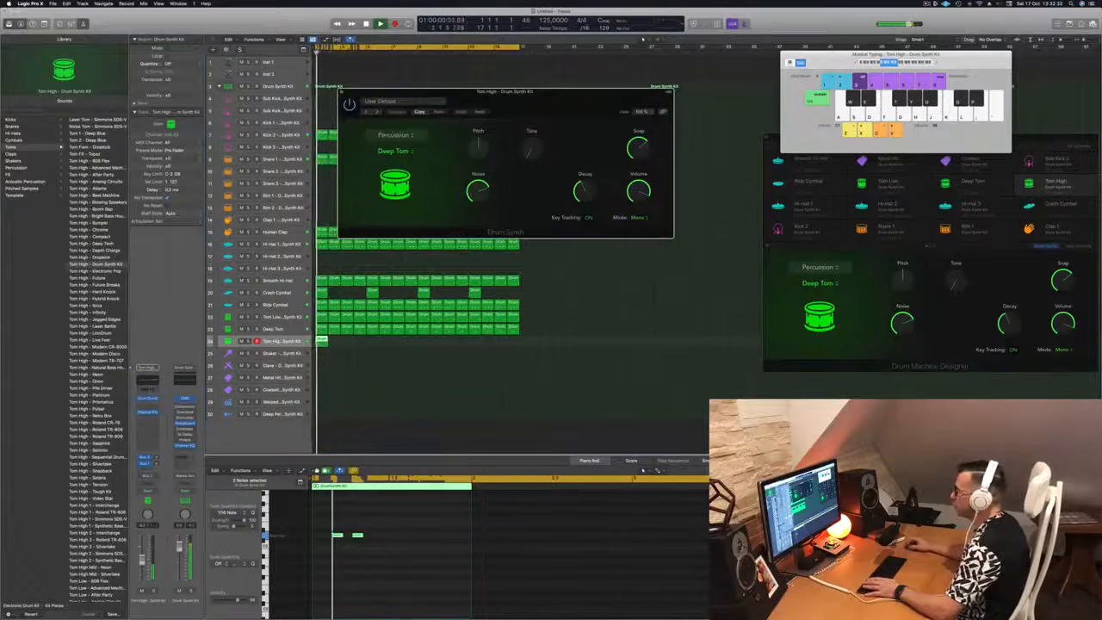
left_click_drag(505, 91, 632, 111)
left_click(540, 172)
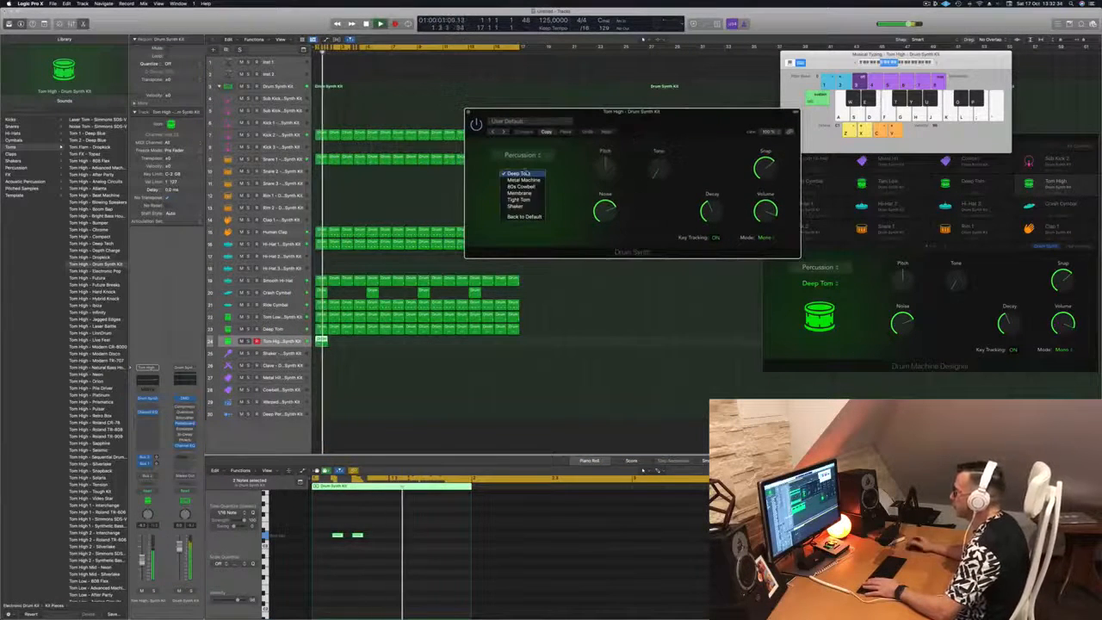
left_click(527, 173)
key("space")
left_click(527, 173)
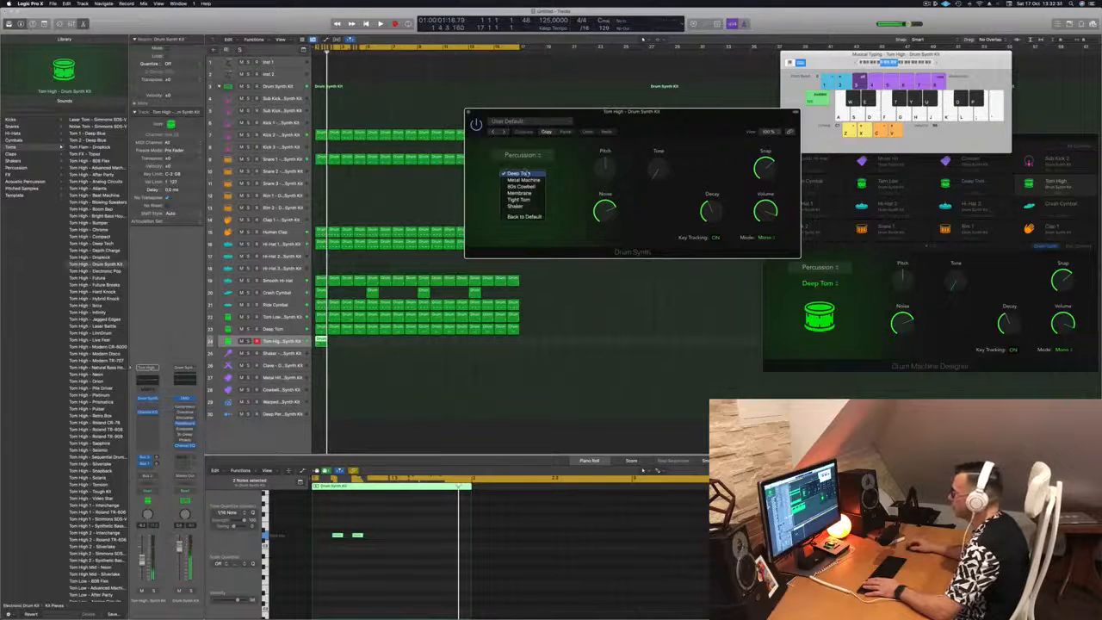
left_click(529, 194)
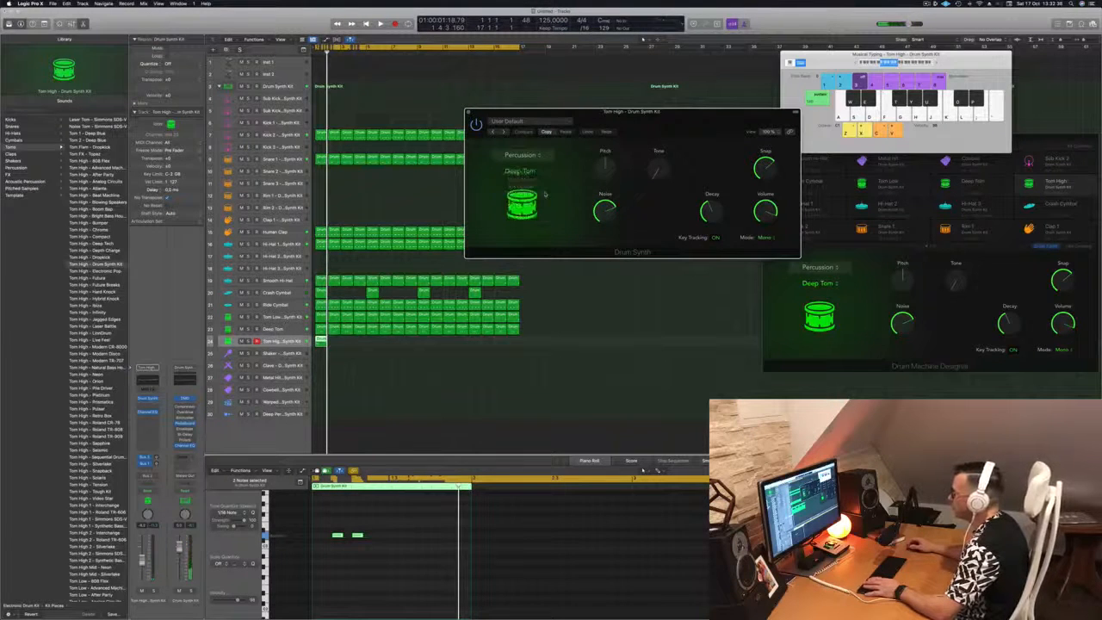
key("space")
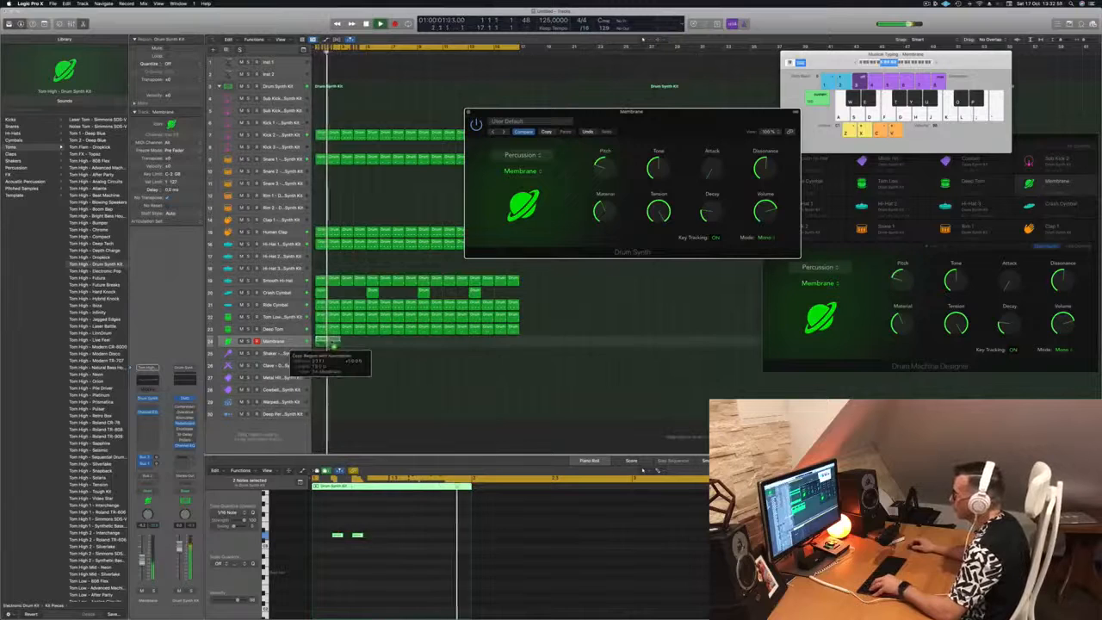
Repeat the Membrane track's one-bar region across all 16 bars.
left_click_drag(331, 342, 372, 343)
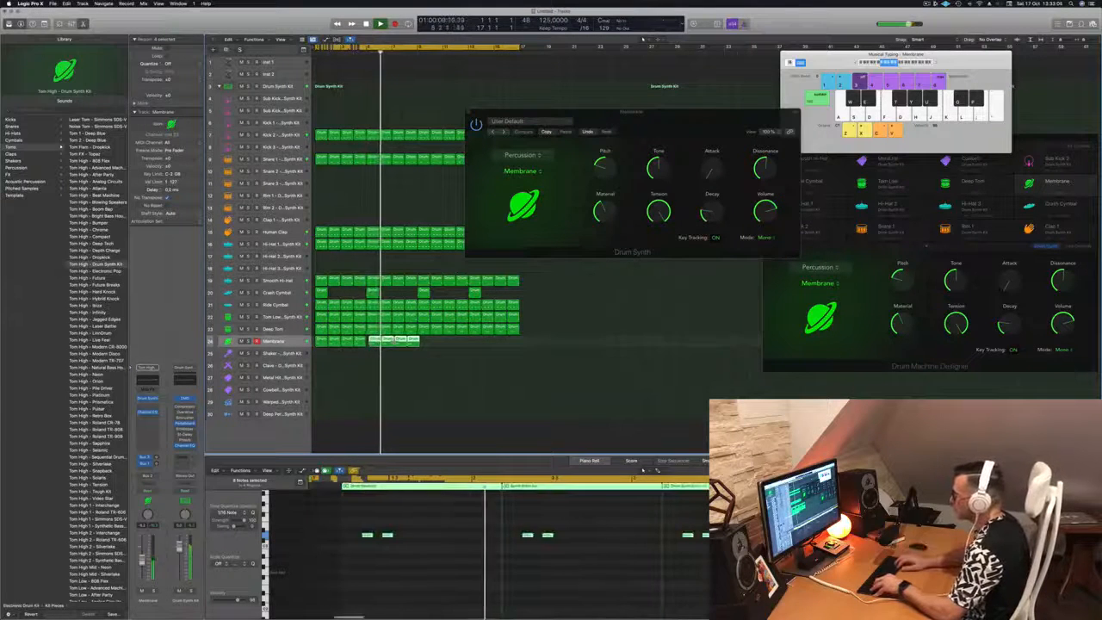
left_click(409, 339)
mouse_move(412, 345)
left_mouse_down()
mouse_move(321, 343)
mouse_move(432, 348)
left_mouse_up()
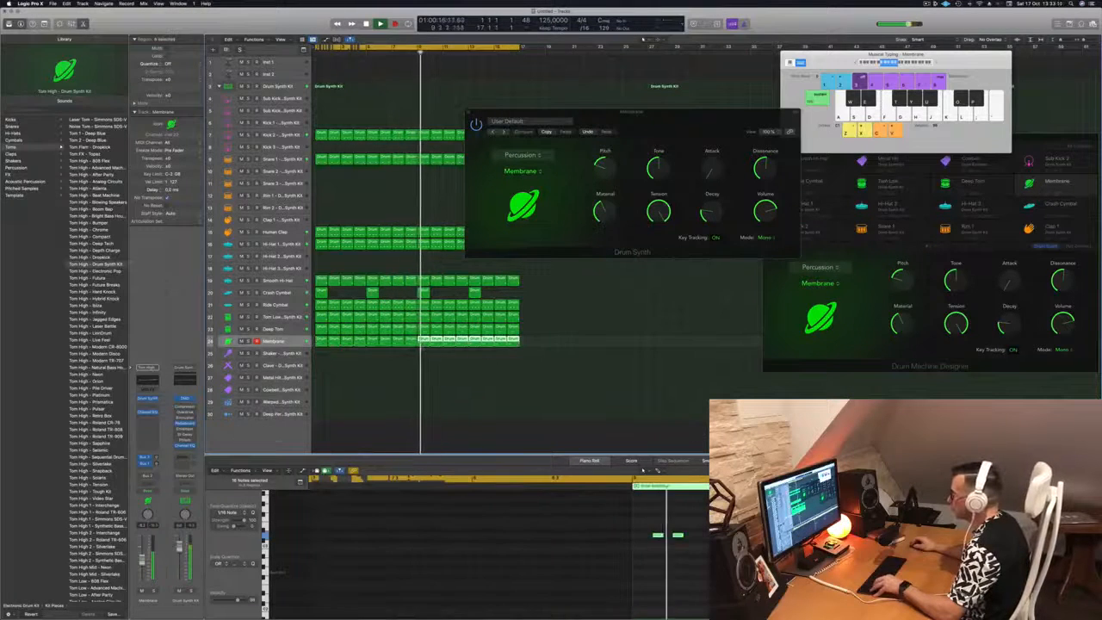
Raise the Membrane's pitch to its centre setting, compare it with the Deep Tom track during playback, and close its Drum Synth.
left_click_drag(652, 114, 681, 115)
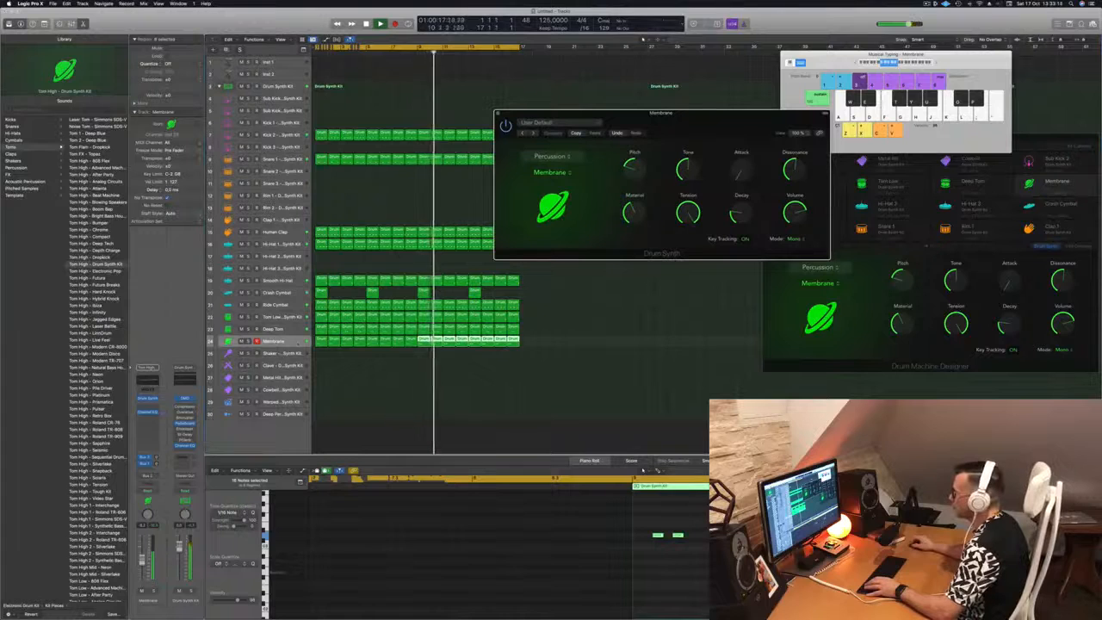
left_click(297, 344)
left_click(401, 408)
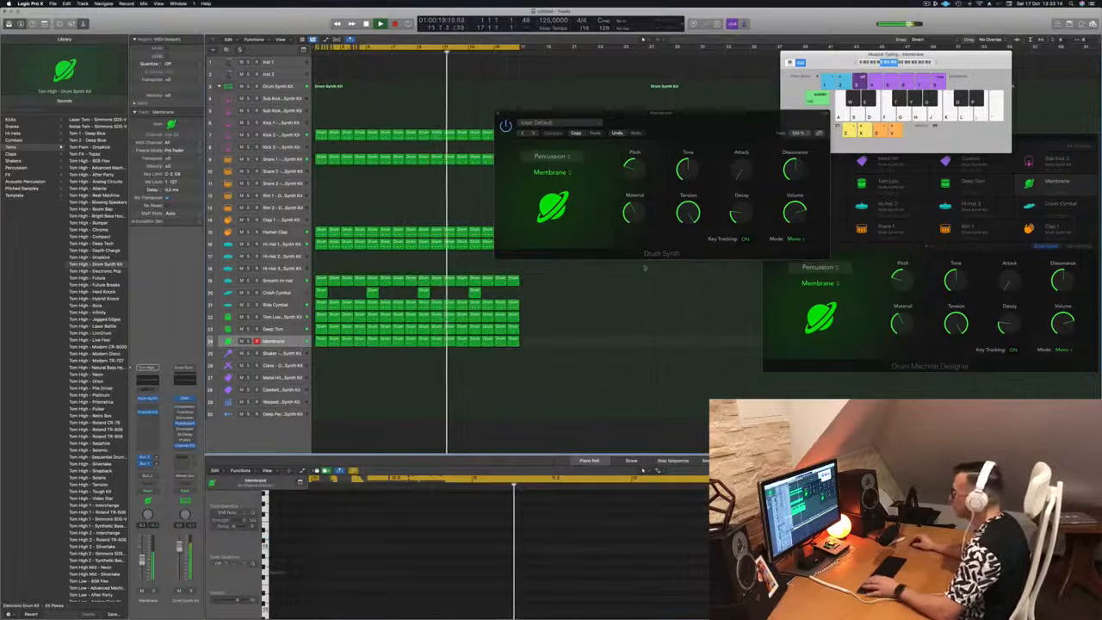
left_click_drag(633, 167, 637, 149)
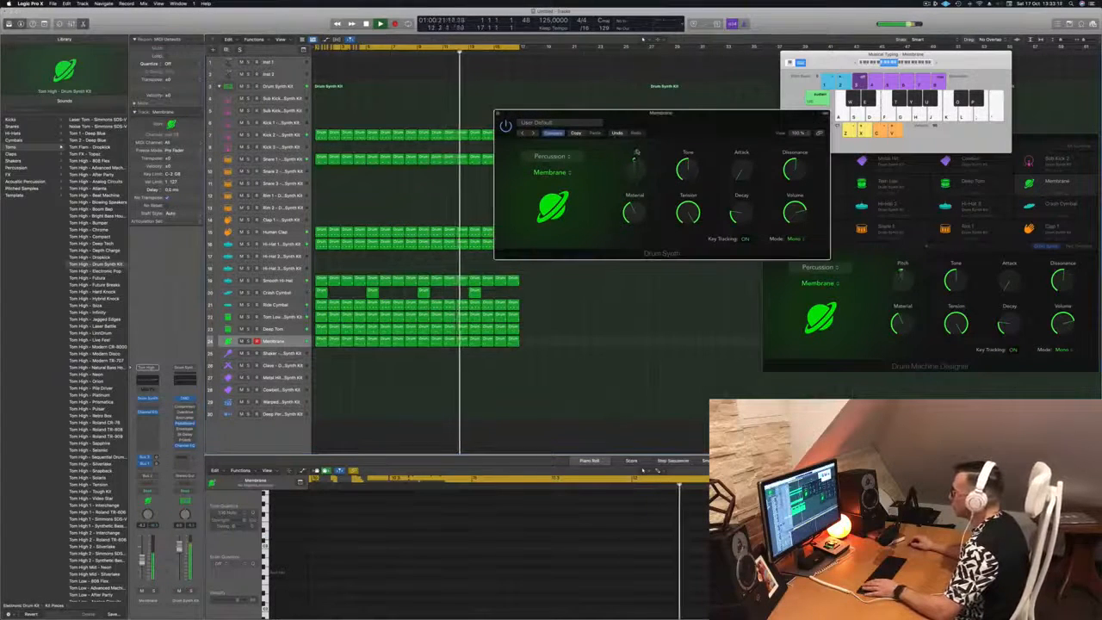
left_click_drag(680, 113, 675, 146)
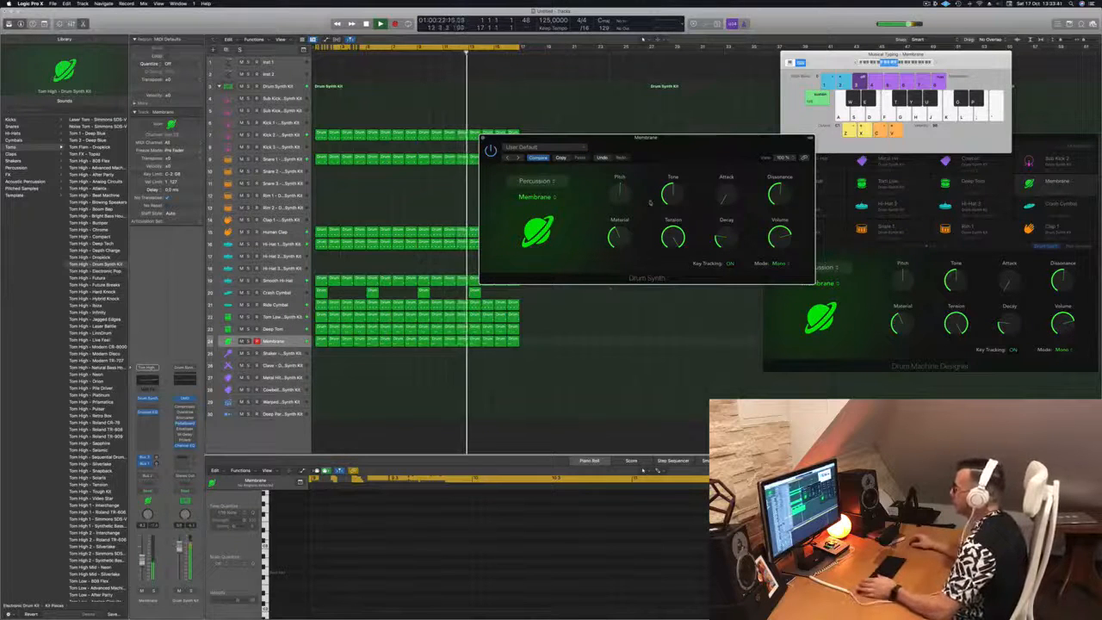
left_click_drag(696, 150, 761, 218)
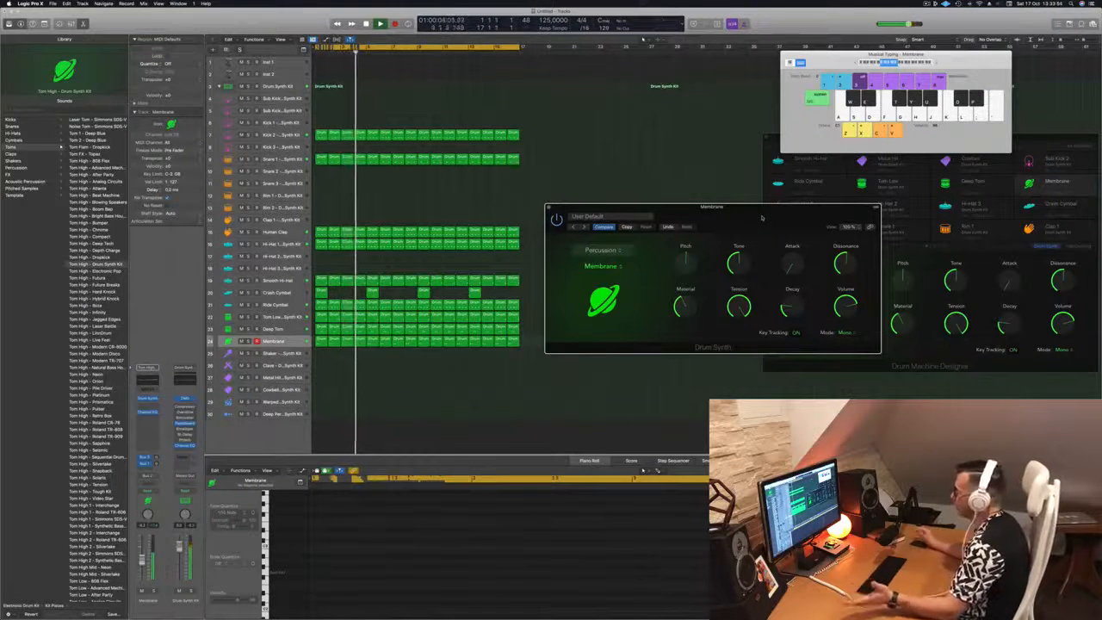
left_click_drag(761, 218, 740, 225)
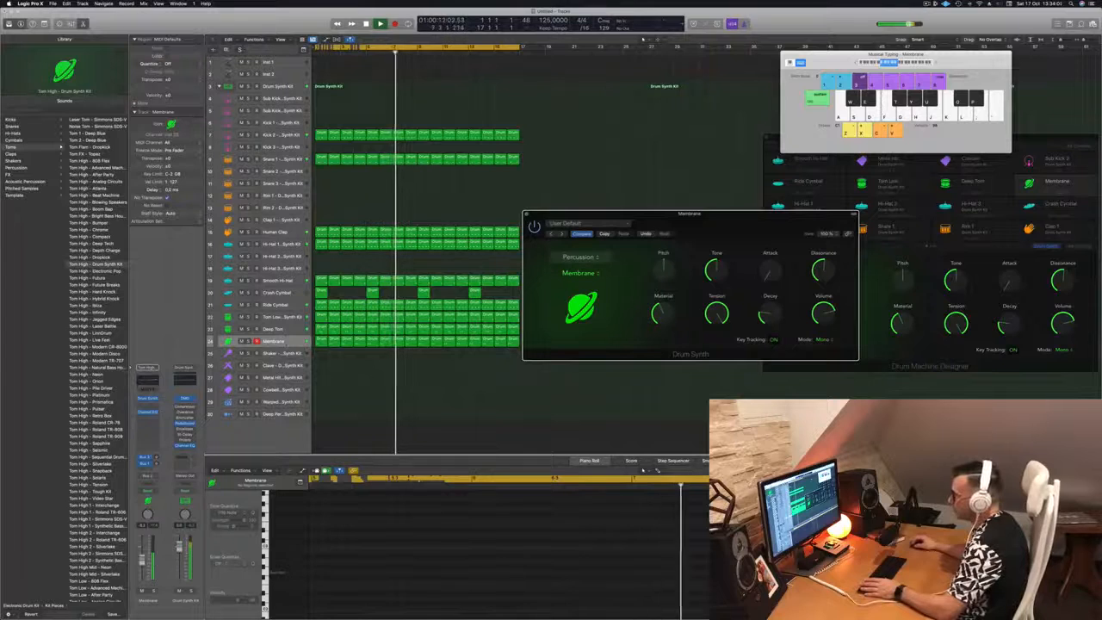
left_click(284, 330)
left_click(285, 342)
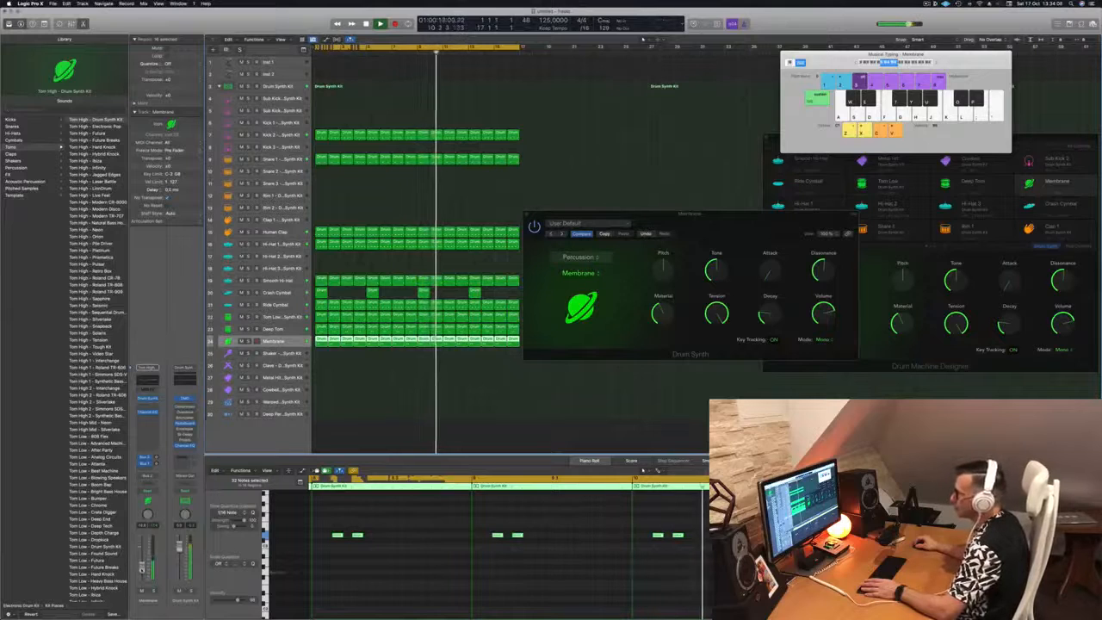
left_click_drag(723, 234, 713, 239)
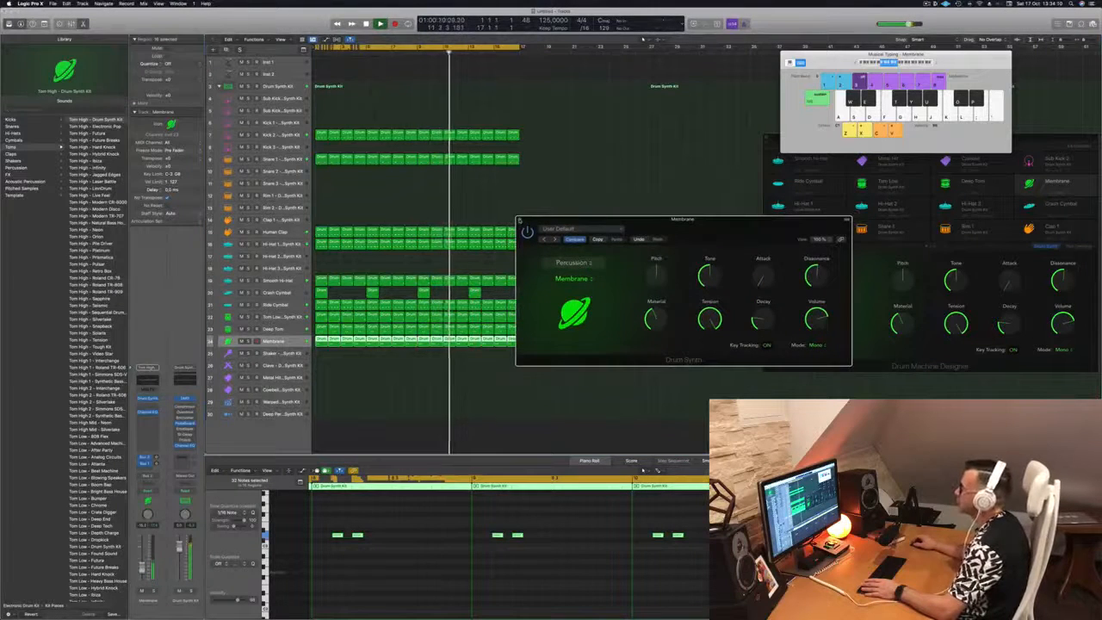
left_click(520, 221)
Insert a stereo Stereo Delay effect on the Human Clap track.
left_click(287, 234)
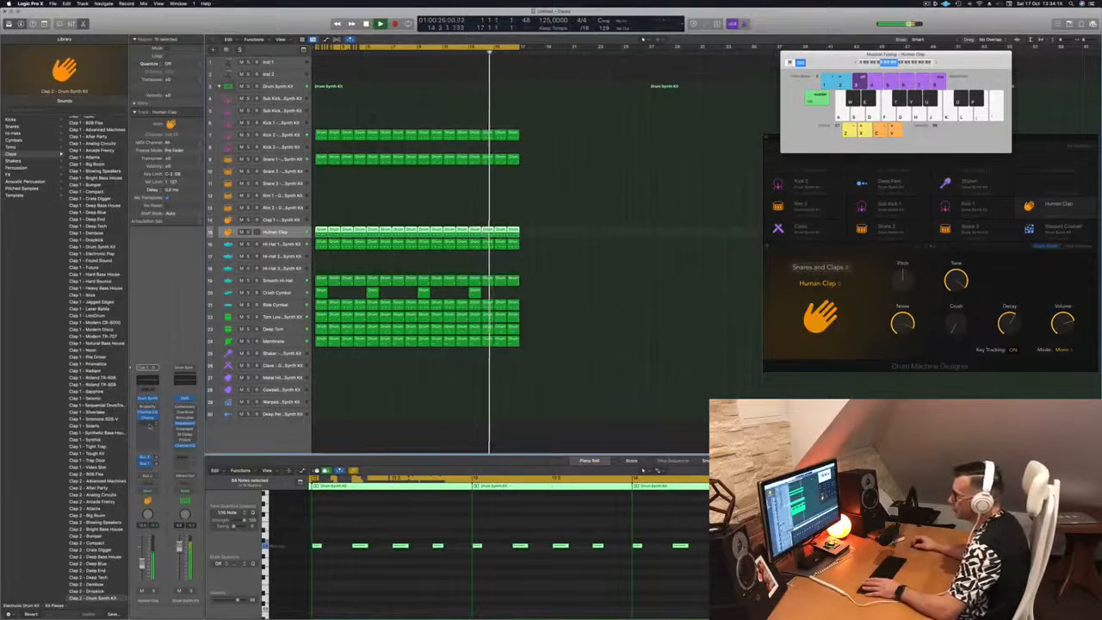
left_click(147, 422)
mouse_move(163, 487)
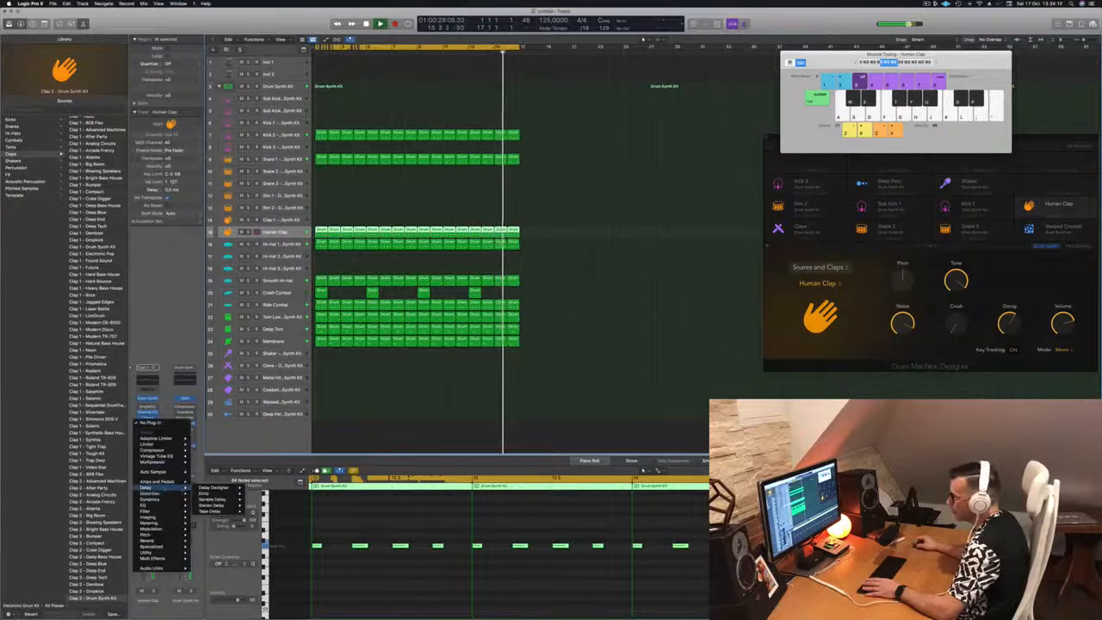
mouse_move(215, 488)
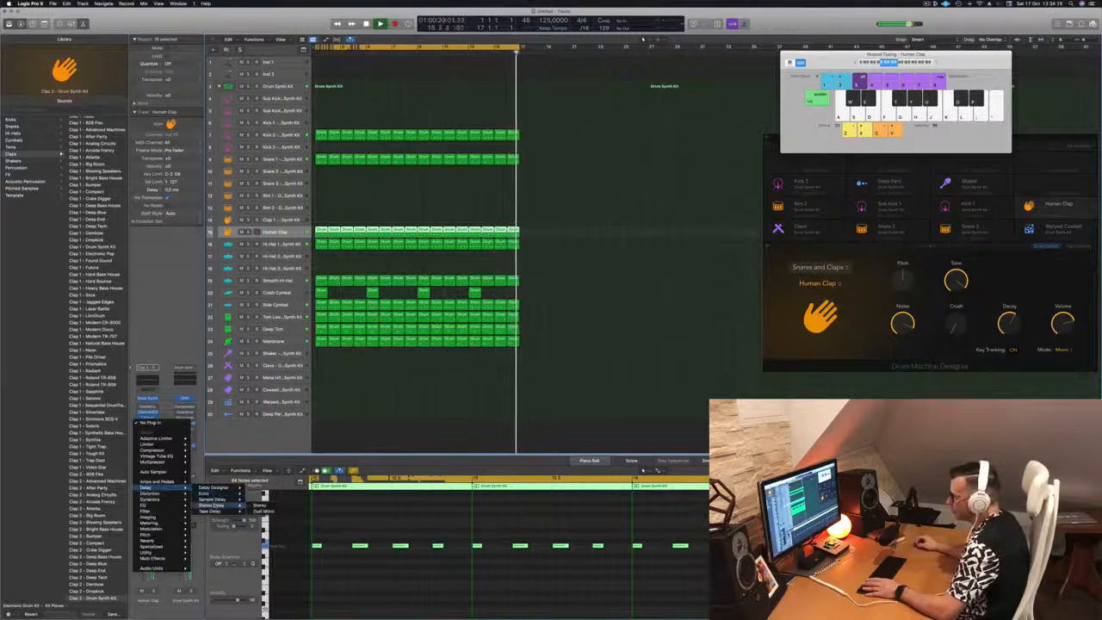
left_click(258, 488)
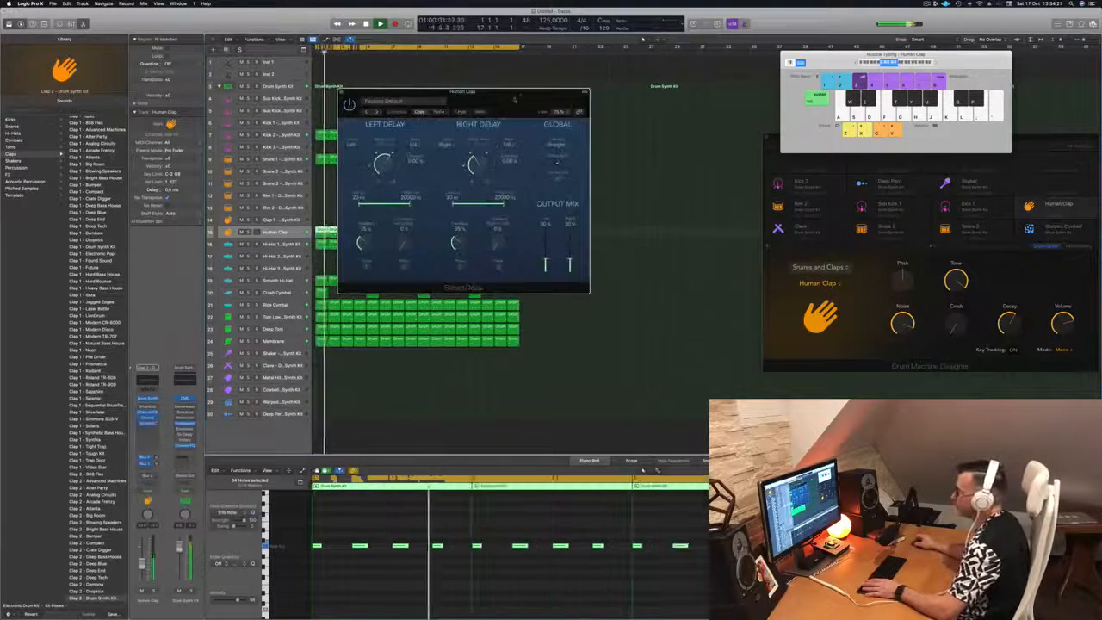
left_click_drag(510, 71, 741, 187)
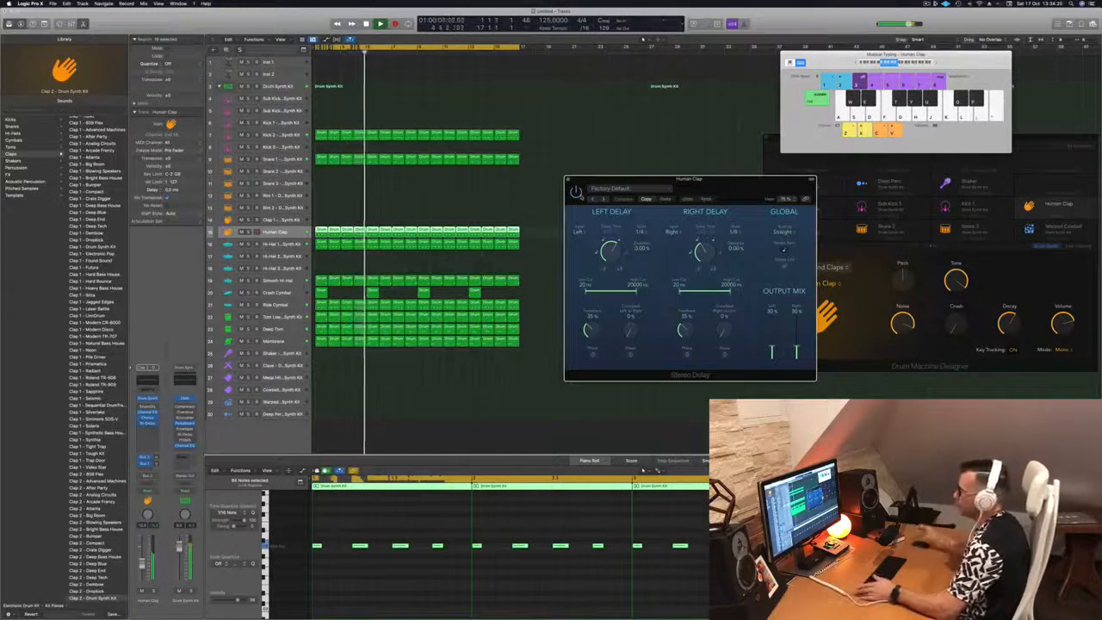
Close the Human Clap's Stereo Delay window, clear the region selection and select the Membrane track during playback.
left_click_drag(729, 183, 715, 183)
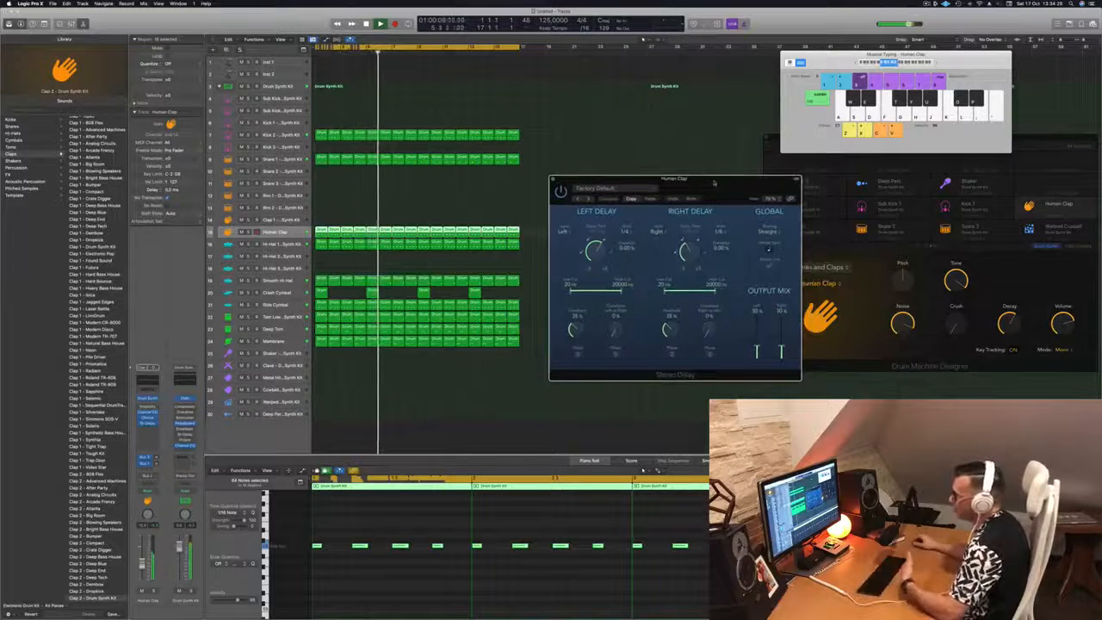
left_click(553, 179)
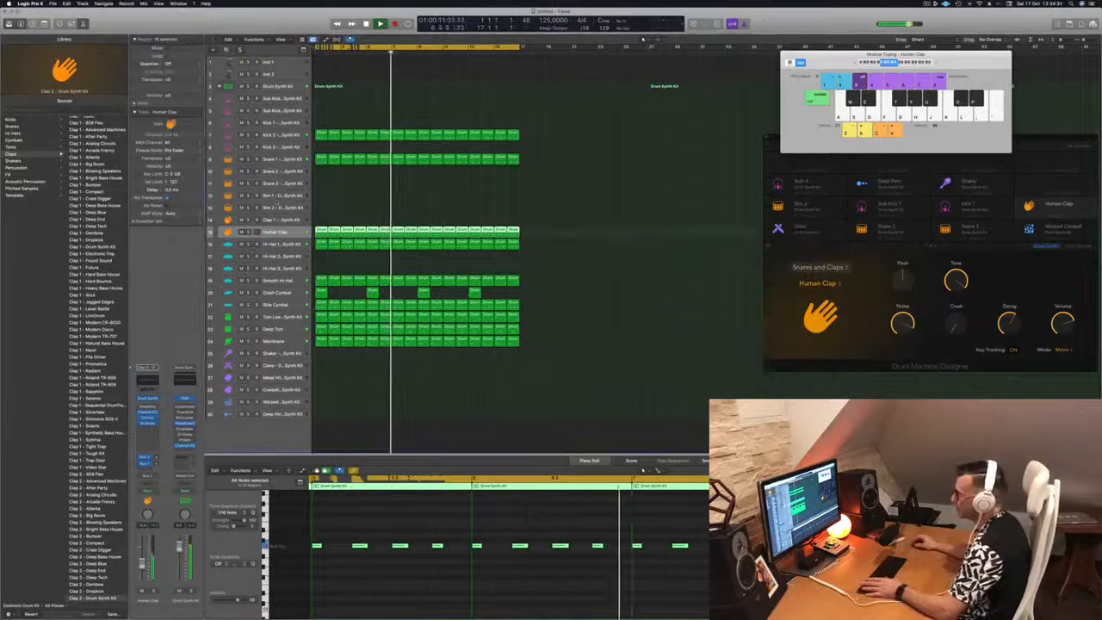
left_click(682, 315)
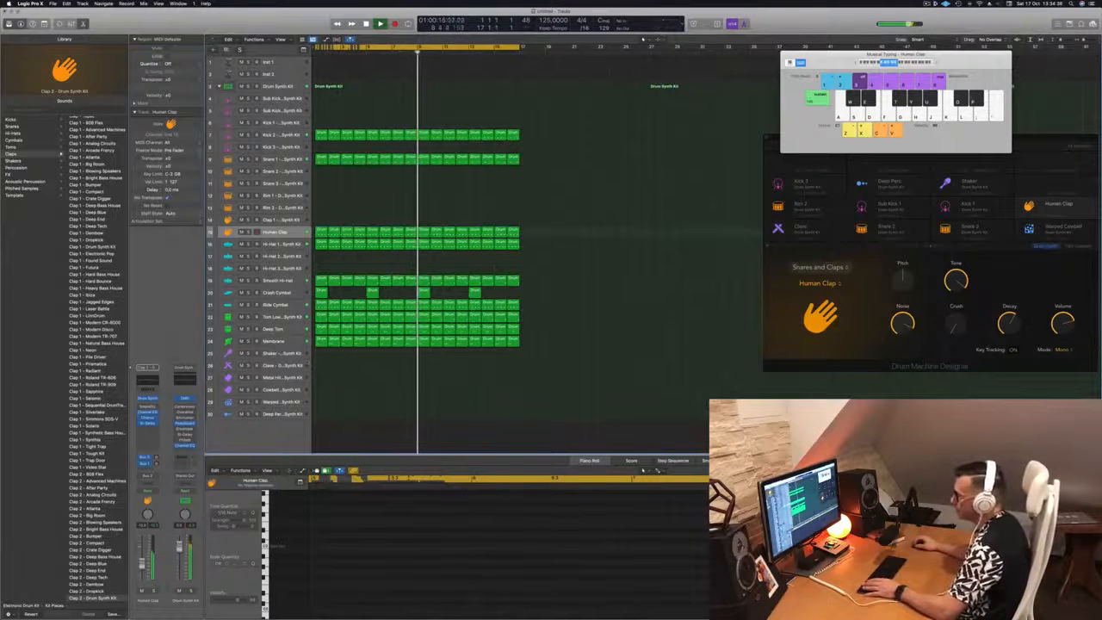
left_click(276, 341)
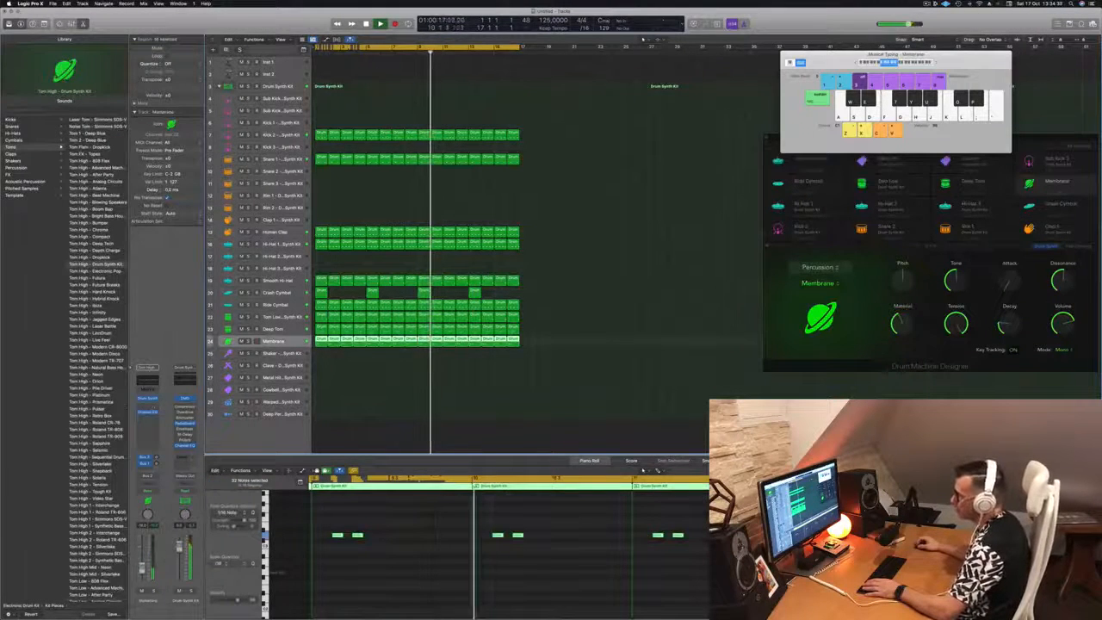
left_click(320, 371)
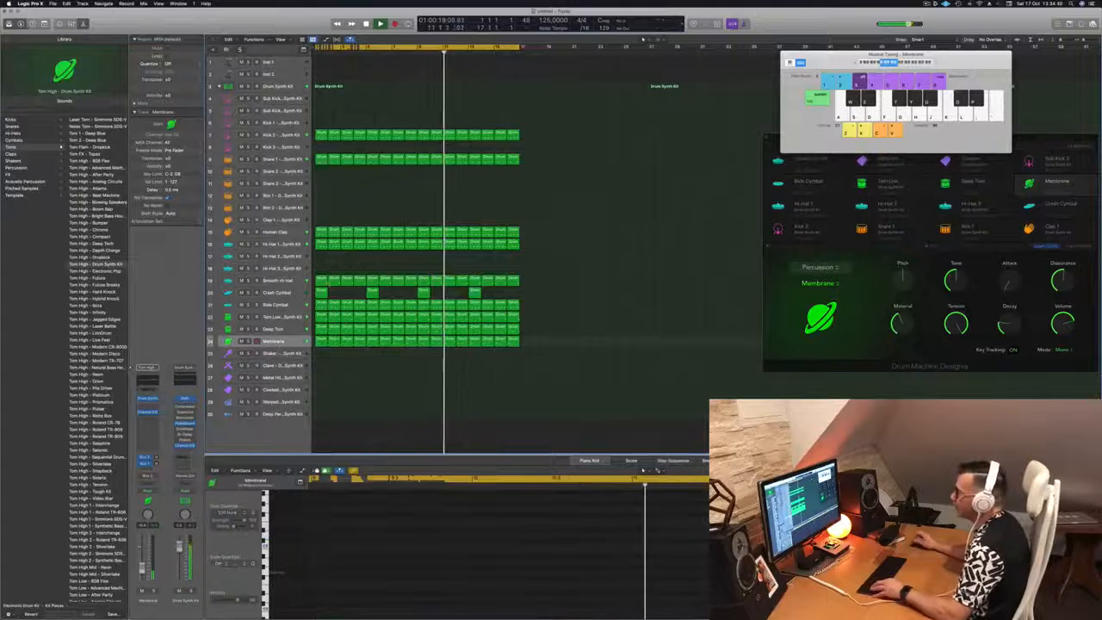
Move the Human Clap's first region to the Shaker track at bar 1 and duplicate its four notes an eighth note later.
left_click(322, 231)
left_click_drag(322, 231, 321, 353)
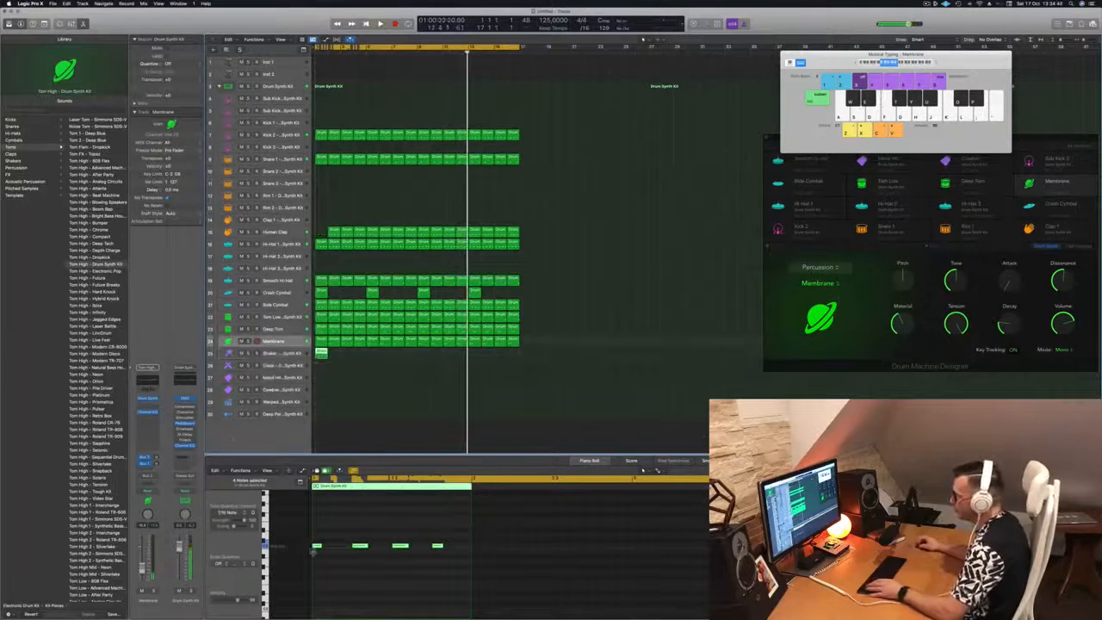
left_click_drag(317, 540, 521, 587)
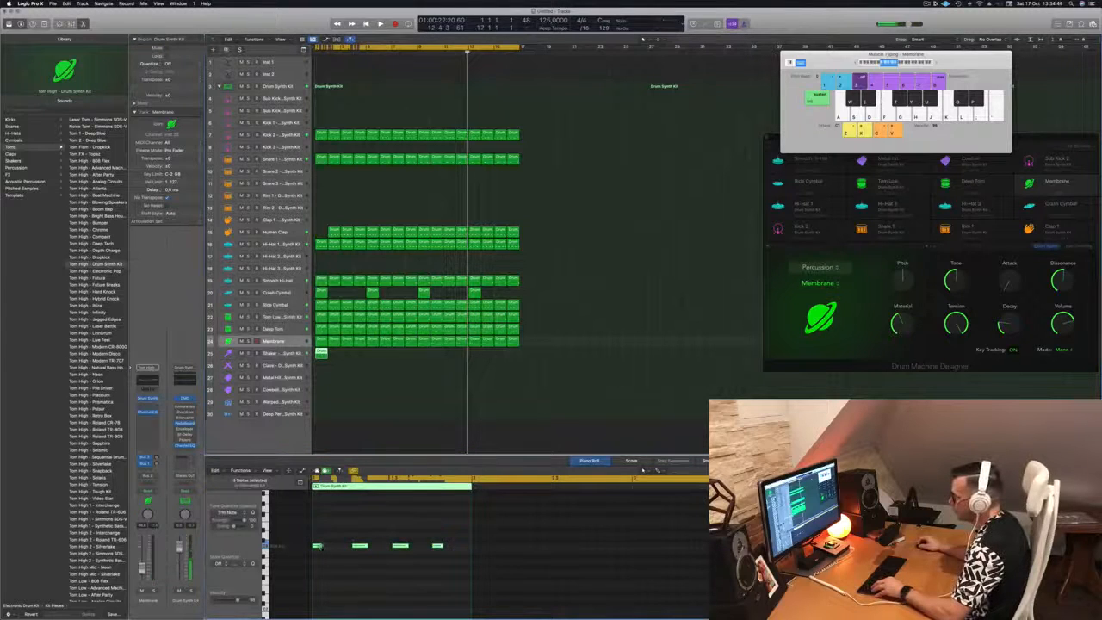
left_click_drag(320, 547, 336, 548)
key("space")
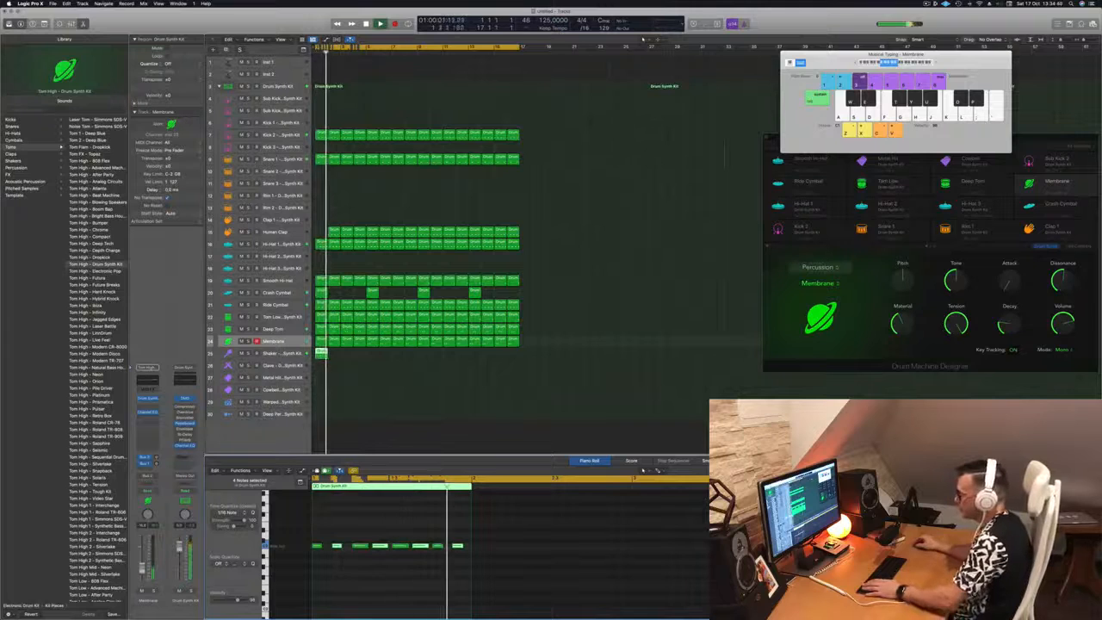
Repeat the Shaker's one-bar region across all 16 bars and play it back with the Shaker track selected.
left_click(322, 355)
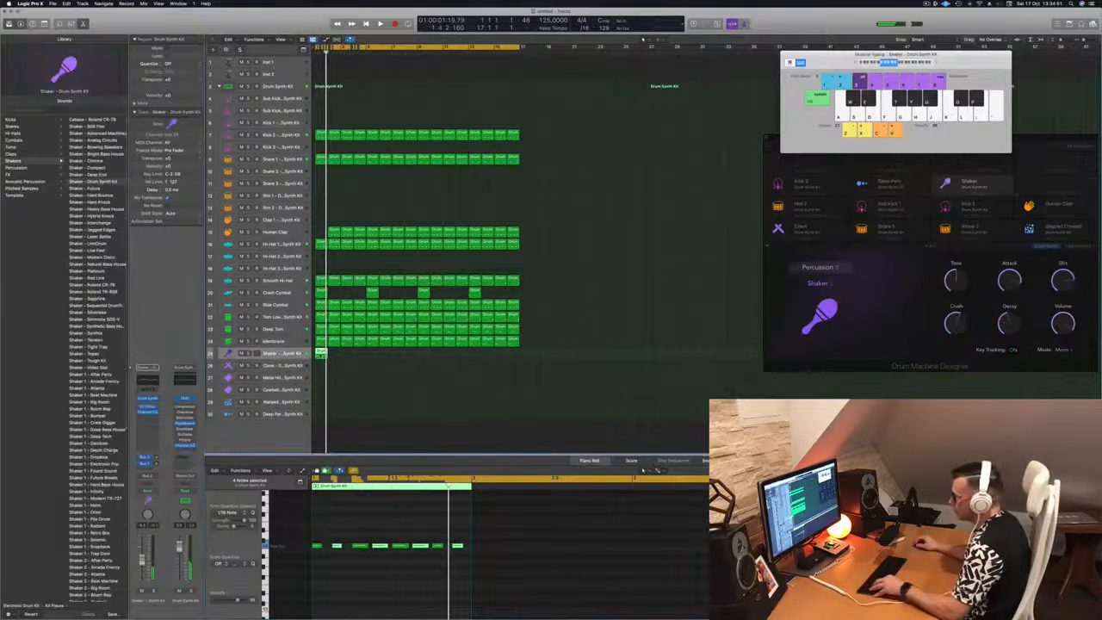
left_click_drag(322, 353, 474, 358)
key("space")
left_click(281, 353)
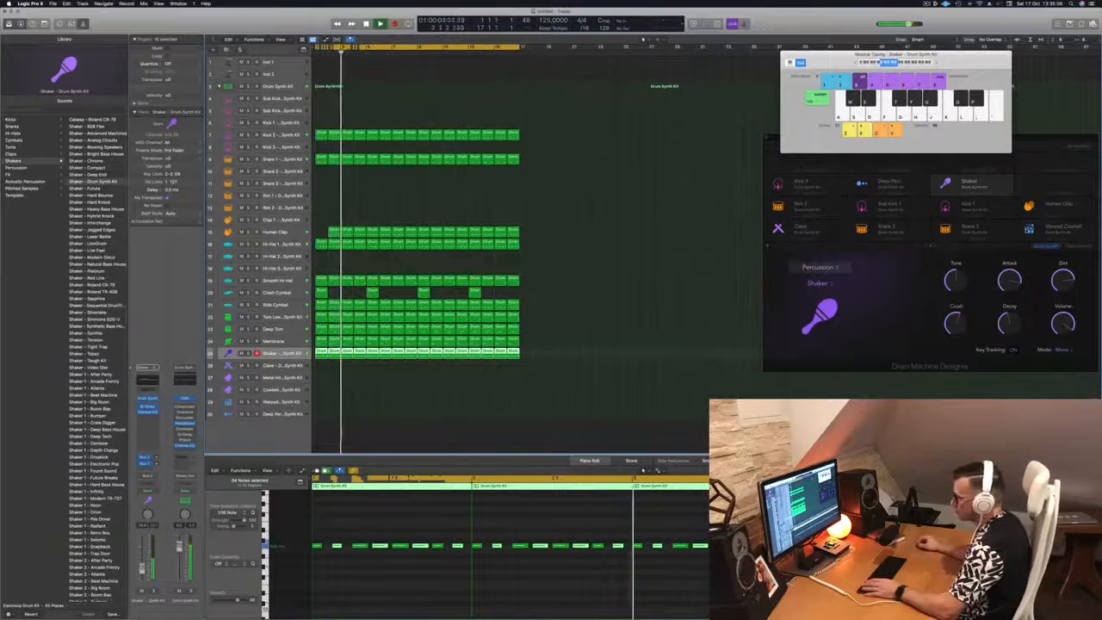
Open the Shaker's Drum Synth, lower its Decay close to minimum during playback and close the window.
left_click(149, 399)
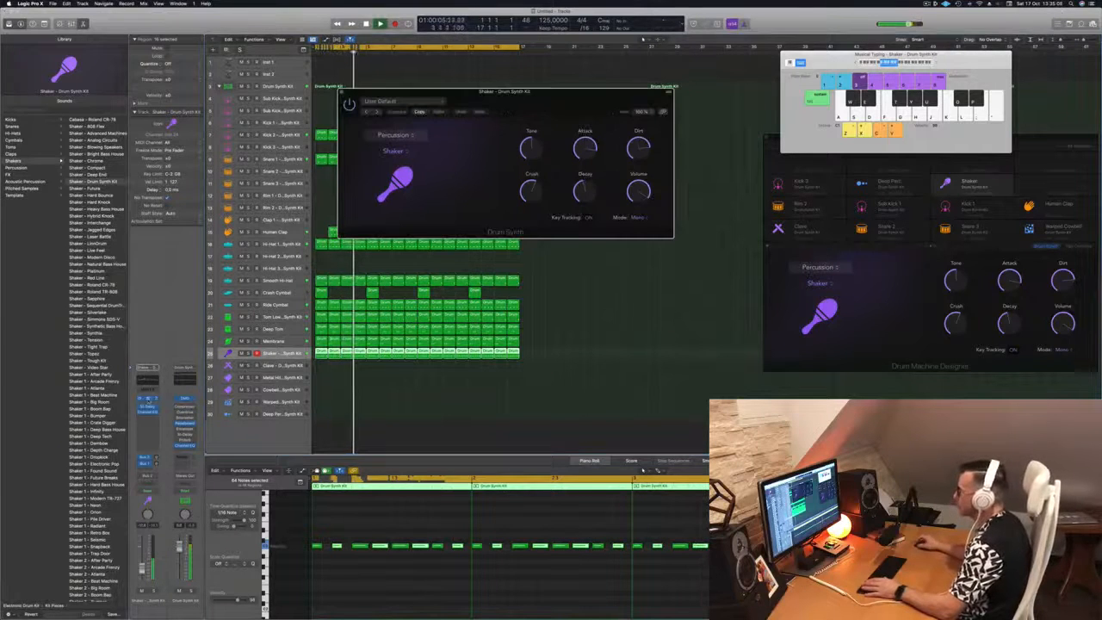
left_click_drag(512, 97, 498, 109)
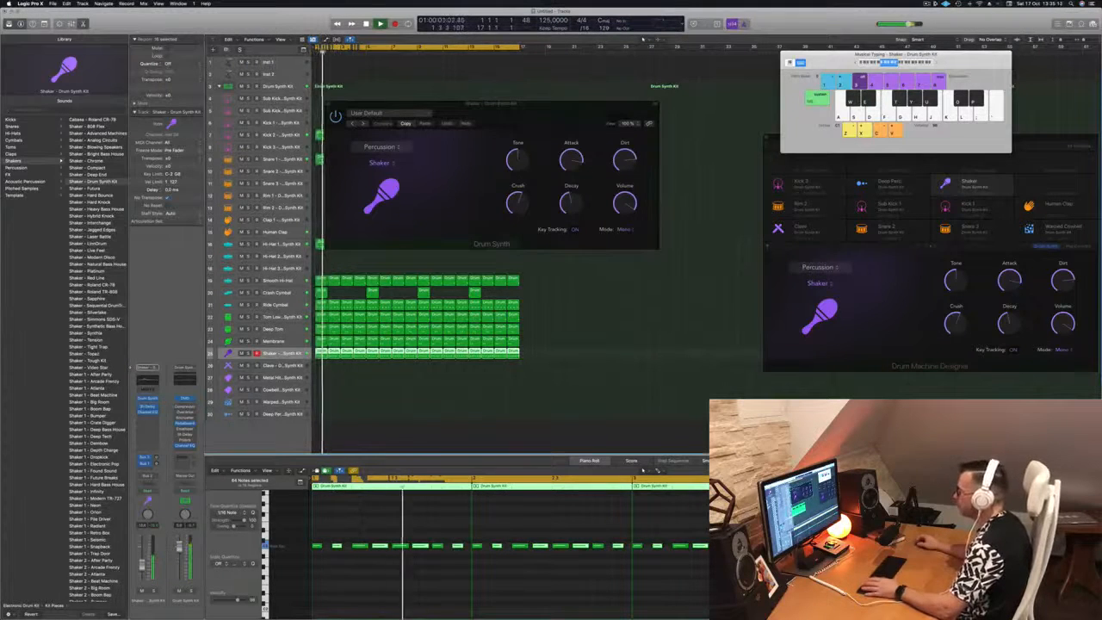
left_click_drag(568, 204, 570, 240)
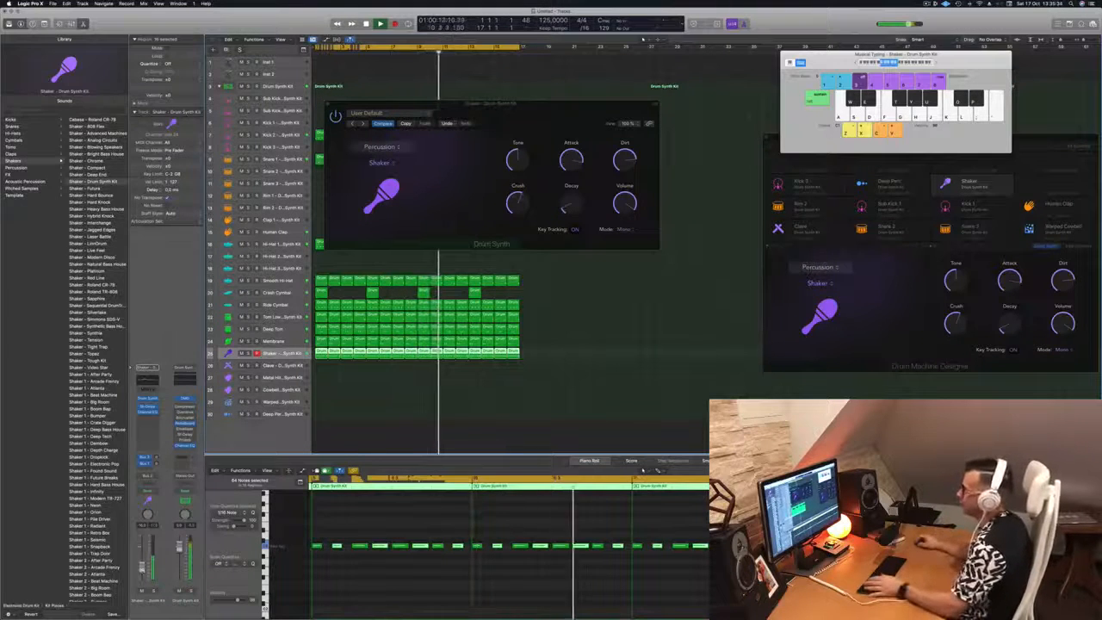
left_click_drag(570, 100, 606, 220)
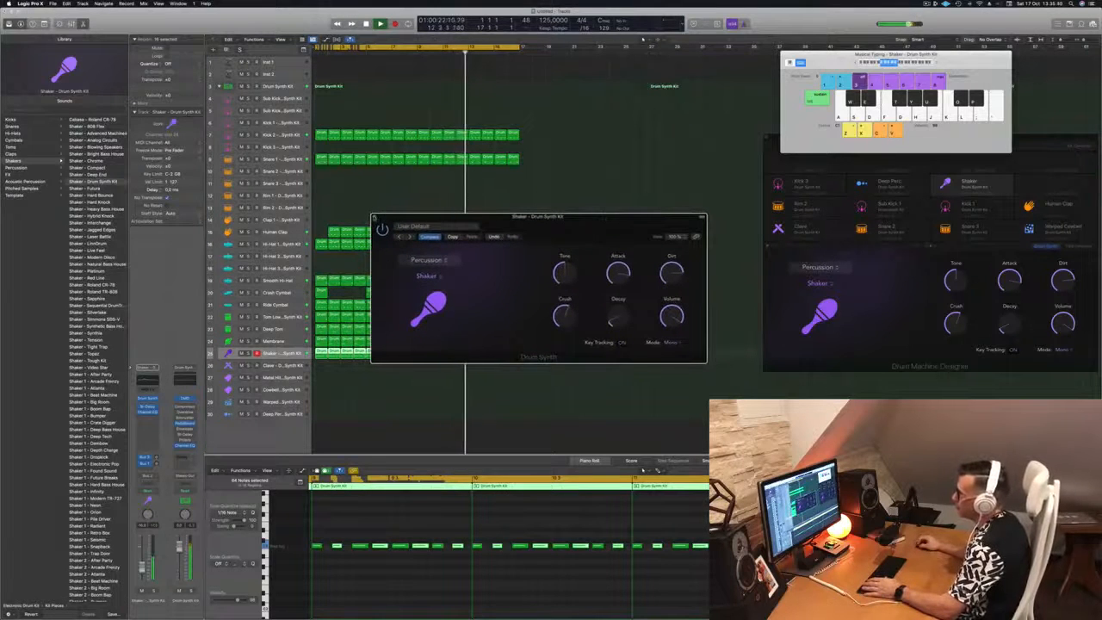
left_click(376, 218)
left_click(384, 208)
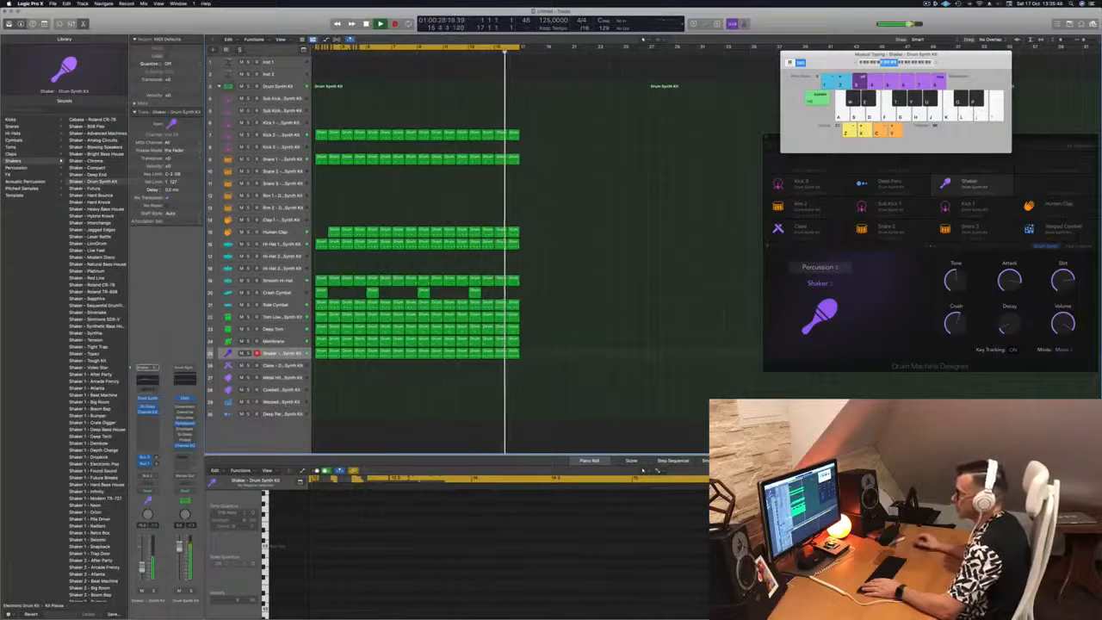
Copy the first Crash Cymbal region to the Clave track at bar 2, raise its note's pitch and audition the Clave.
left_click(321, 292)
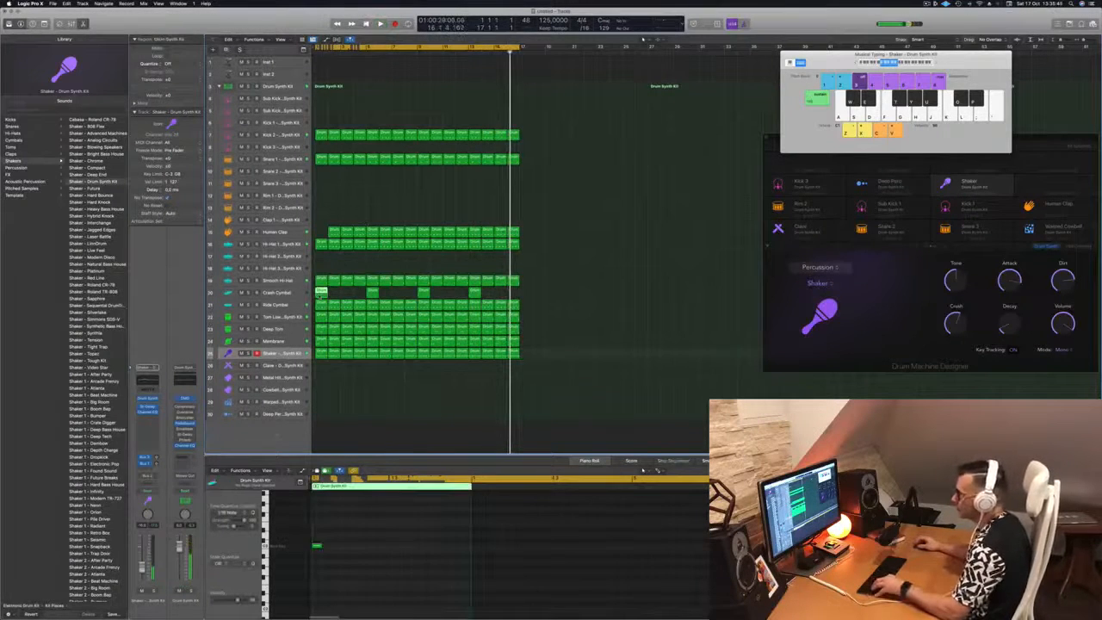
left_click_drag(320, 293, 334, 365)
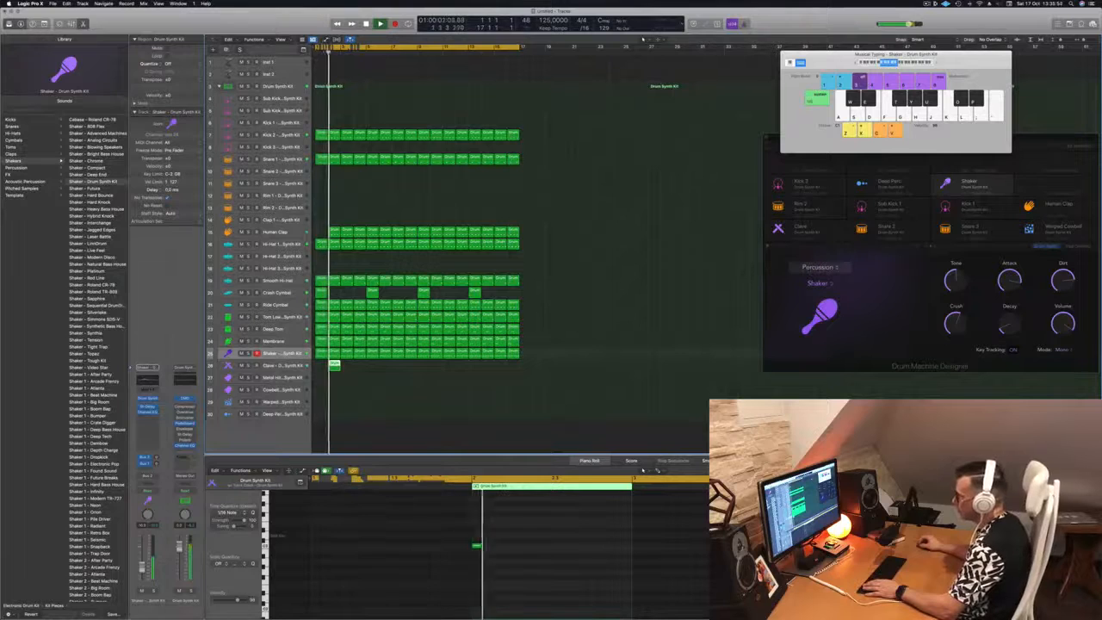
left_click(469, 545)
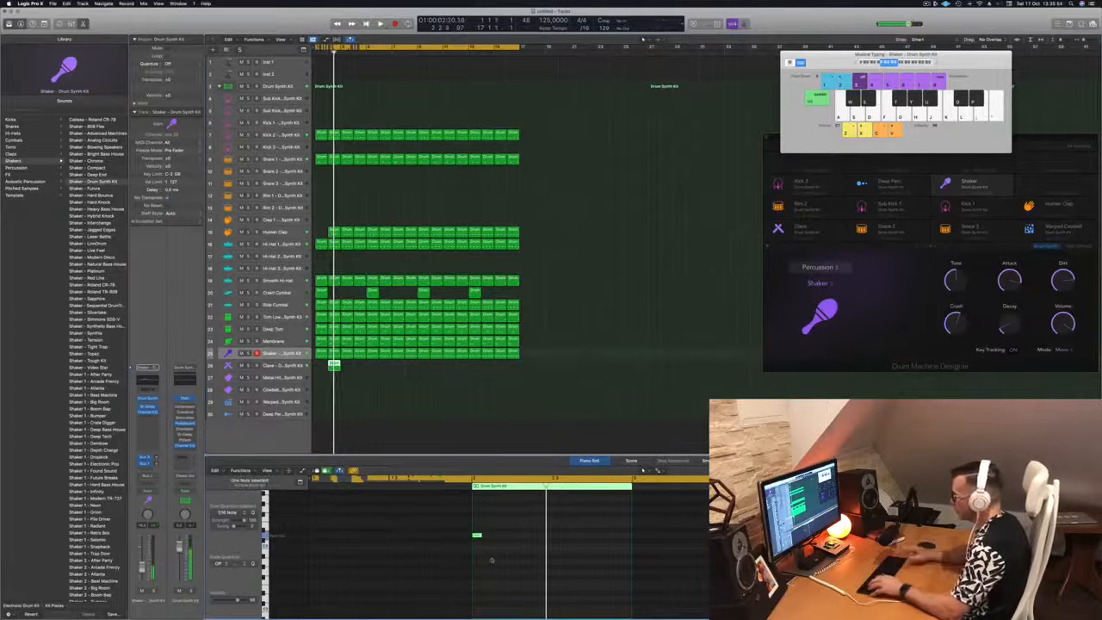
key("Return")
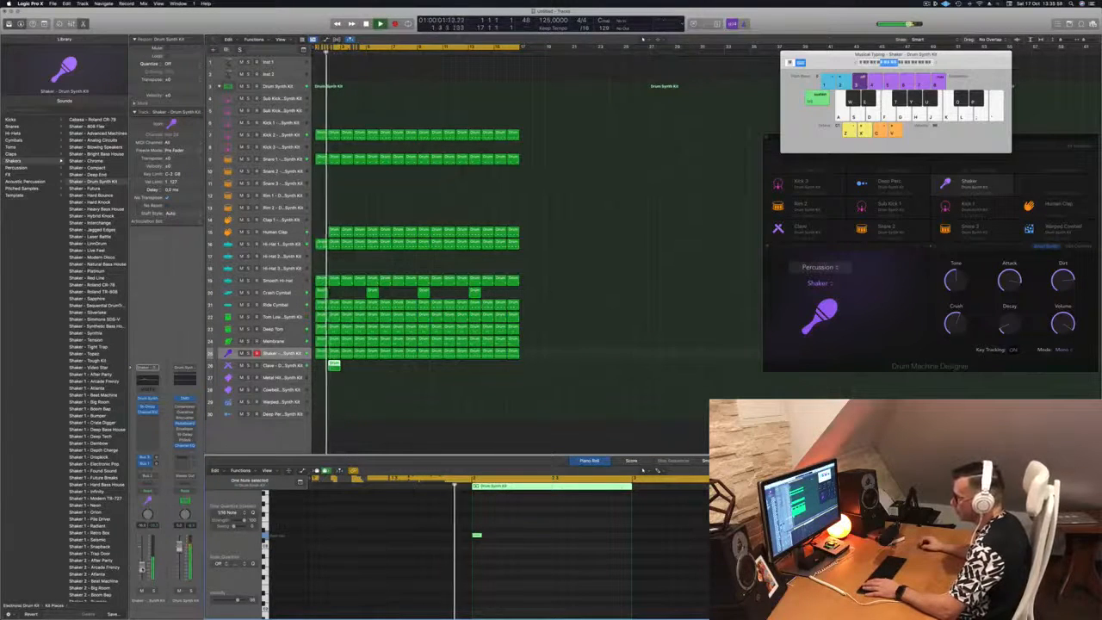
key("Down")
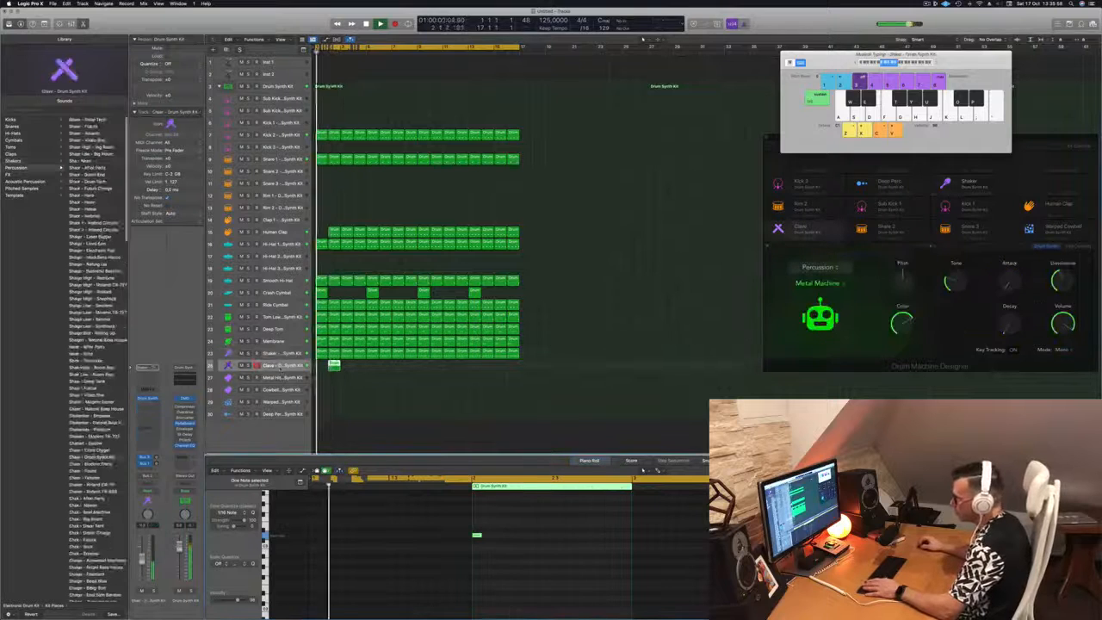
key("Return")
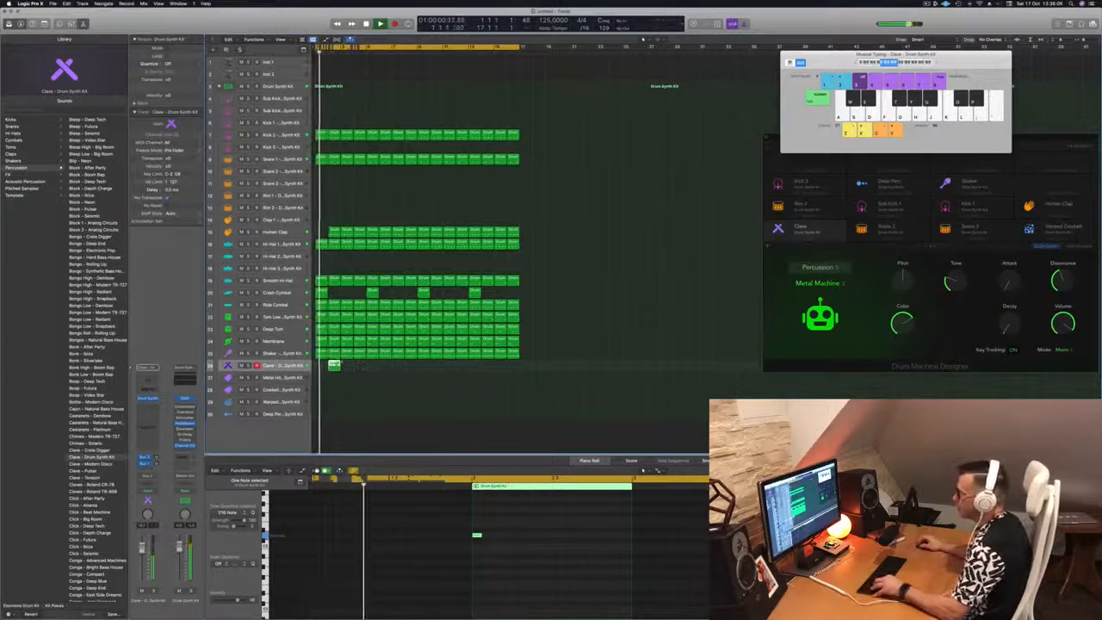
Copy the Clave's one-bar region to every second bar from bar 4 through bar 16.
left_click_drag(336, 366, 360, 369)
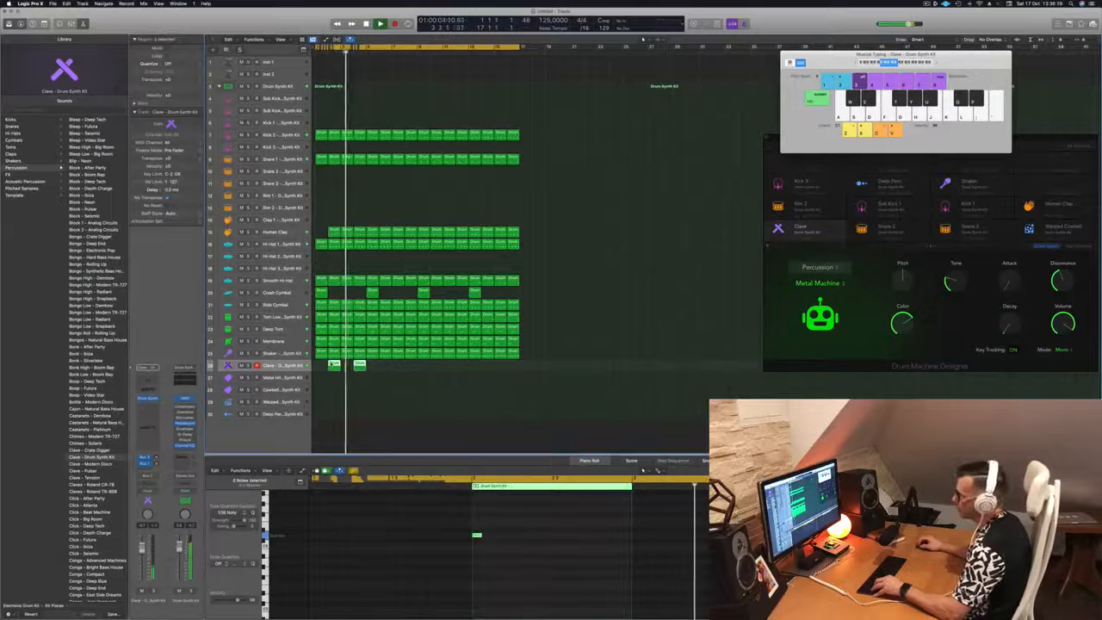
left_click_drag(333, 364, 417, 368)
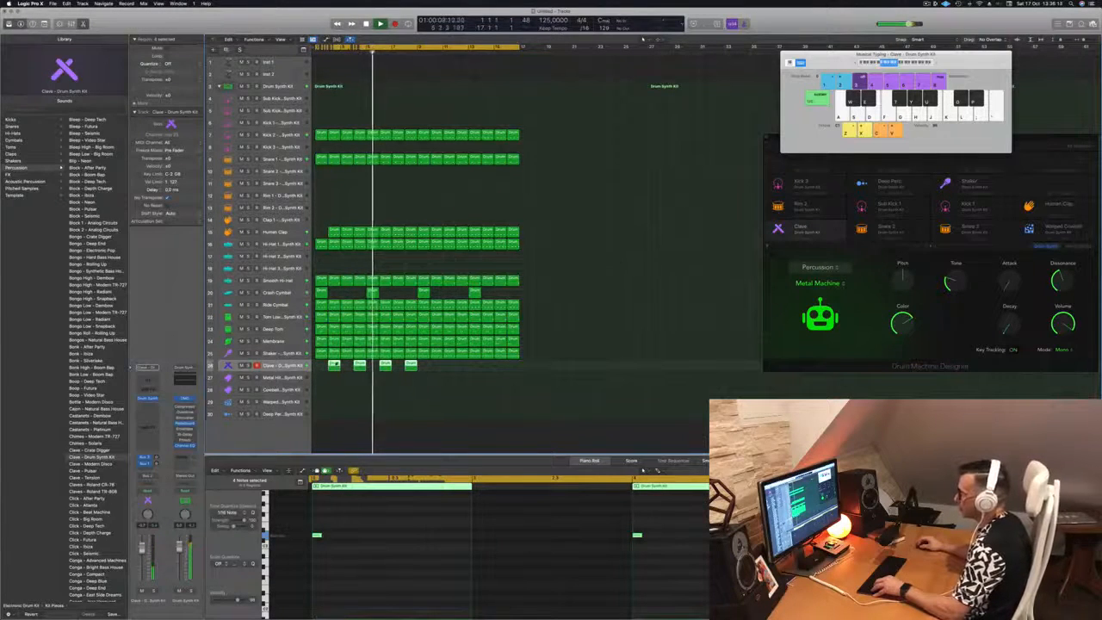
left_click_drag(335, 366, 430, 379)
key("super+Left")
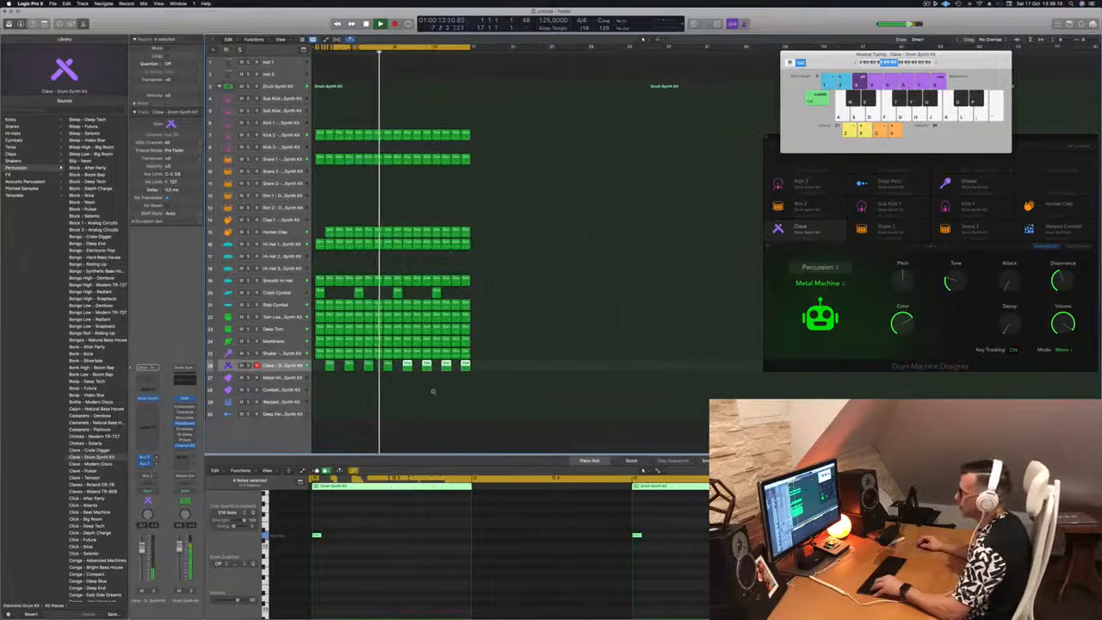
left_click(433, 391)
key("super+Up")
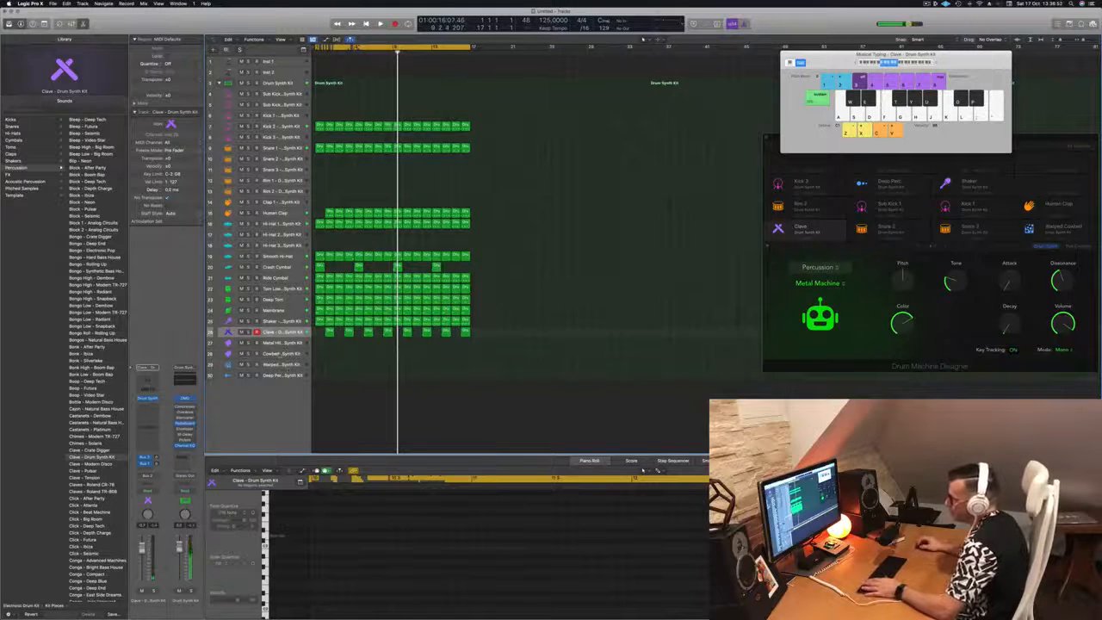
Audition the Cowbell track's sound, play the full beat from the start and check the Kick 2 track.
left_click(284, 353)
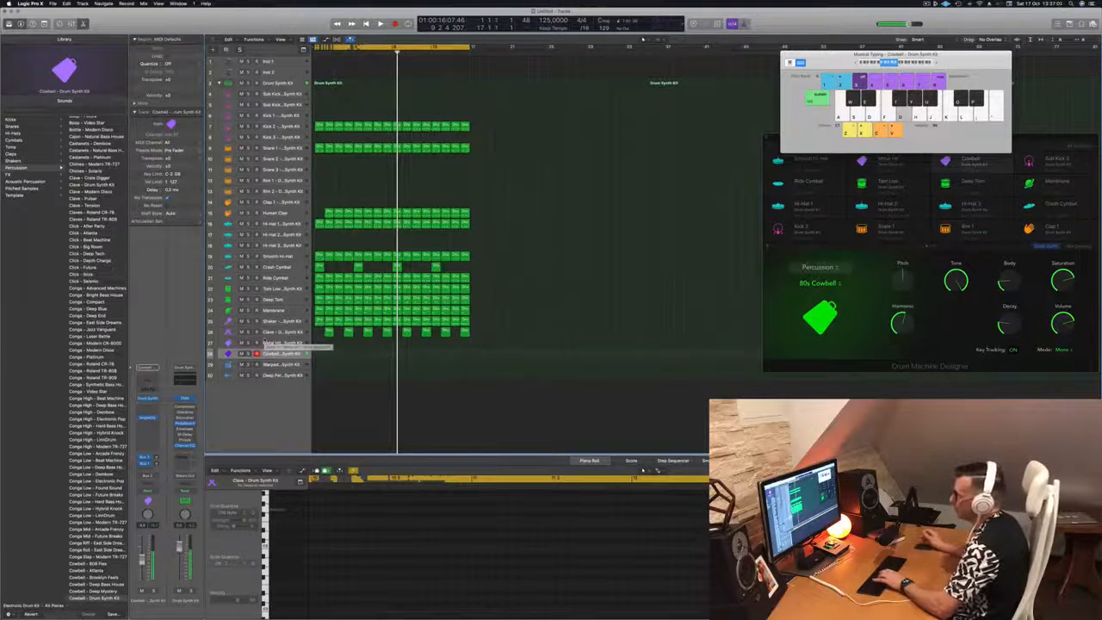
key("space")
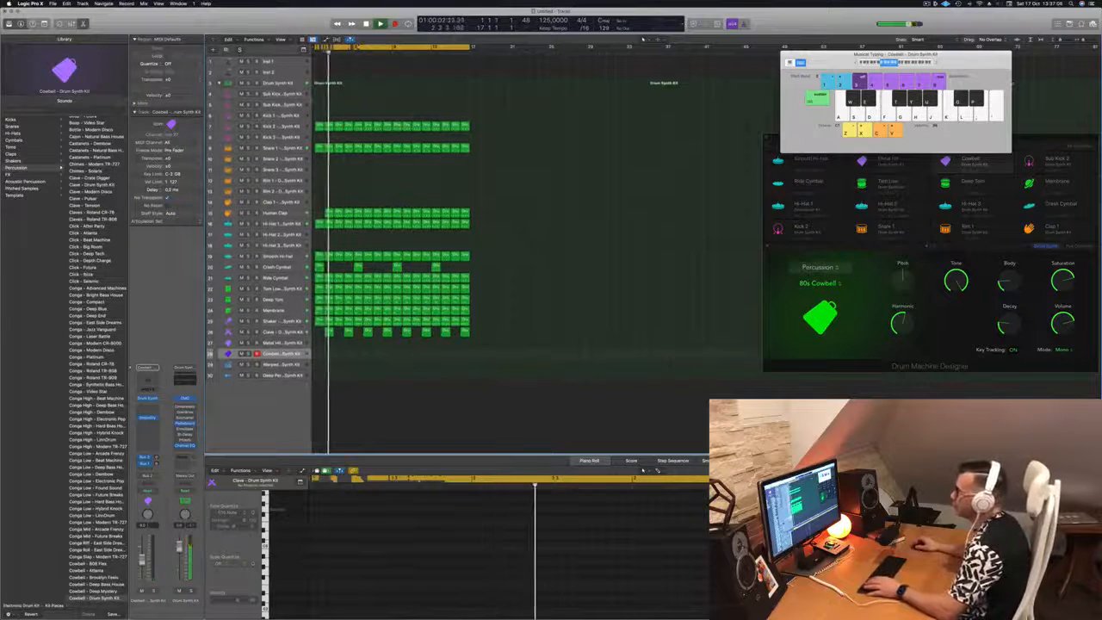
left_click(295, 126)
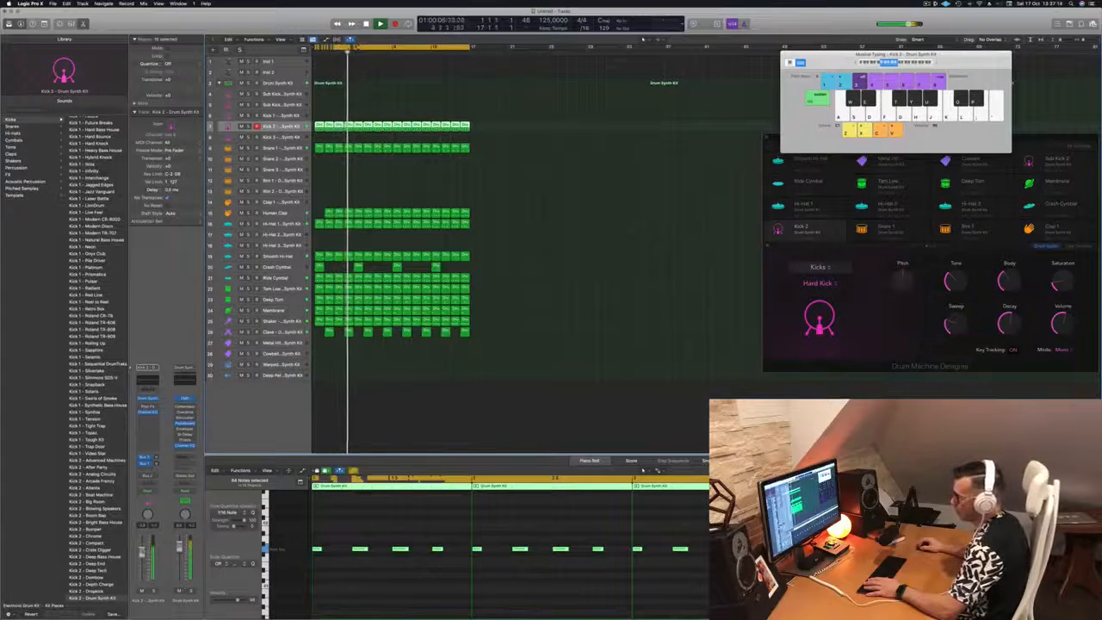
left_click(390, 441)
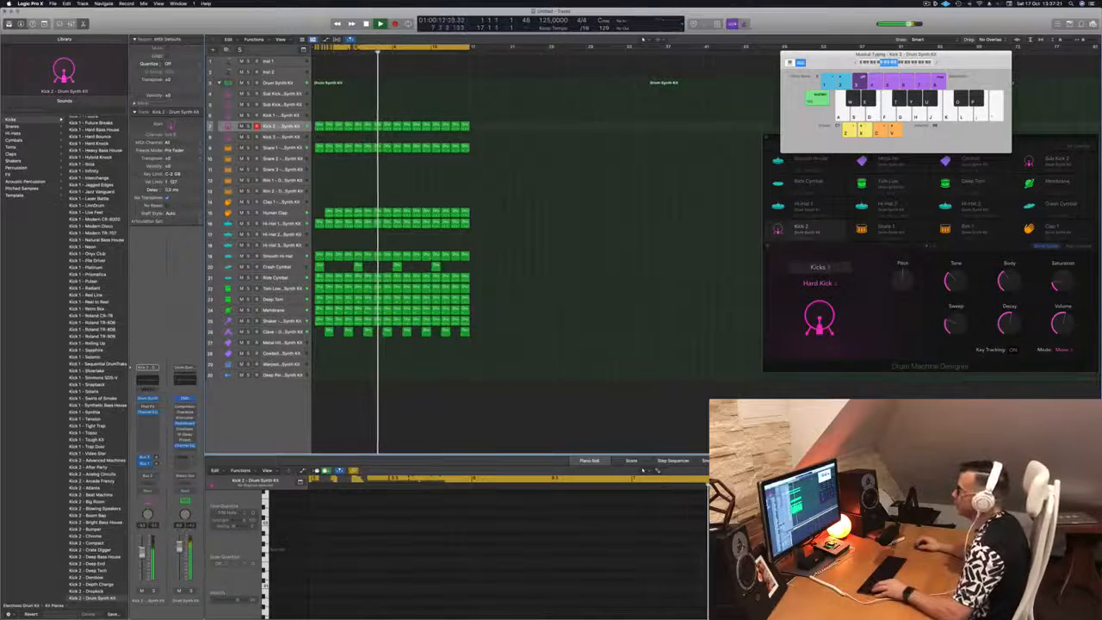
Copy the Human Clap's bar 2 region into the empty bar 1 and return playback to the start.
left_click(328, 211)
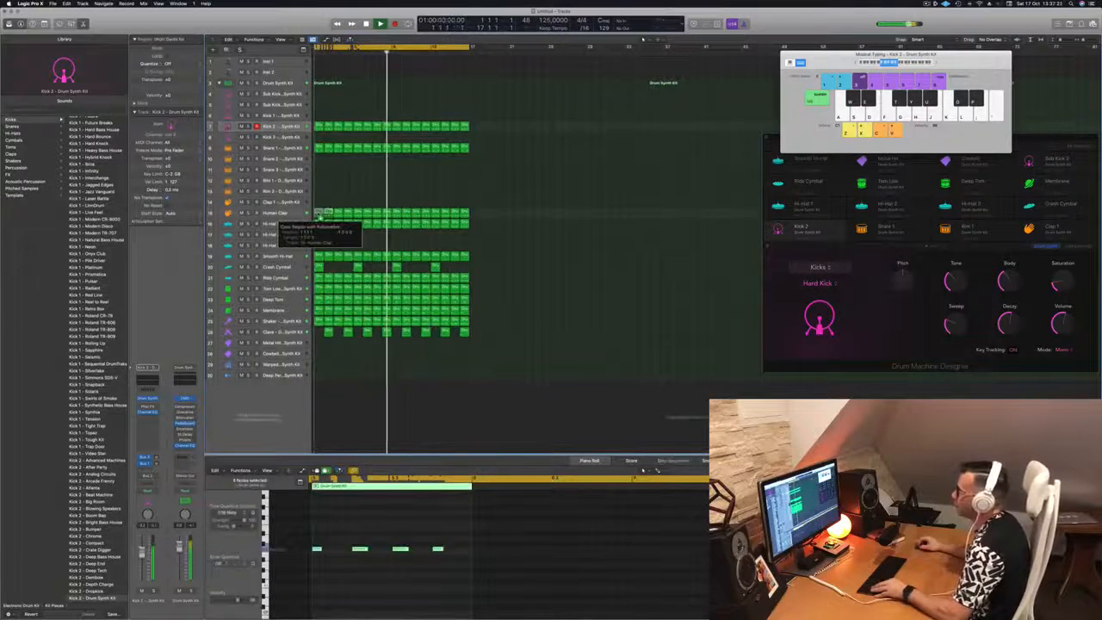
left_click(350, 188)
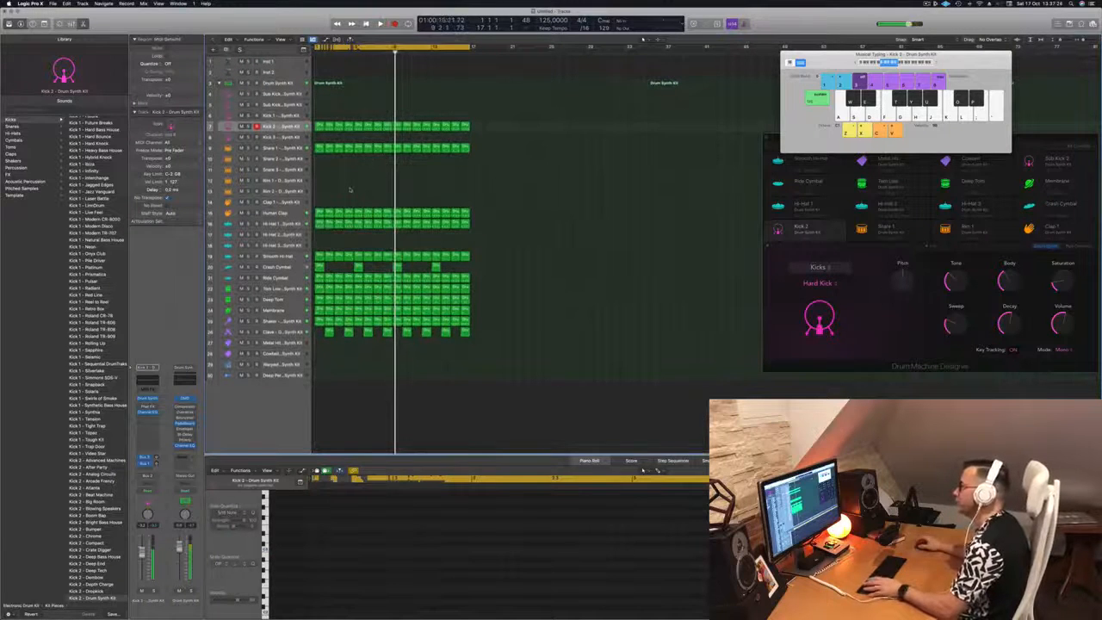
key("Return")
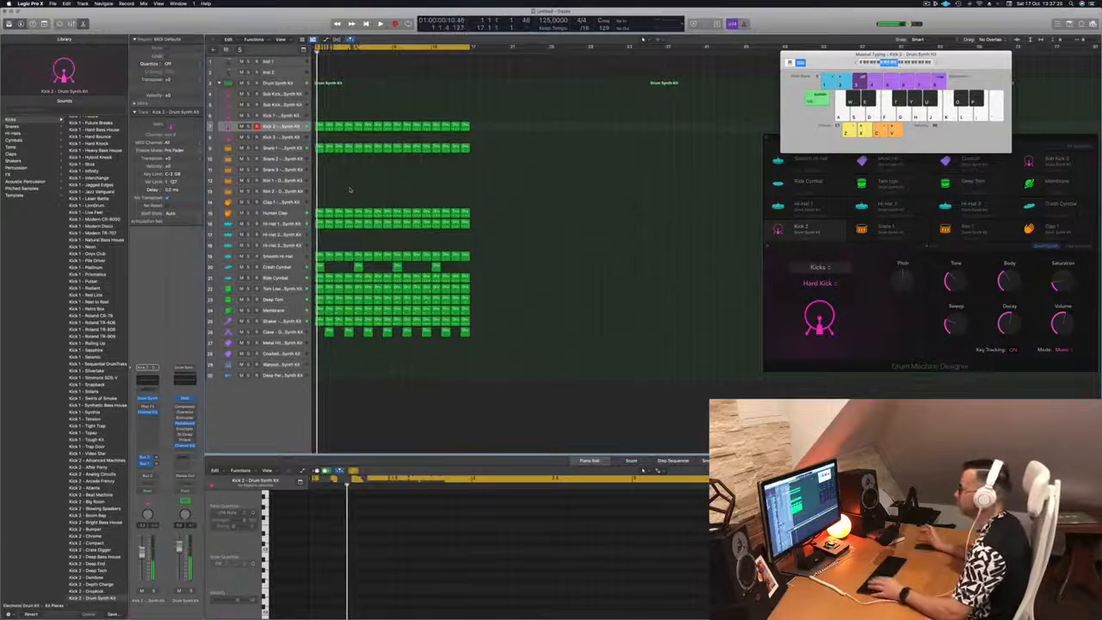